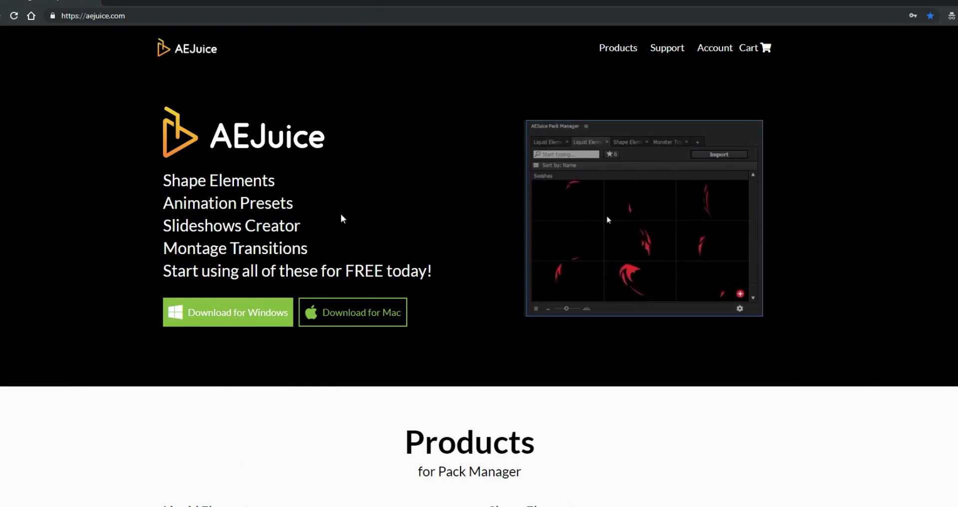
Preview a Water Drops element from Liquid Elements, then add the Liquid Elements pack to the cart.
scroll(353, 210, down, 7)
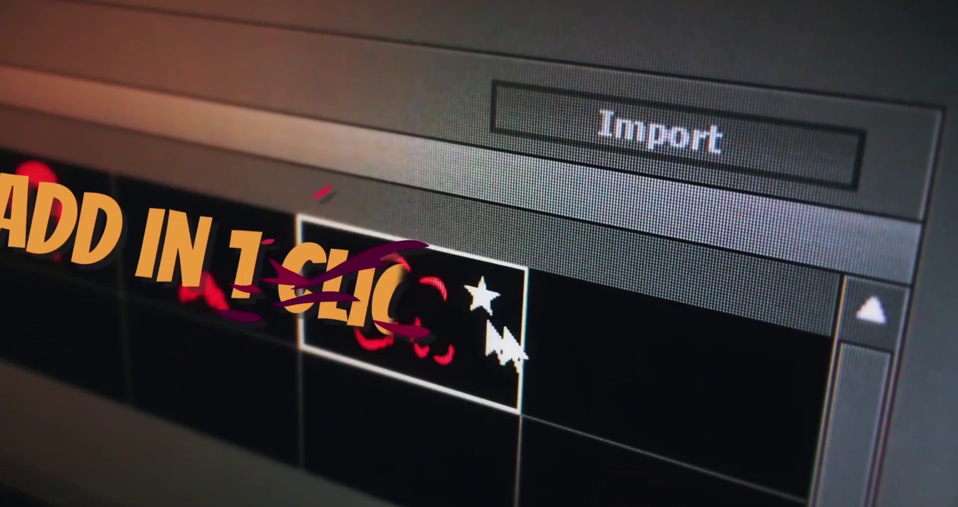
click(574, 374)
click(579, 167)
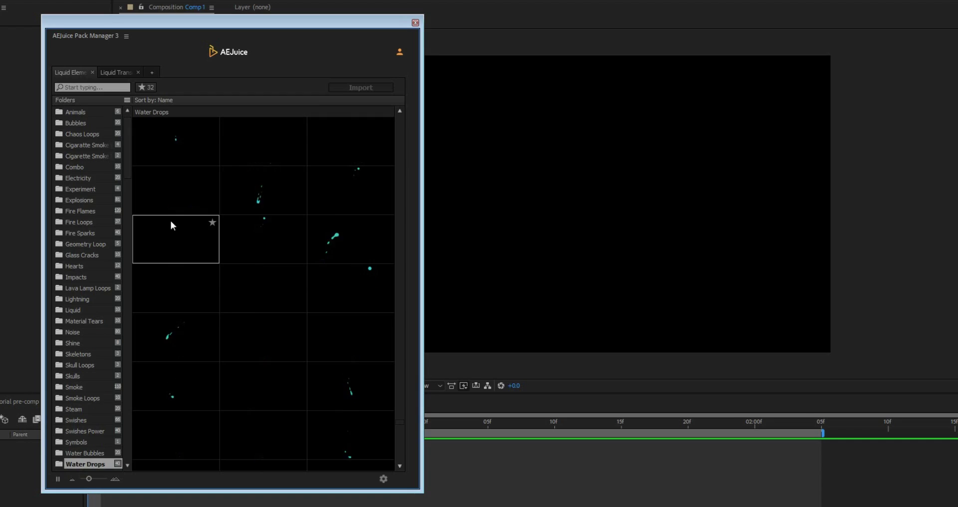
drag(171, 221, 526, 192)
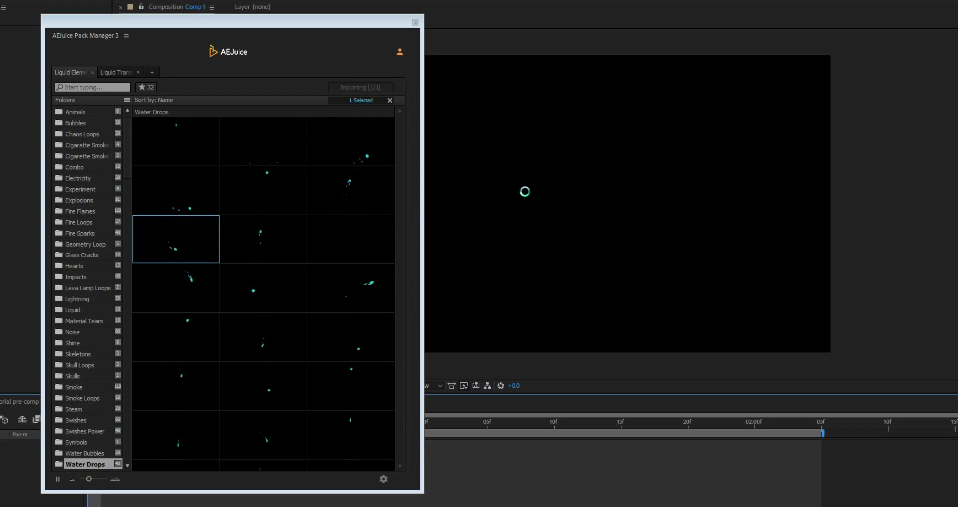
key(space)
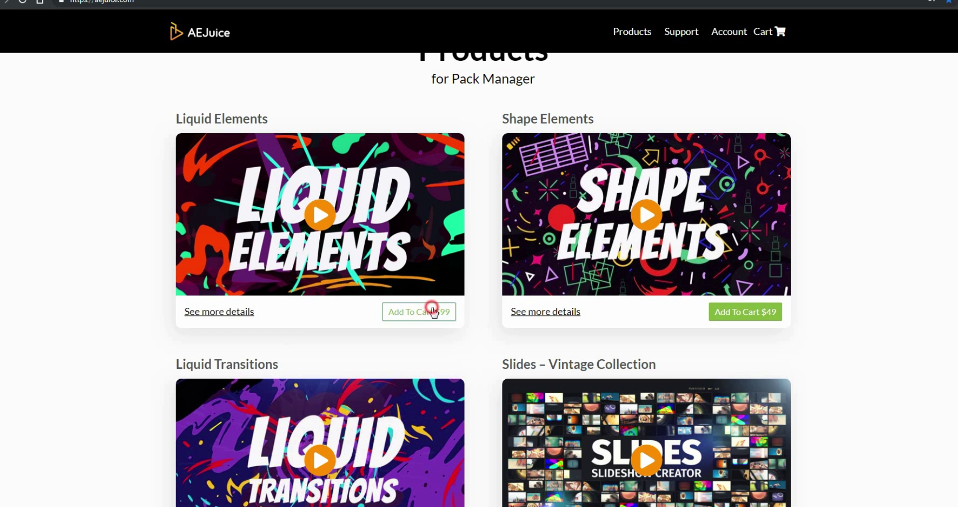
click(433, 311)
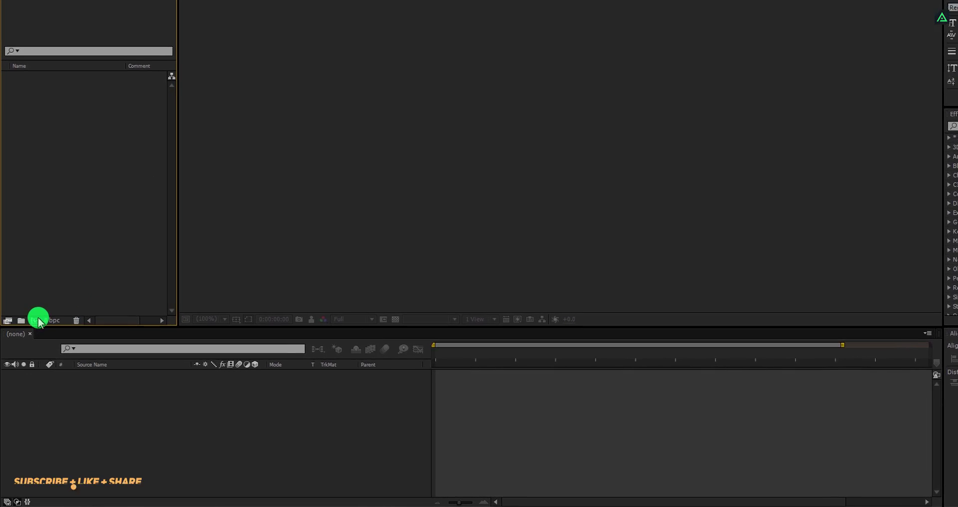
Create a 1920×1080, 60 fps, 5-second composition named Circle.
click(38, 319)
text(C)
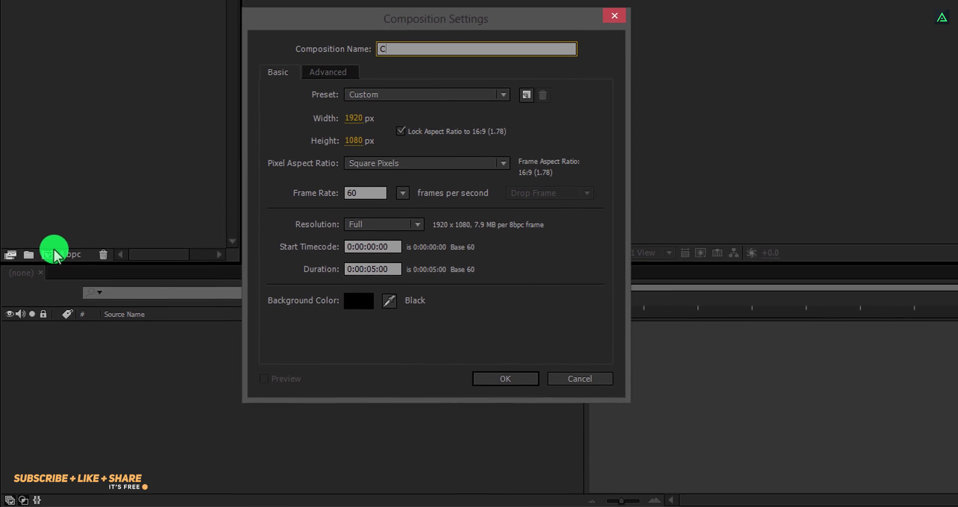
text(ircle)
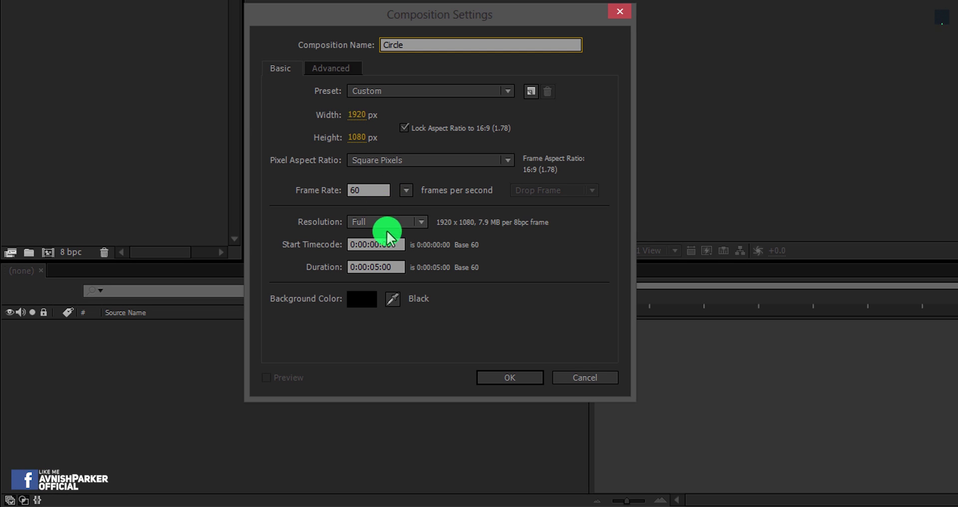
click(500, 378)
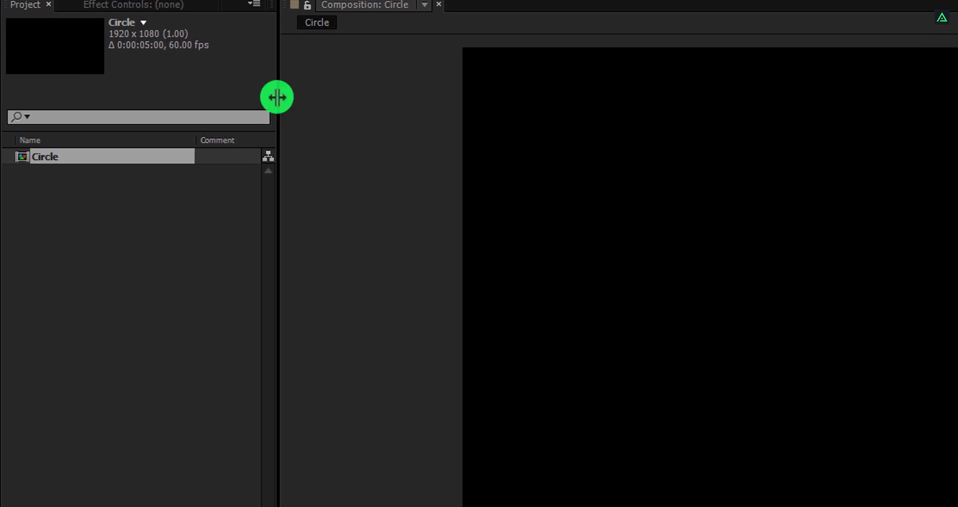
Select the Ellipse Tool with a solid colour fill and no stroke.
drag(171, 34, 277, 69)
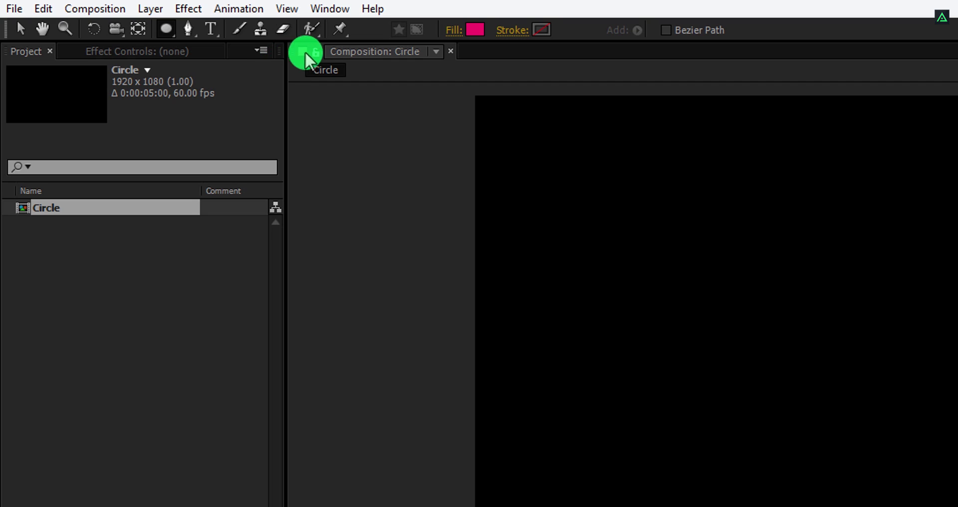
click(454, 32)
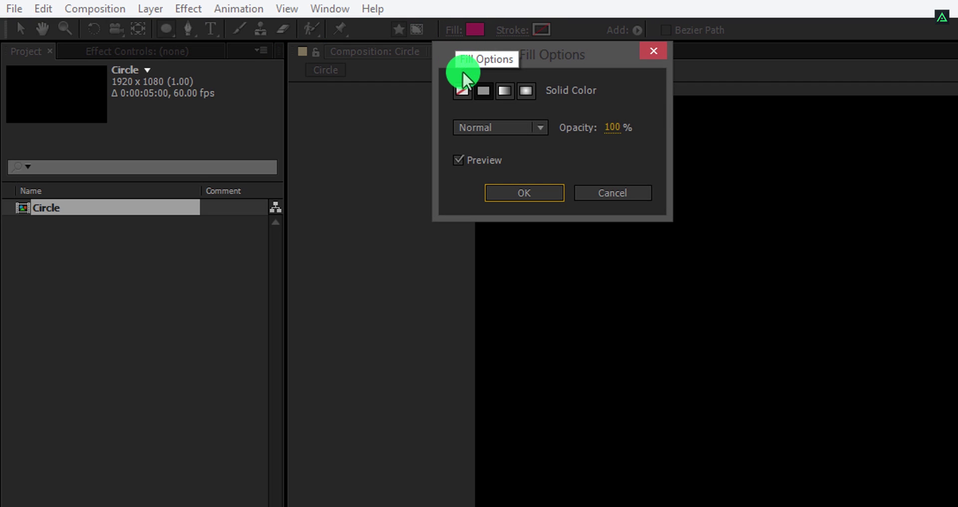
click(482, 90)
click(505, 189)
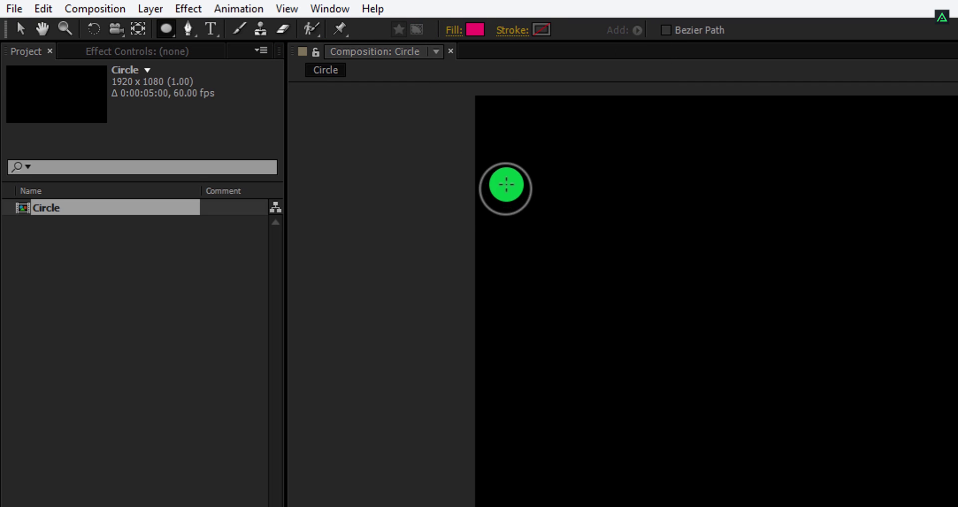
click(513, 31)
click(470, 89)
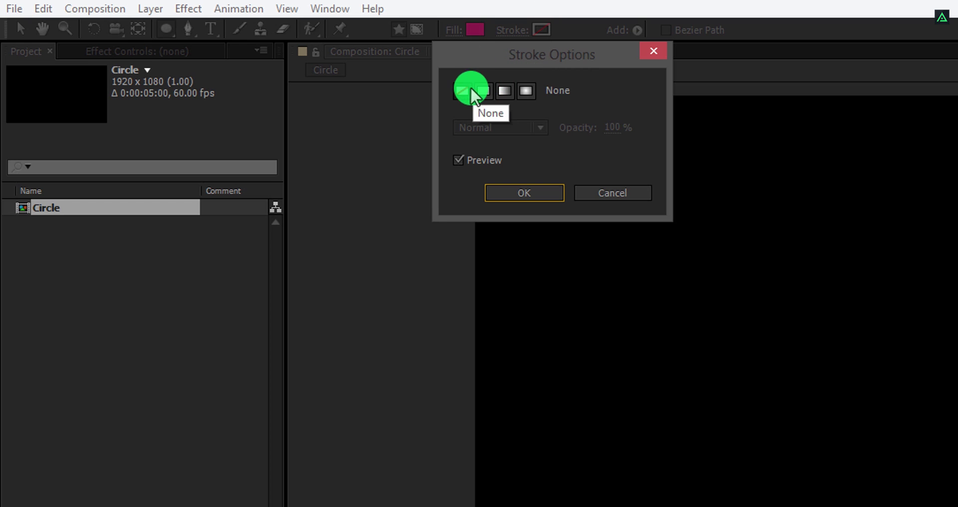
click(505, 190)
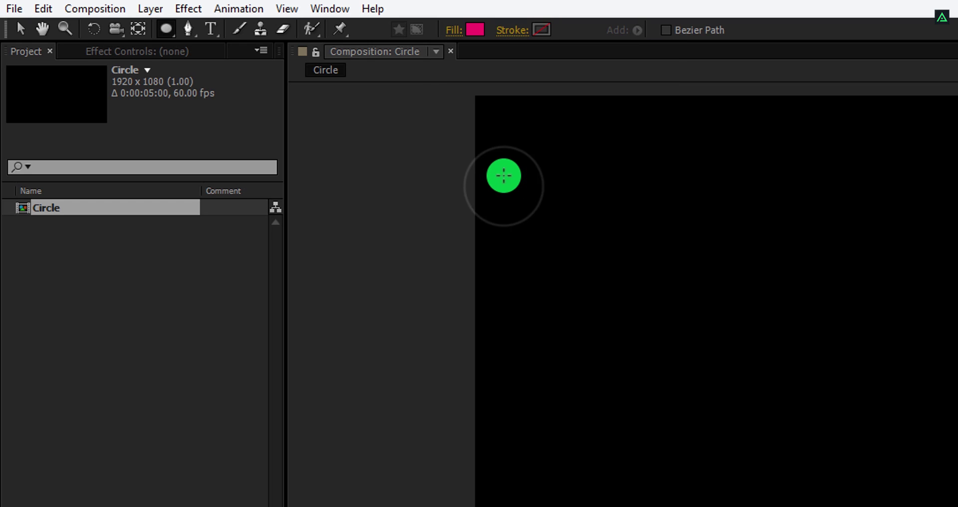
Set the shape fill colour to yellow FFCC02.
click(474, 31)
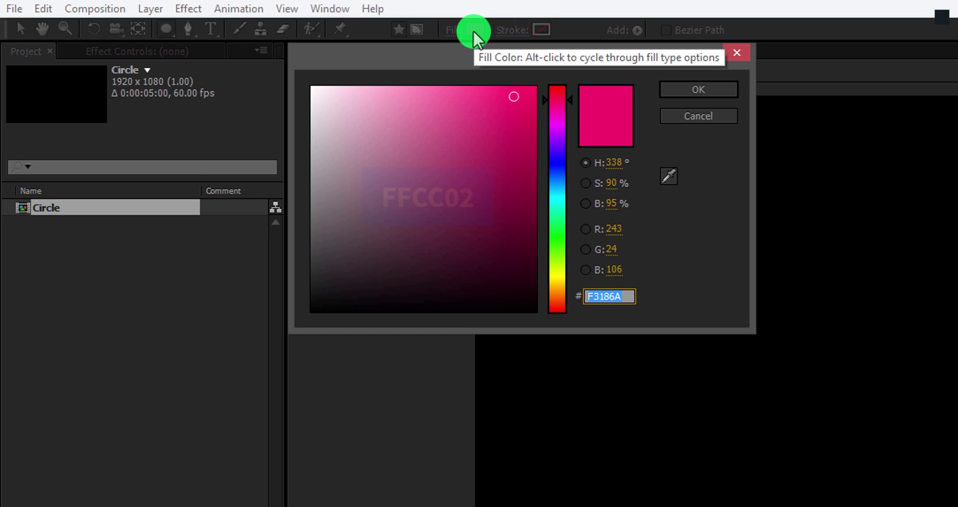
text(FFCC02)
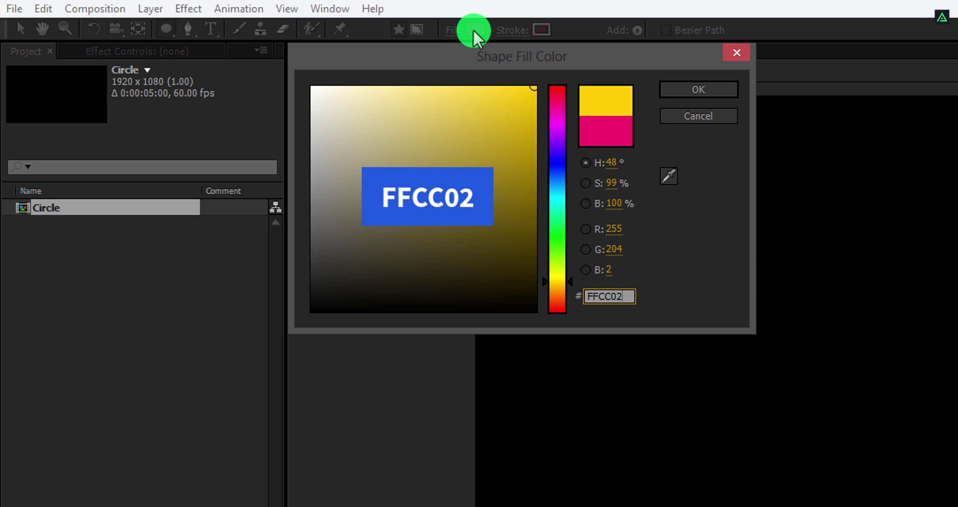
click(691, 90)
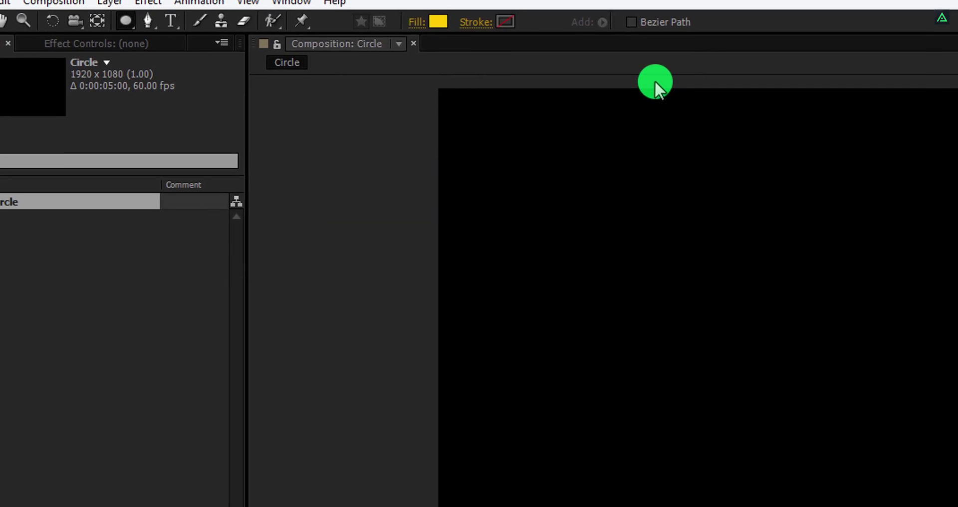
Draw a perfect yellow circle, rename its layer Yellow, and centre its anchor point.
key(ctrl+shift)
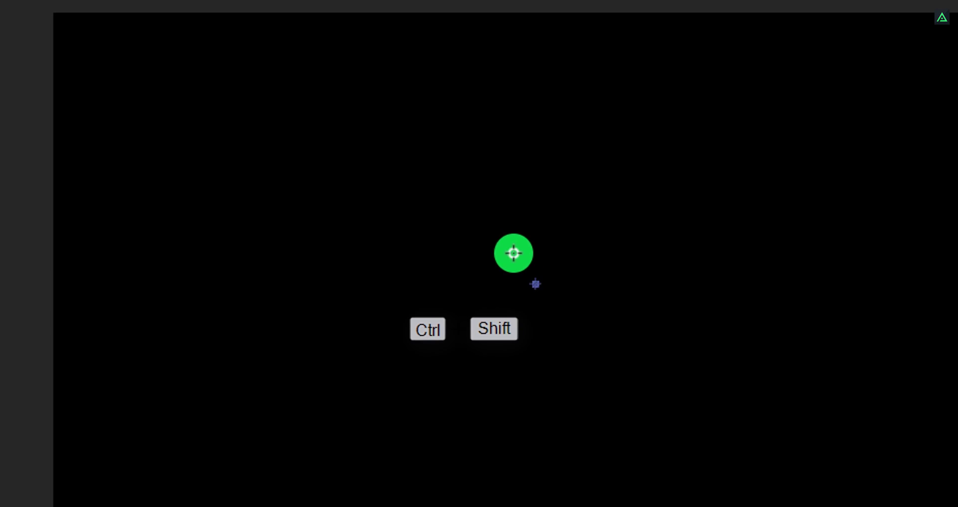
drag(514, 253, 533, 344)
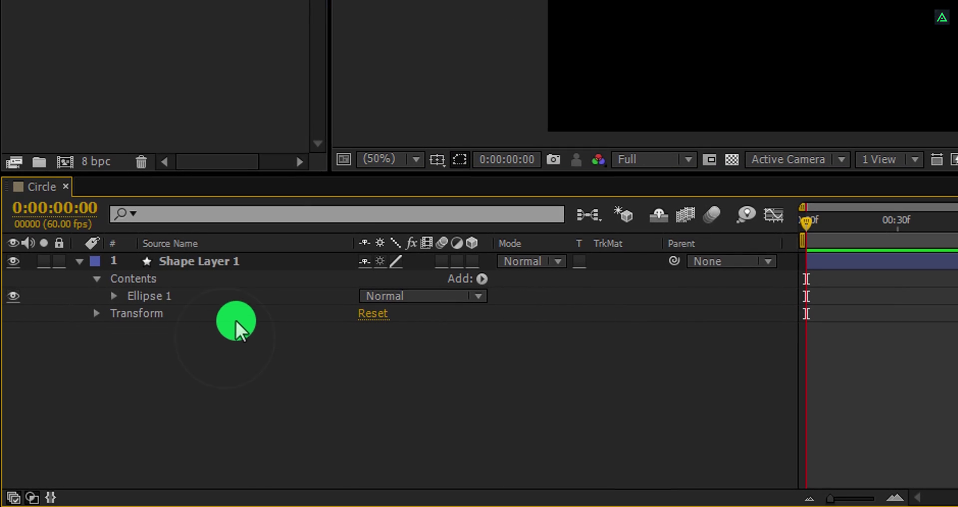
click(256, 266)
key(Return)
text(Yellow)
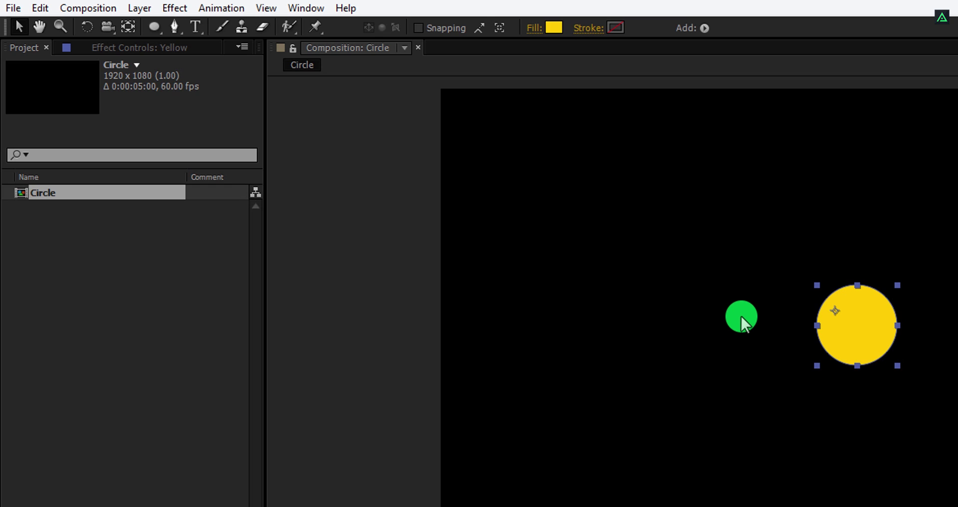
click(131, 32)
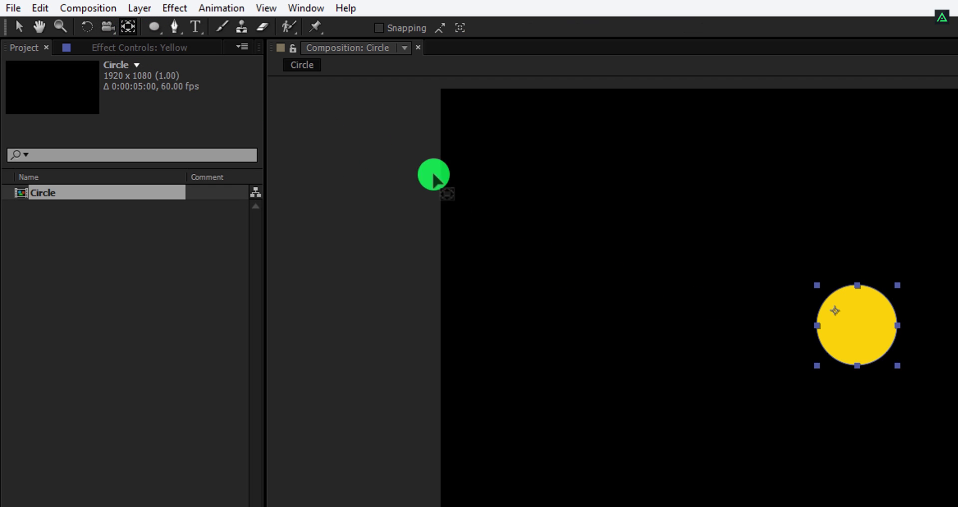
drag(839, 309, 857, 339)
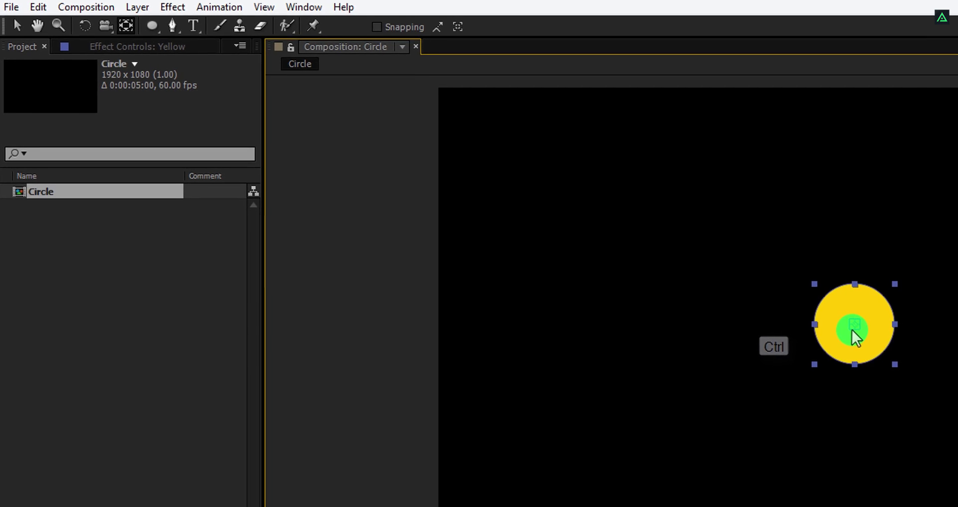
Align the yellow circle to the horizontal and vertical centre, then reveal only its Scale.
key(v)
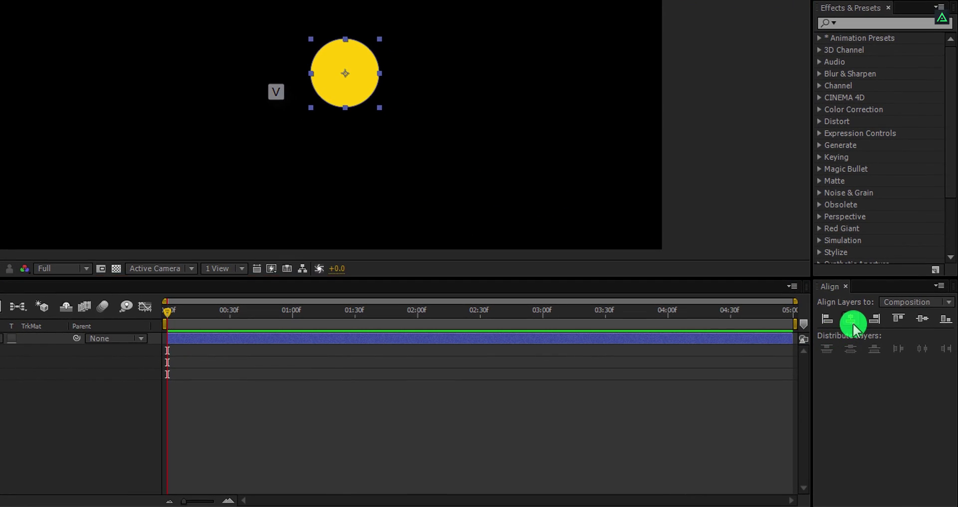
click(852, 322)
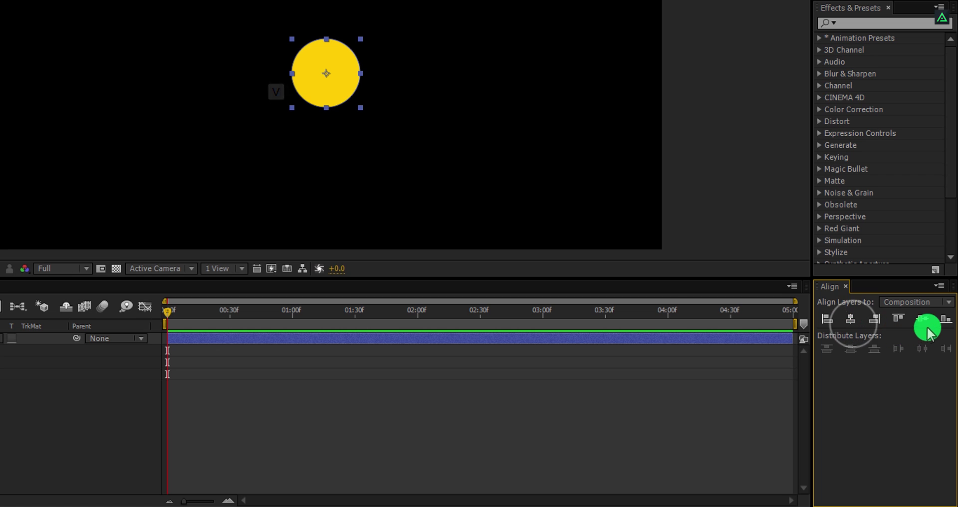
click(925, 322)
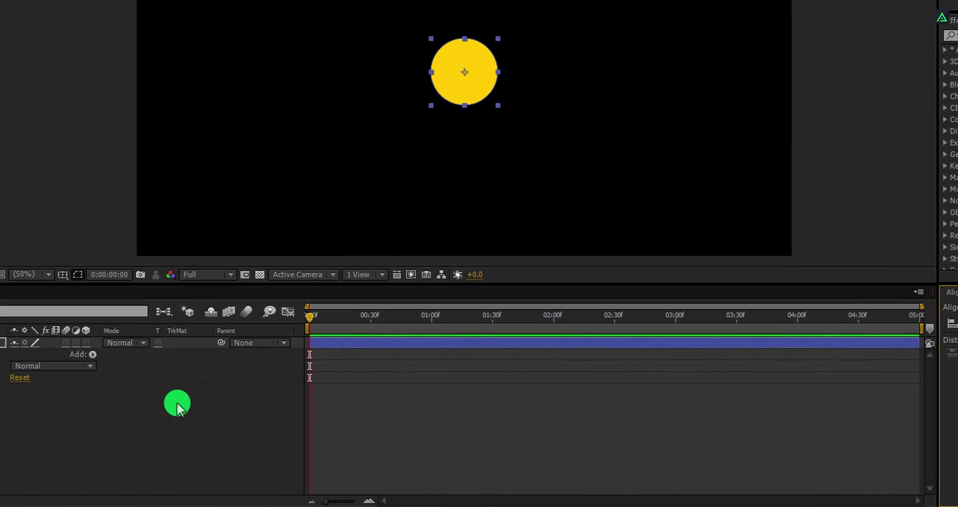
key(s)
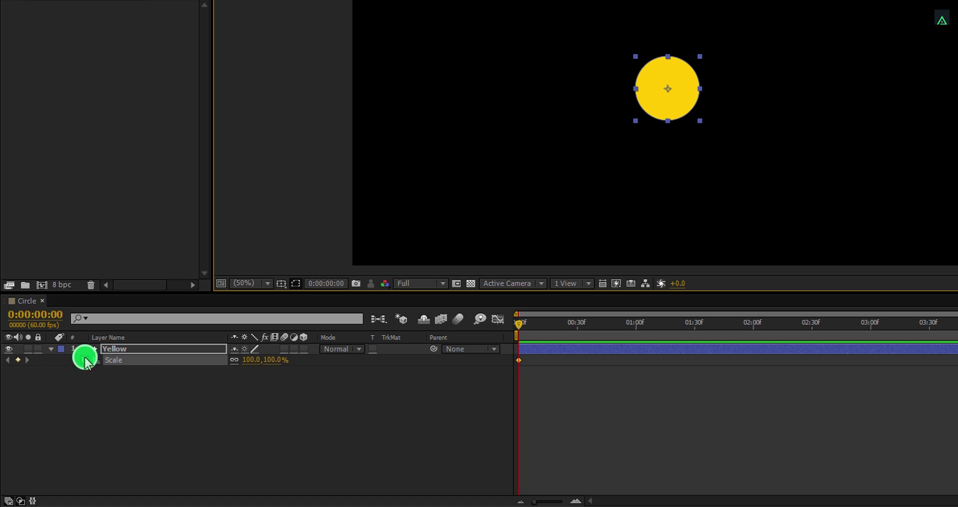
Keyframe the Yellow layer's Scale from 0% at frame 0 to 1245% at 1 second.
click(270, 361)
key(Return)
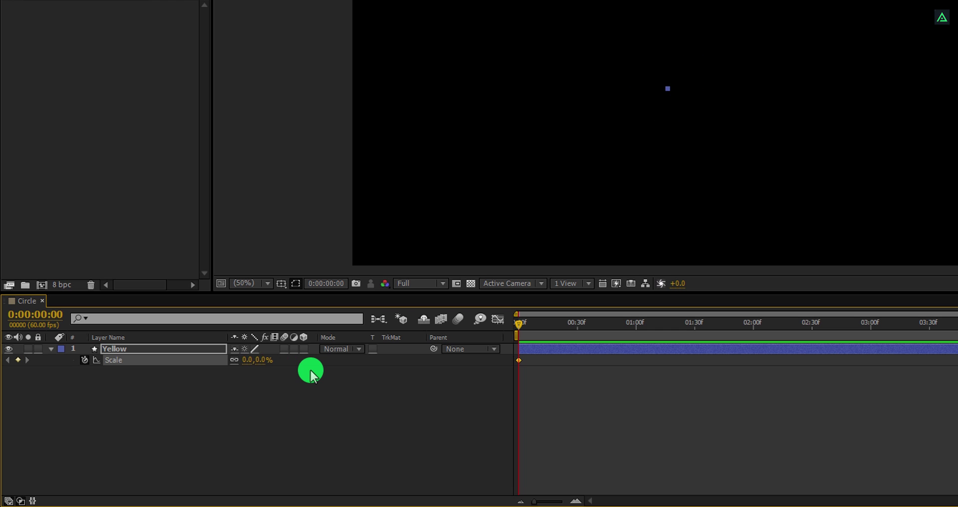
click(636, 328)
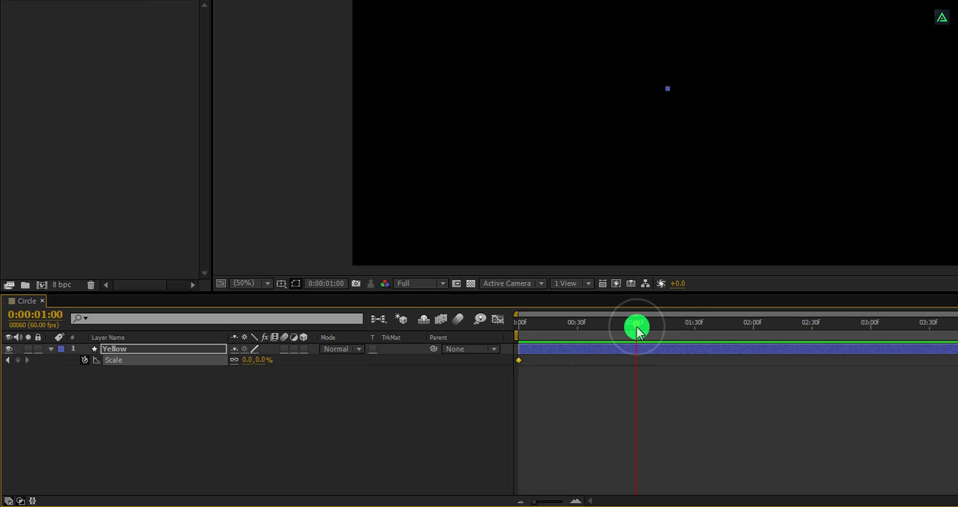
drag(266, 368, 913, 310)
drag(483, 357, 551, 359)
Apply Easy Ease to both Scale keyframes and select them on the Graph Editor's speed graph.
drag(557, 376, 499, 376)
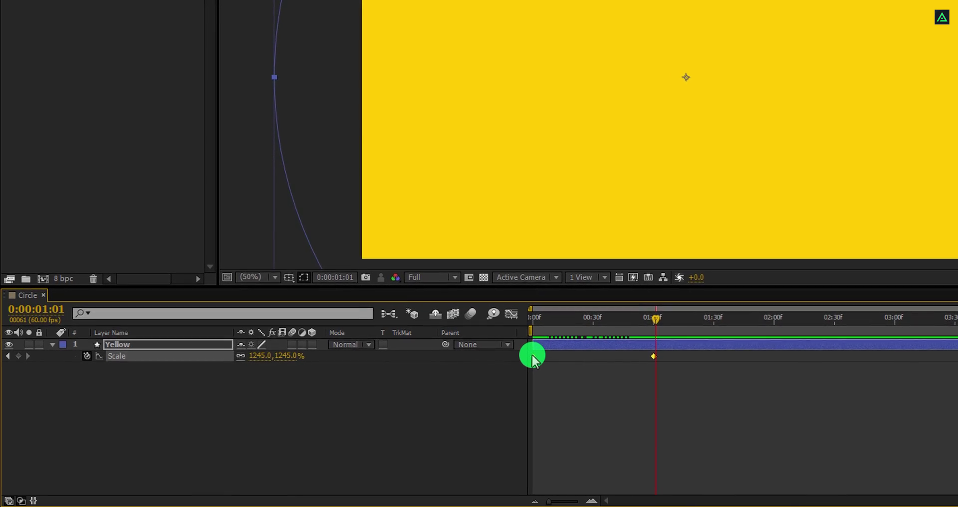
right_click(503, 364)
mouse_move(689, 343)
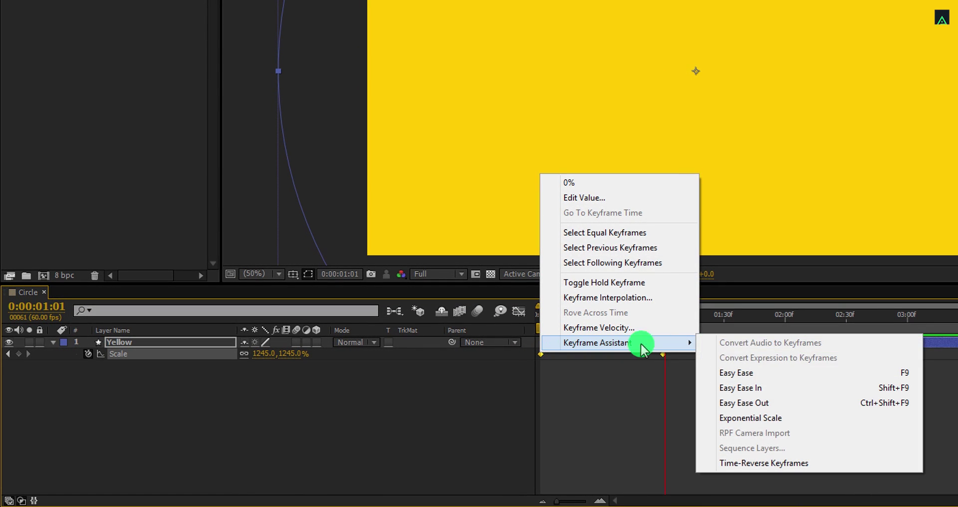
click(777, 373)
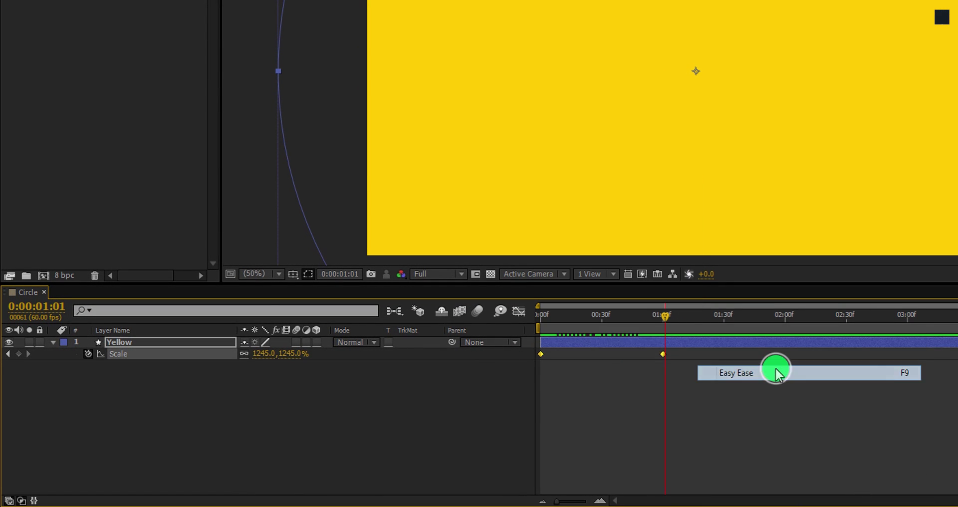
click(519, 313)
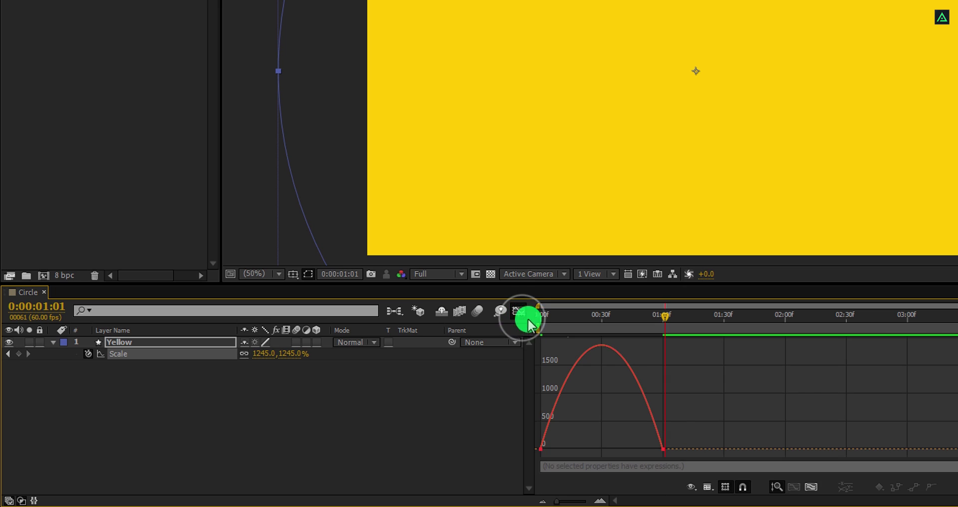
right_click(681, 419)
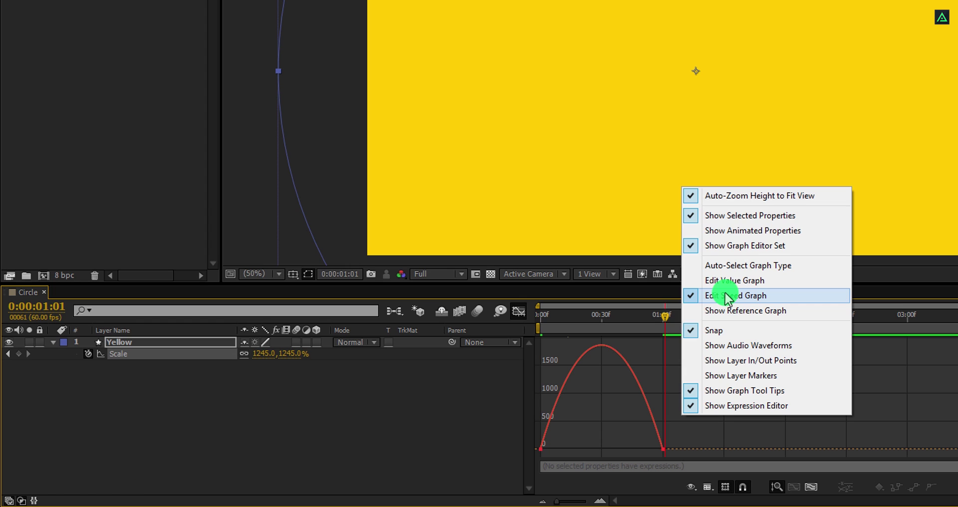
click(684, 427)
drag(680, 432, 588, 449)
Duplicate the Yellow layer, rename the copy Blue, and duplicate it again for Pink.
click(519, 310)
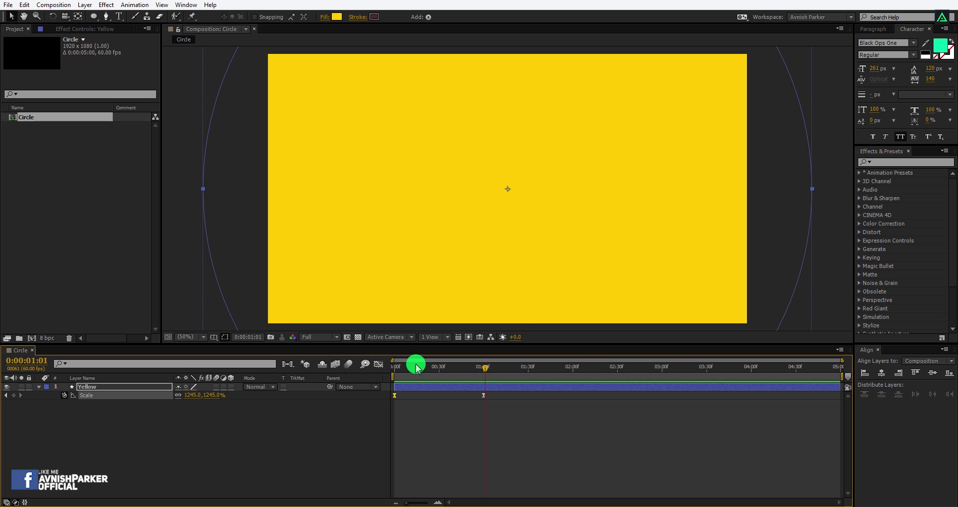
drag(416, 368, 525, 370)
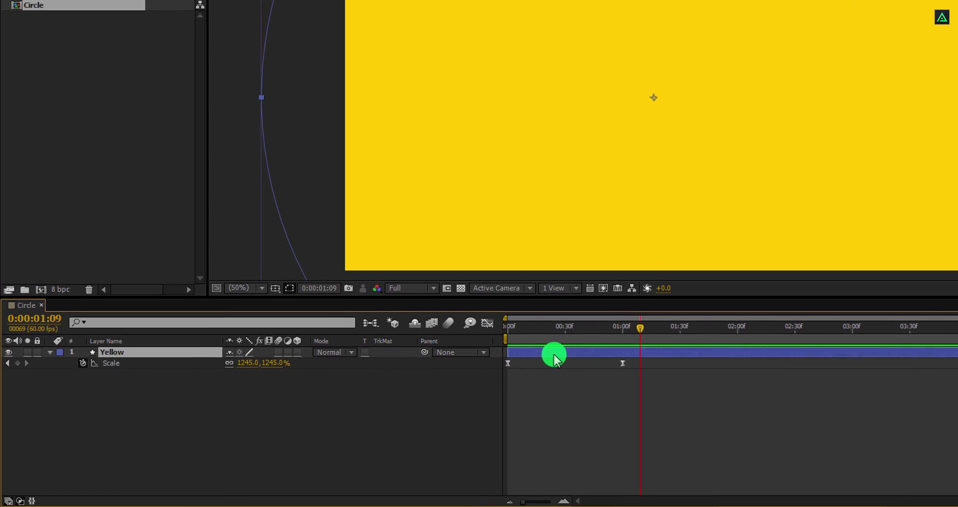
key(ctrl+d)
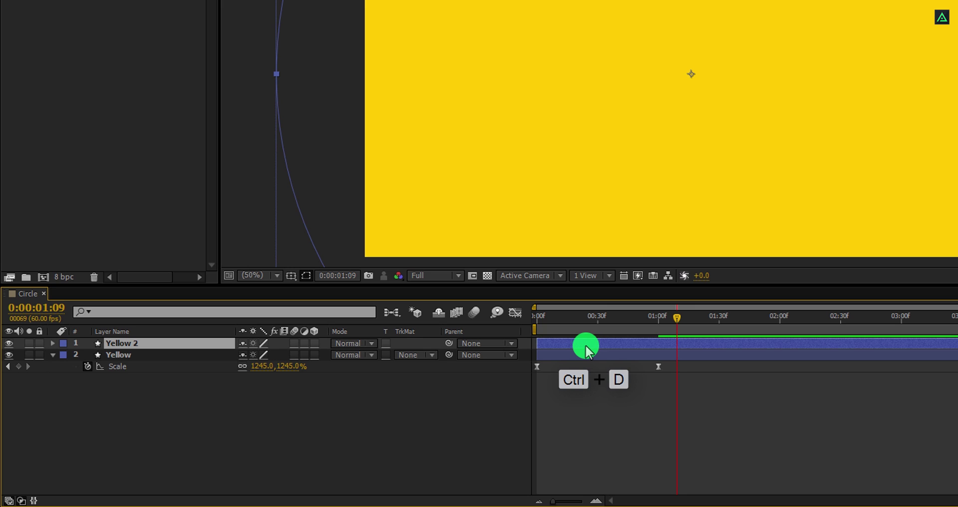
key(Return)
text(Blue)
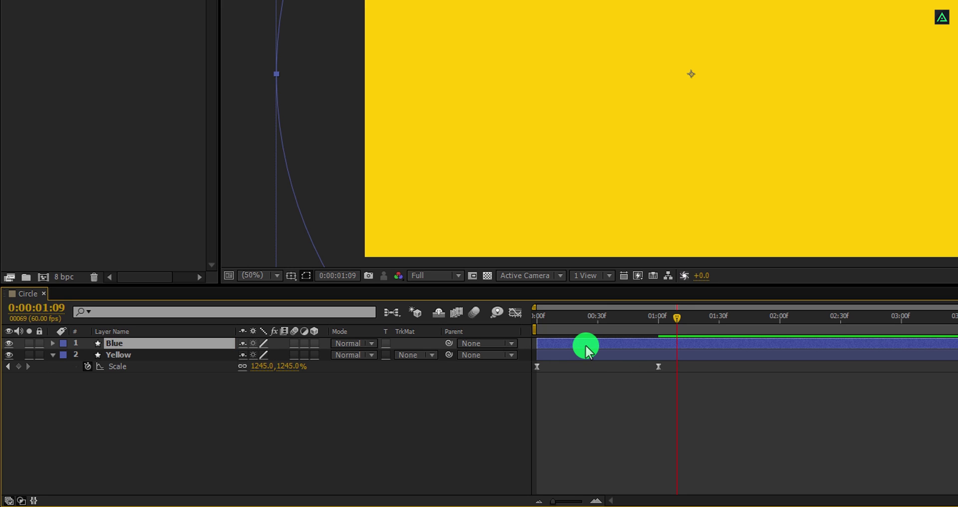
key(ctrl+d)
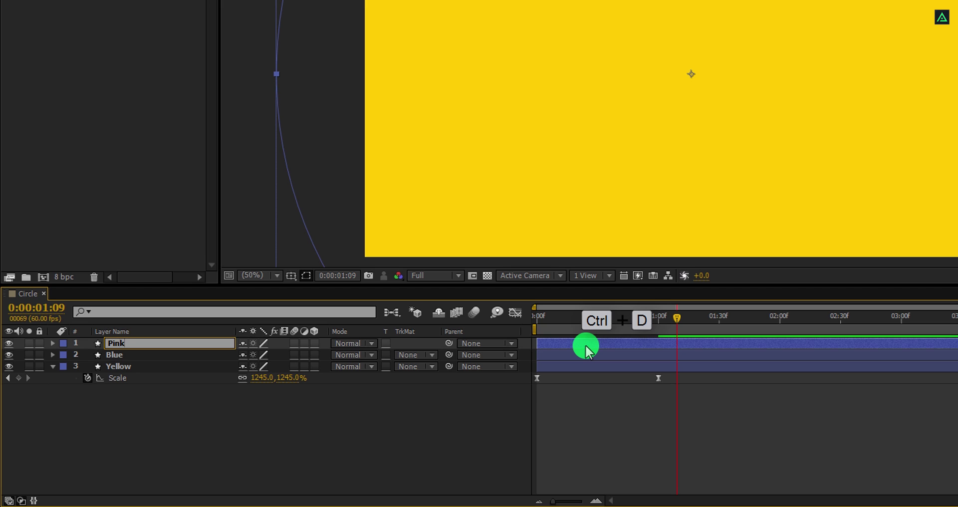
Zoom the timeline to frame level, set the current time to frame 10, and select Blue.
click(551, 317)
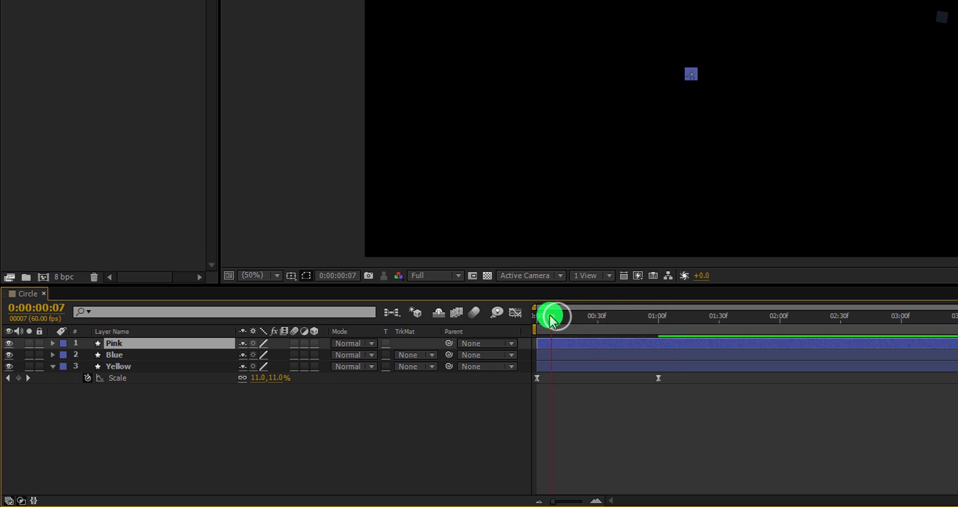
key(equal)
key(equal)
key(equal)
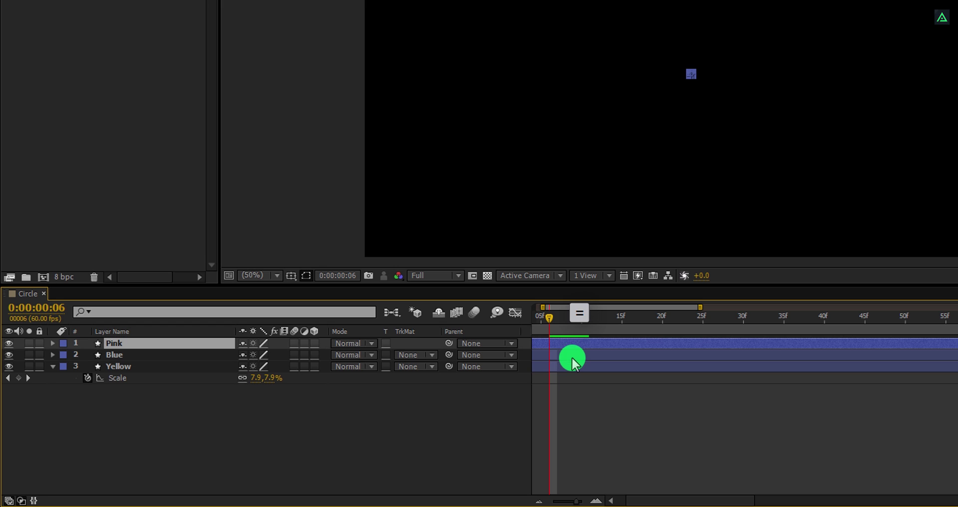
drag(573, 362, 649, 366)
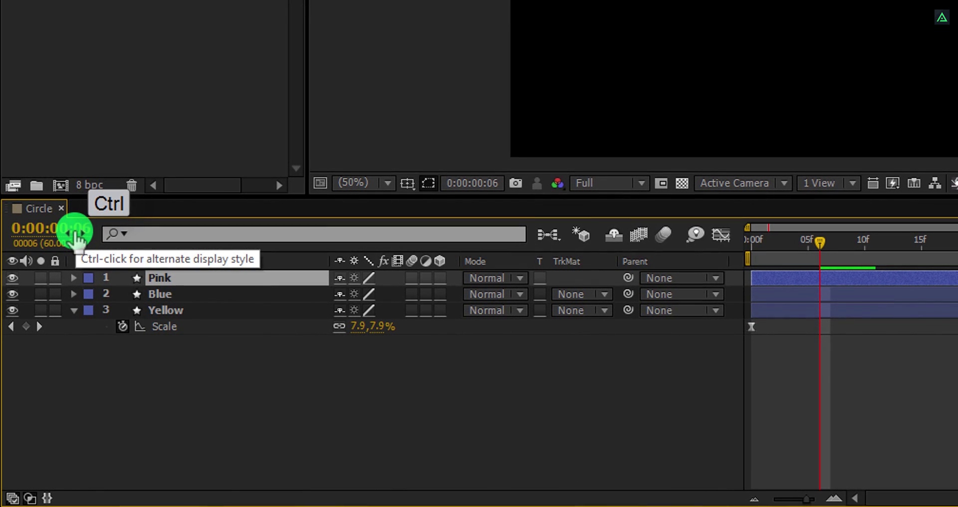
ctrl+click(76, 236)
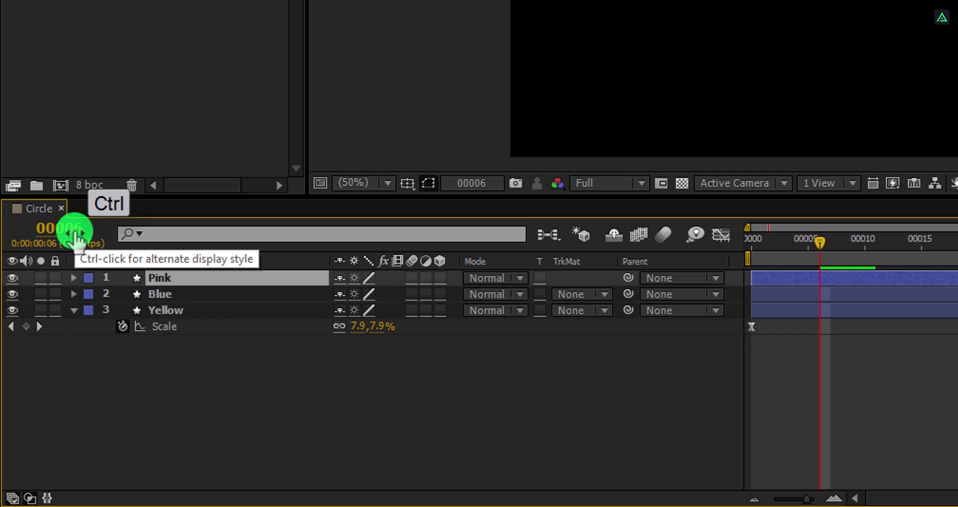
ctrl+click(76, 236)
ctrl+click(76, 235)
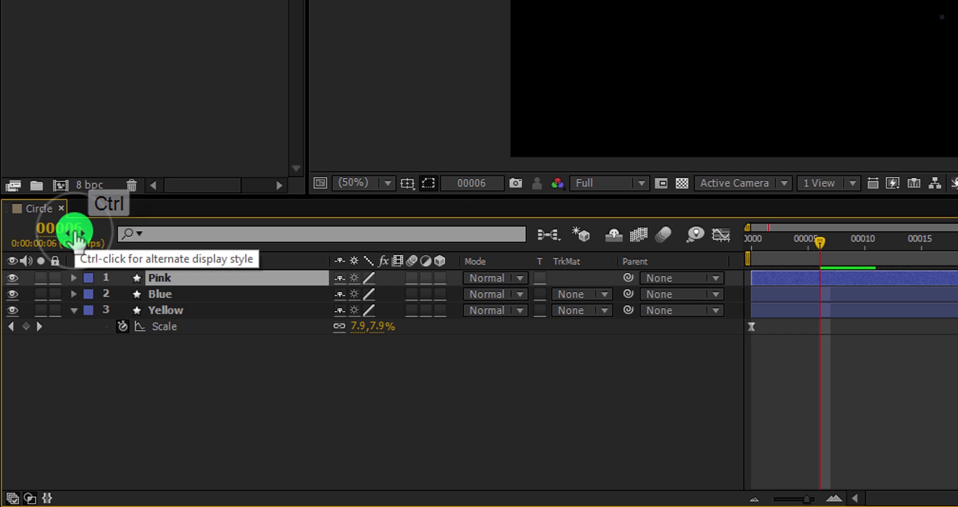
ctrl+click(76, 235)
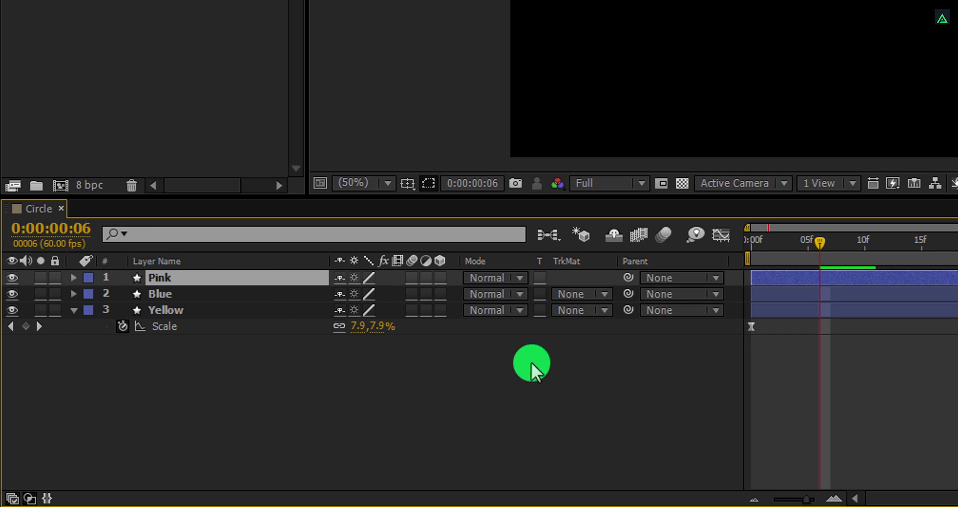
drag(818, 245, 862, 253)
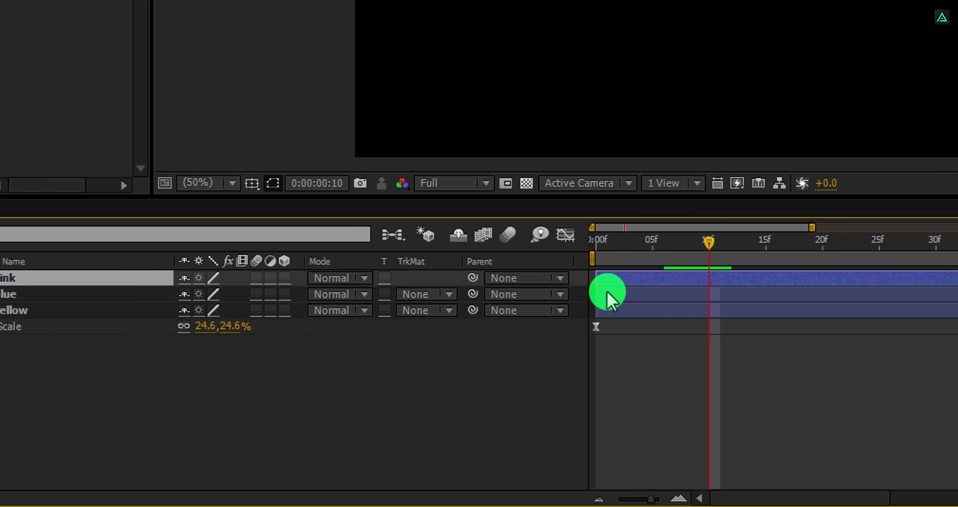
click(609, 295)
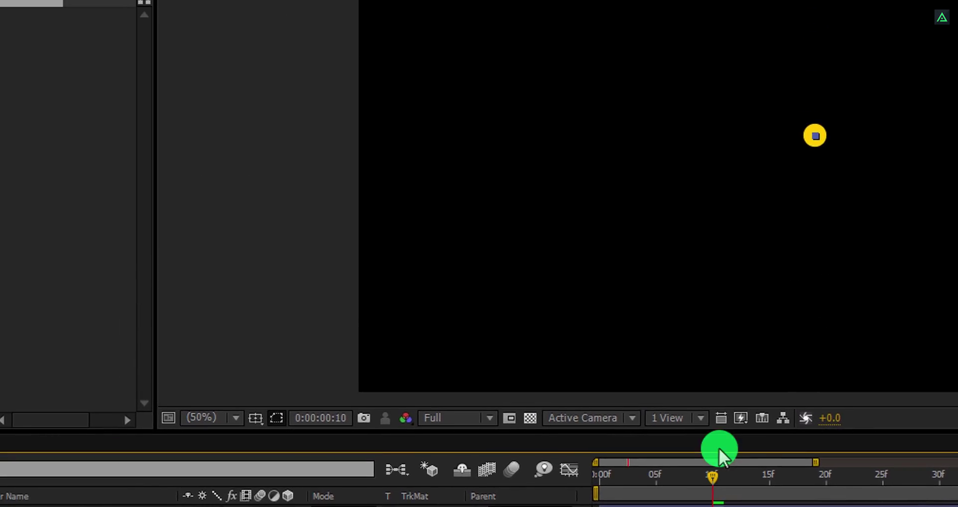
Set the Blue circle's fill colour to purple 4D1CC8.
click(636, 31)
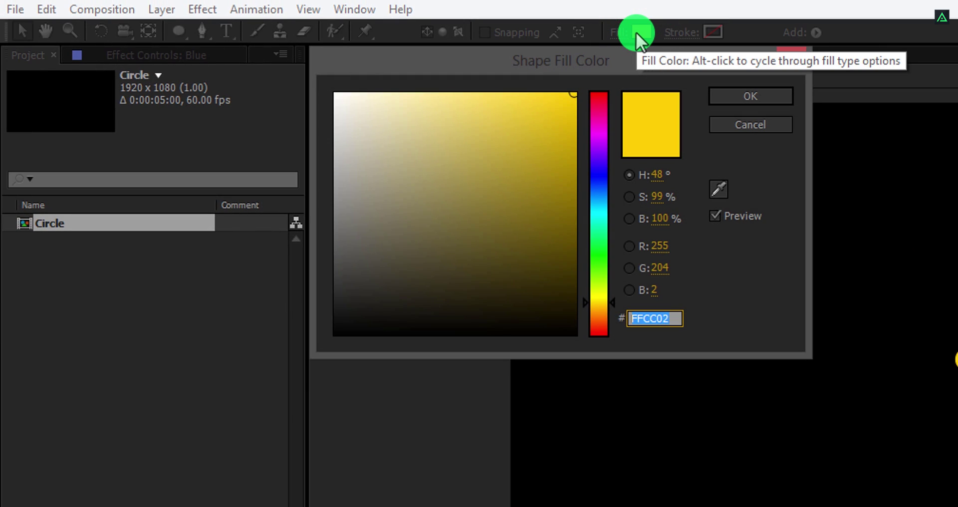
text(4D1CC8)
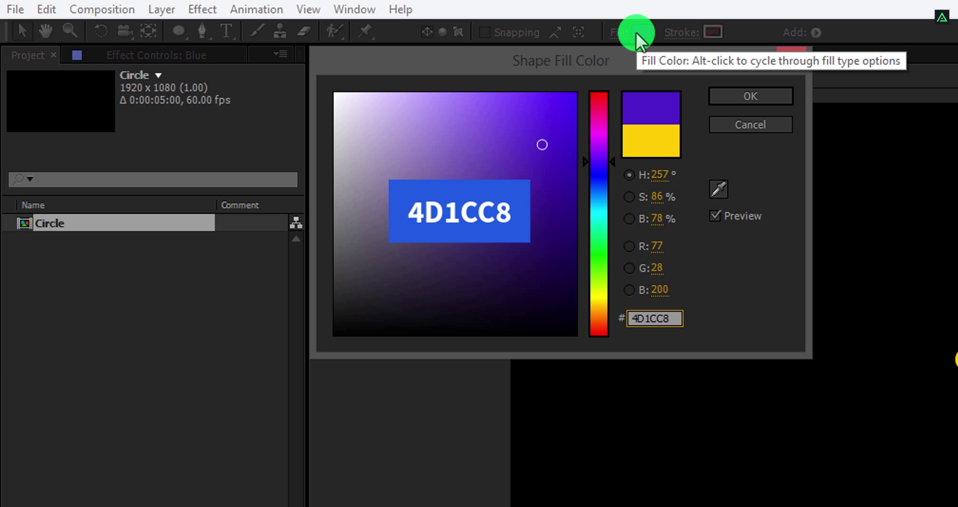
click(729, 94)
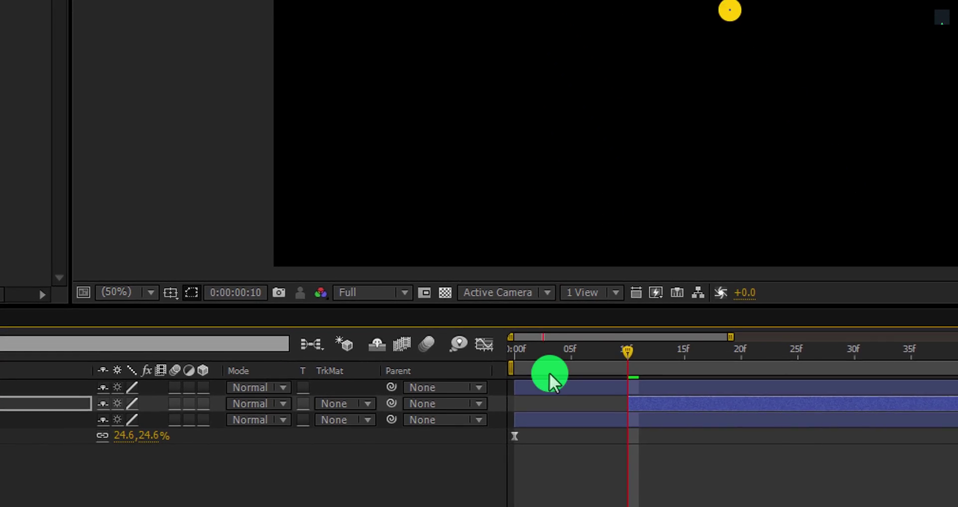
Shift the Pink layer to start at frame 20 and give it an F3186A fill.
click(489, 300)
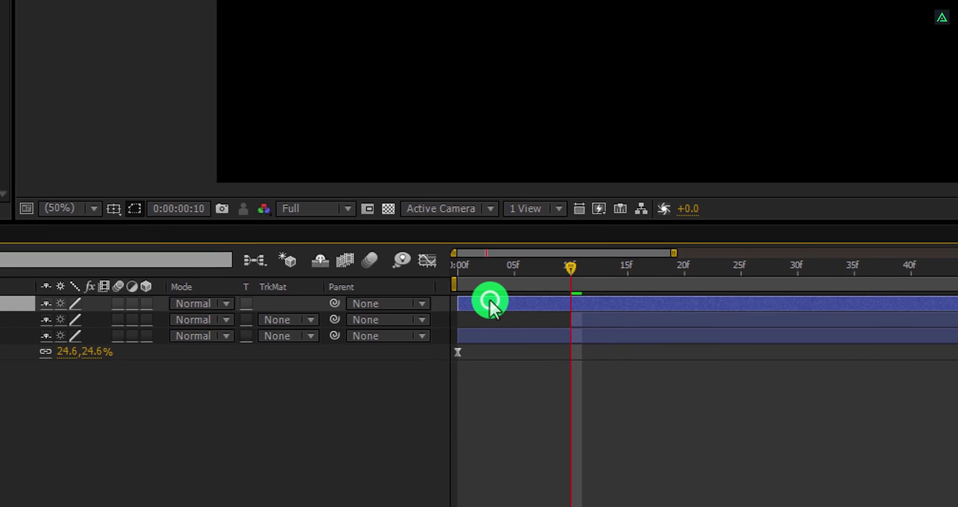
drag(489, 299, 729, 309)
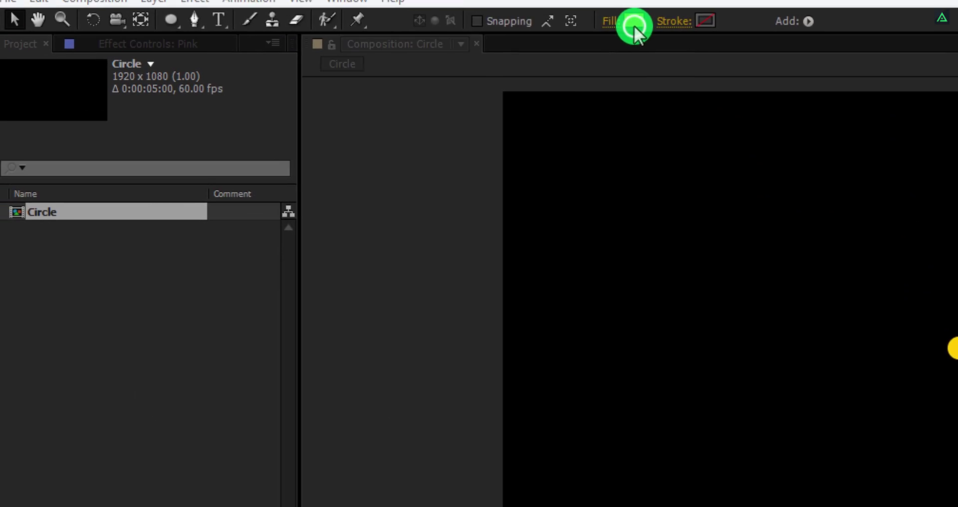
click(633, 25)
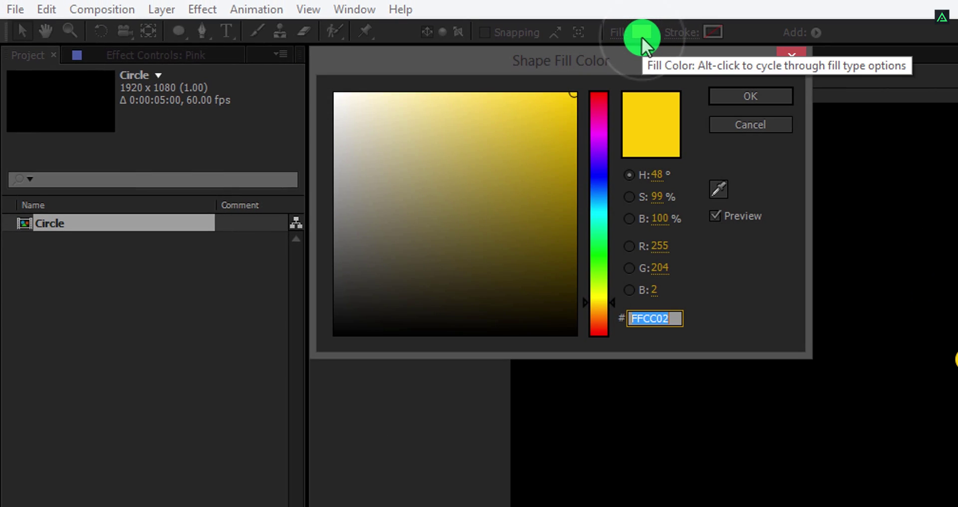
text(FF)
key(BackSpace)
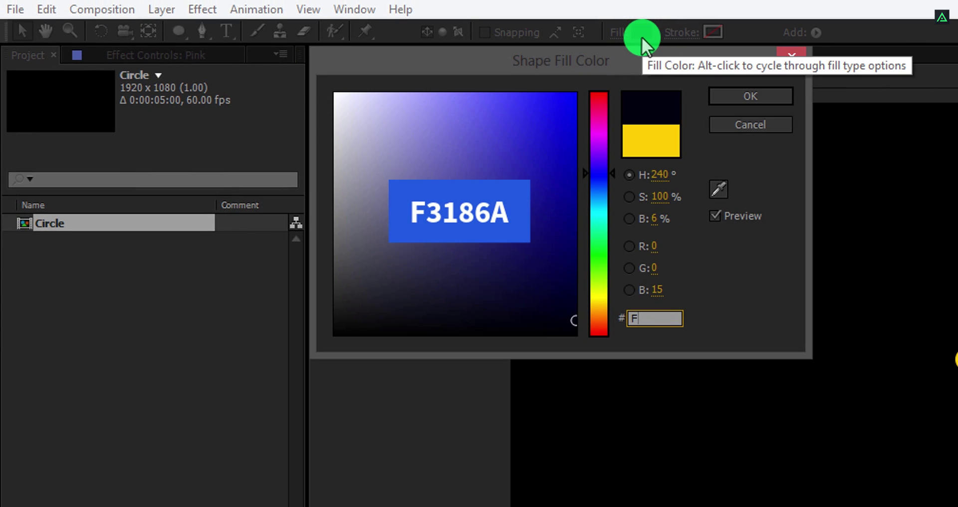
text(3186A)
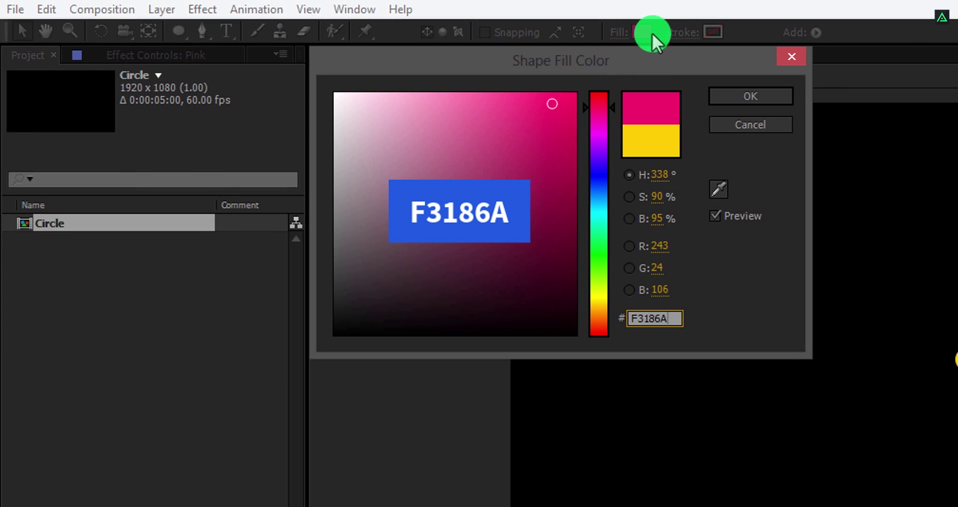
click(734, 97)
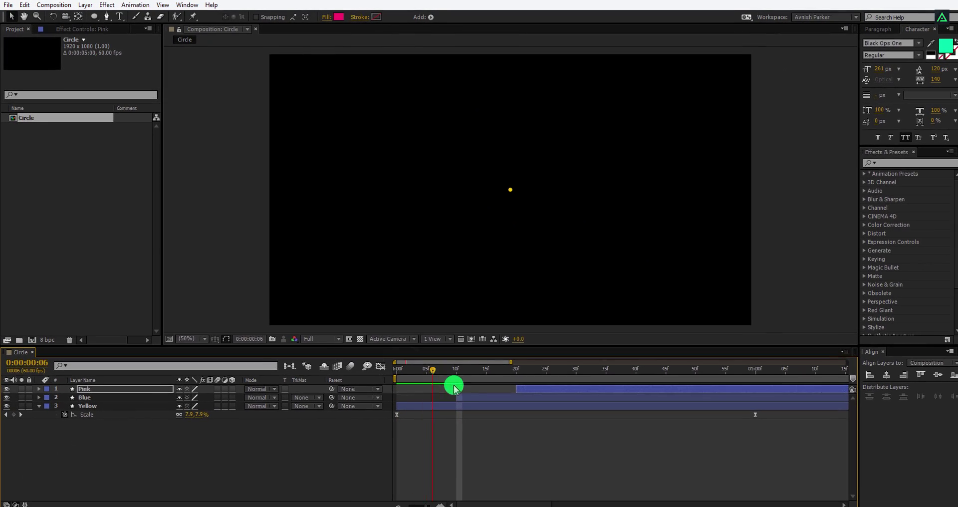
Duplicate Pink as a Mask layer and precompose Pink, Blue and Yellow into Circle_Shapes.
drag(454, 389, 648, 382)
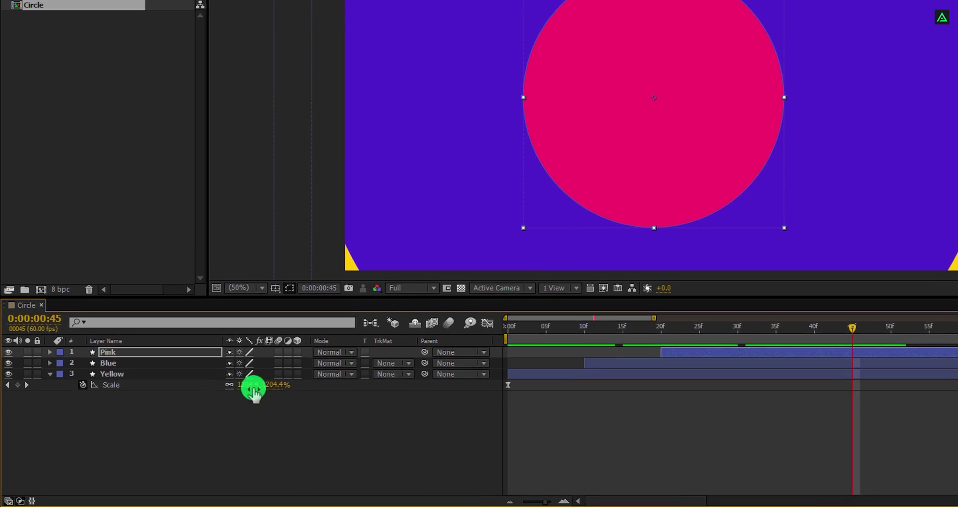
click(104, 367)
key(ctrl+d)
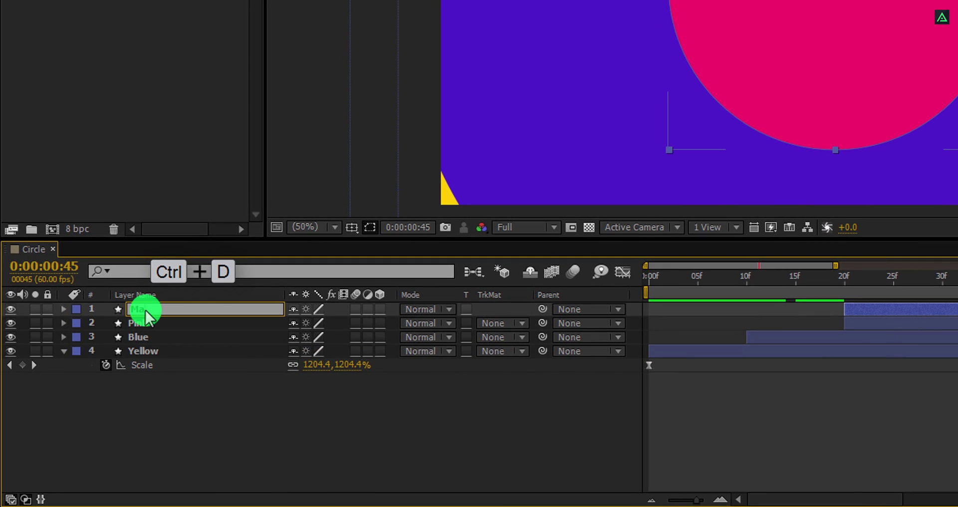
drag(144, 392, 149, 326)
right_click(148, 327)
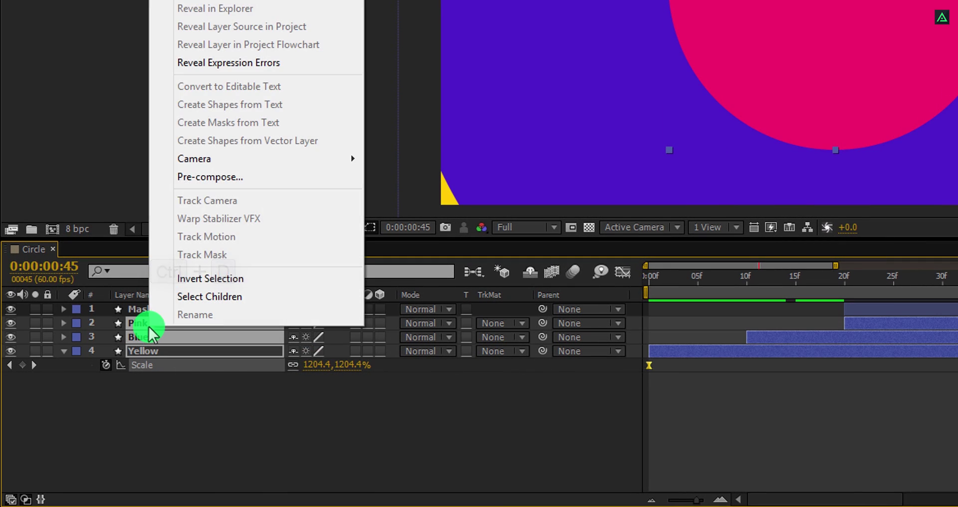
click(252, 180)
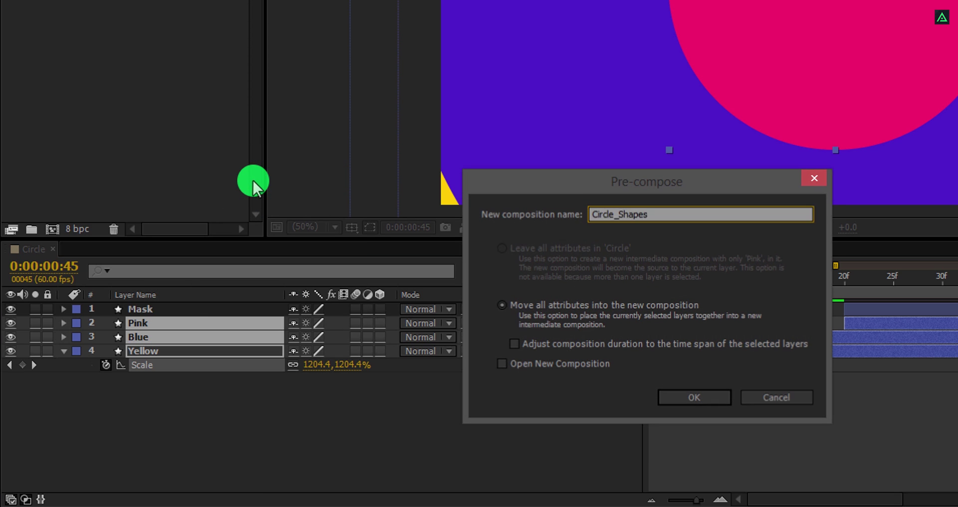
key(Return)
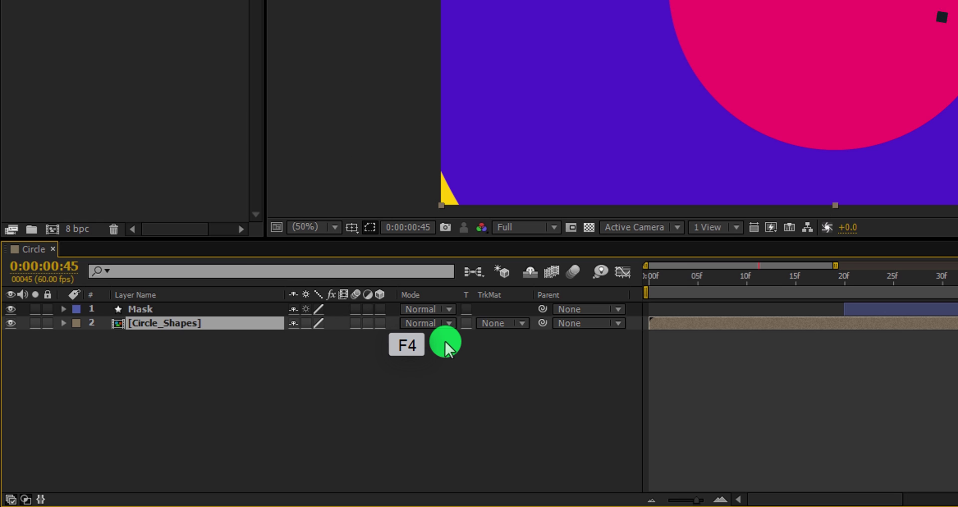
Set the Circle_Shapes layer's track matte to Alpha Inverted Matte "Mask".
key(F4)
key(F4)
key(F4)
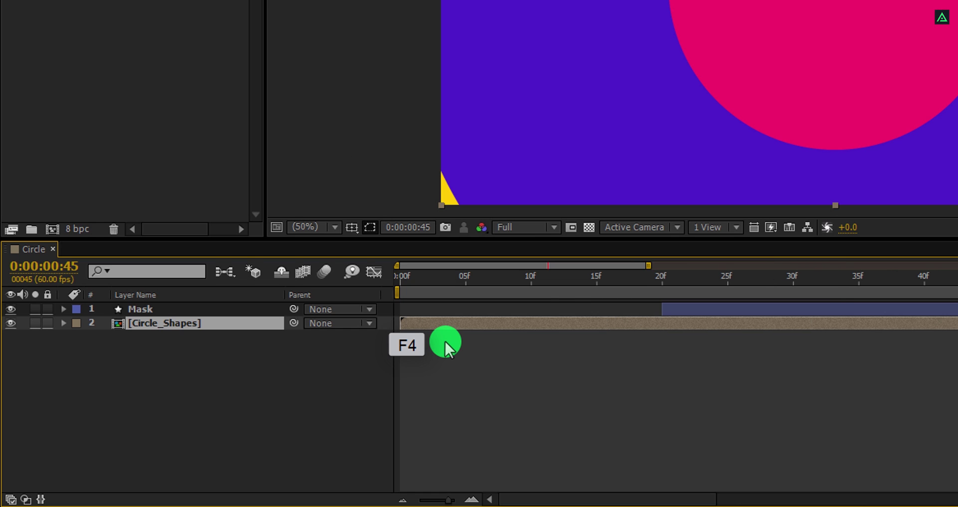
key(F4)
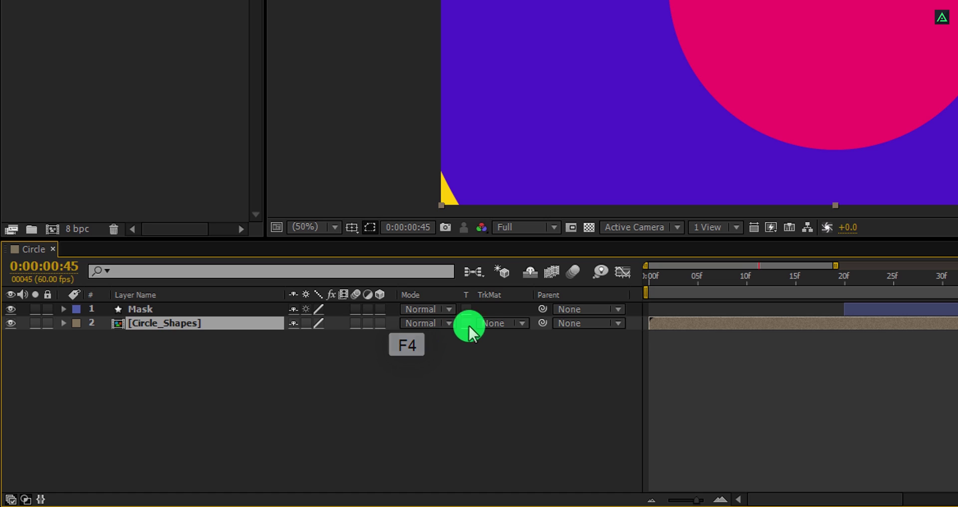
right_click(484, 295)
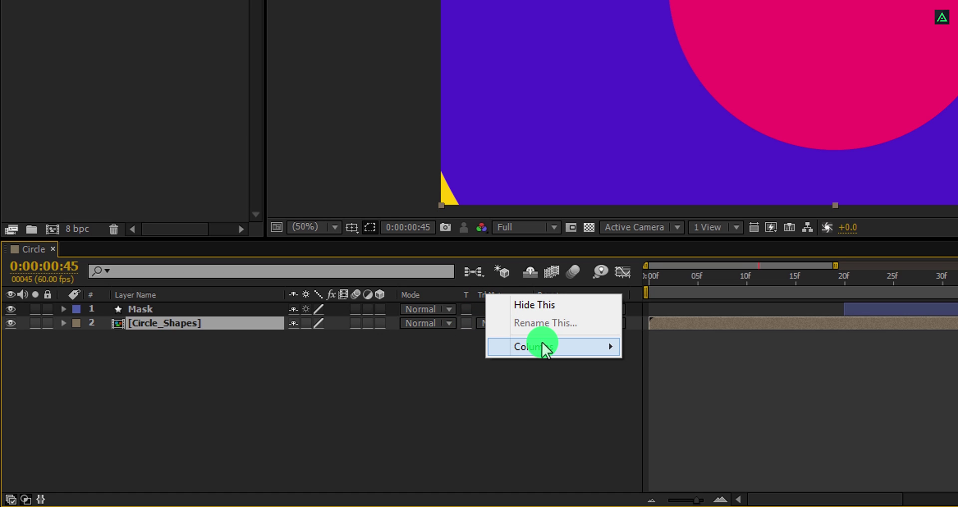
mouse_move(571, 345)
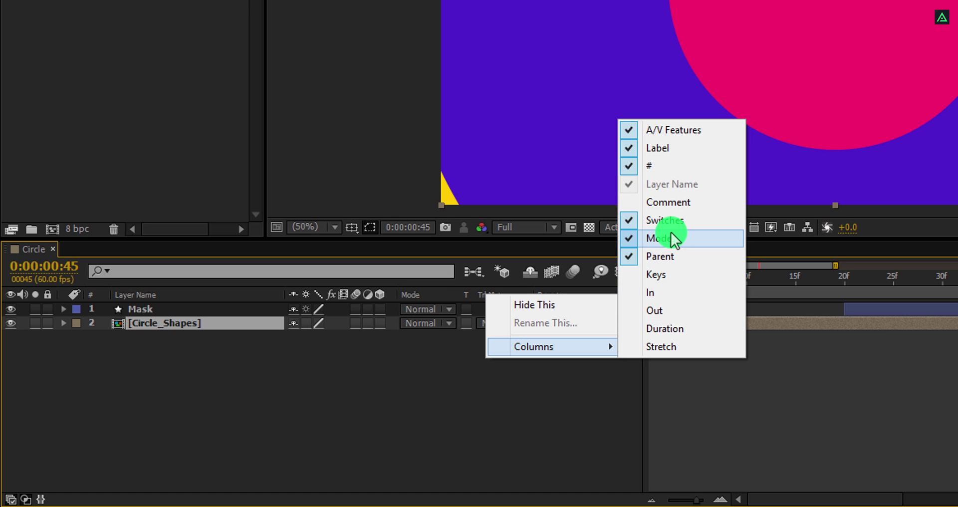
click(478, 325)
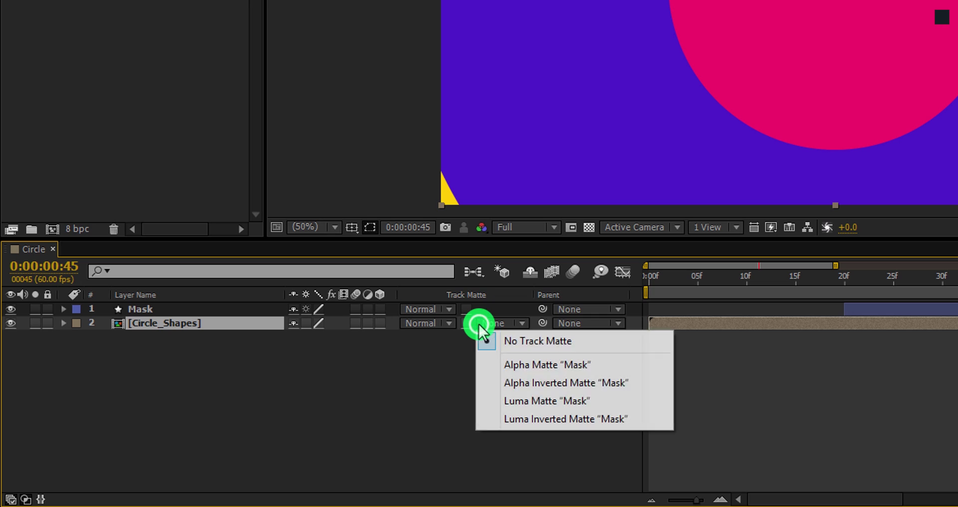
click(512, 384)
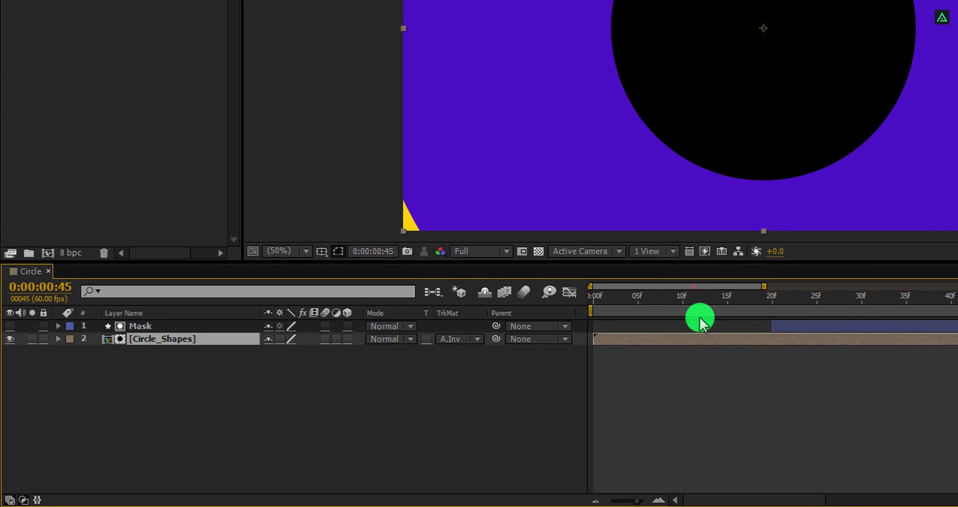
Drag the Mask layer bar right so it starts later, around frame 40.
drag(731, 306, 957, 310)
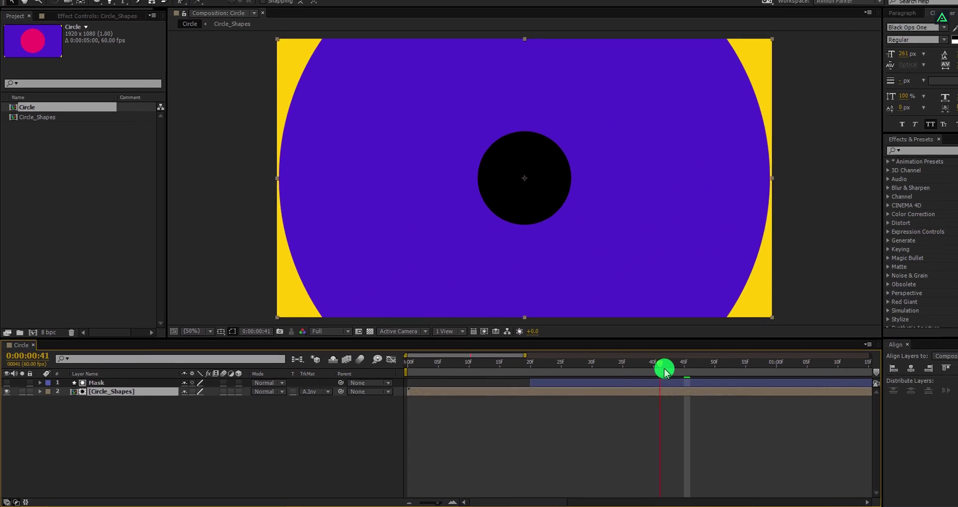
mouse_move(663, 372)
mouse_down()
mouse_move(568, 372)
mouse_move(633, 367)
mouse_up()
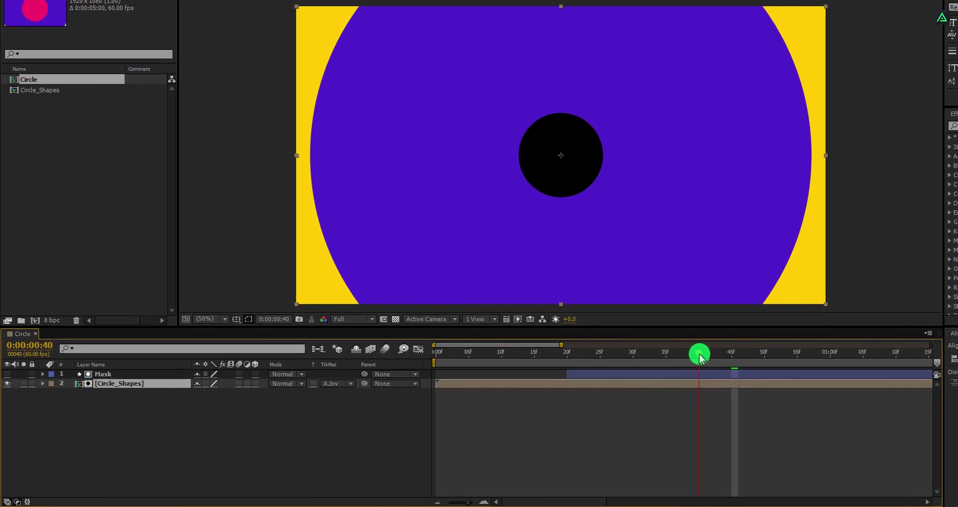
drag(699, 357, 699, 357)
click(625, 374)
drag(590, 375, 712, 351)
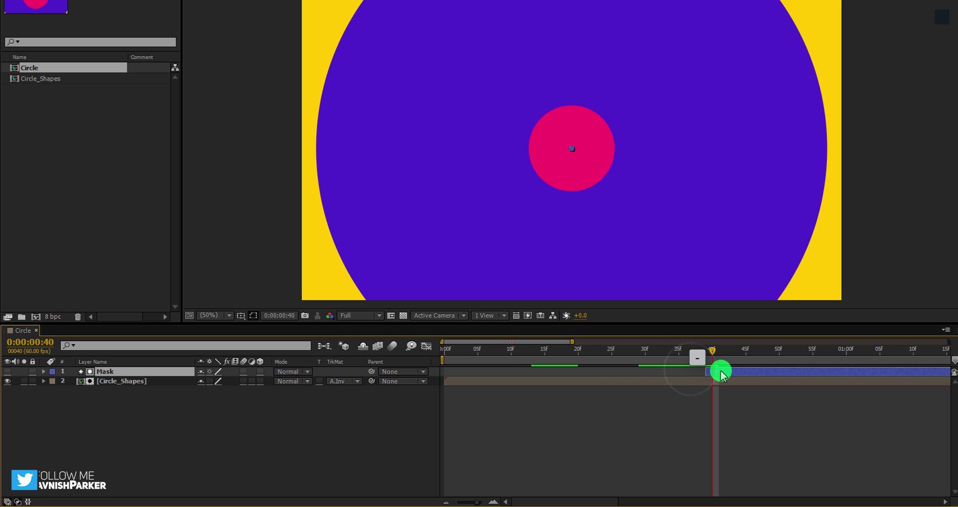
End the work area at 0:00:02:00 and RAM-preview the circle animation.
key(minus)
key(minus)
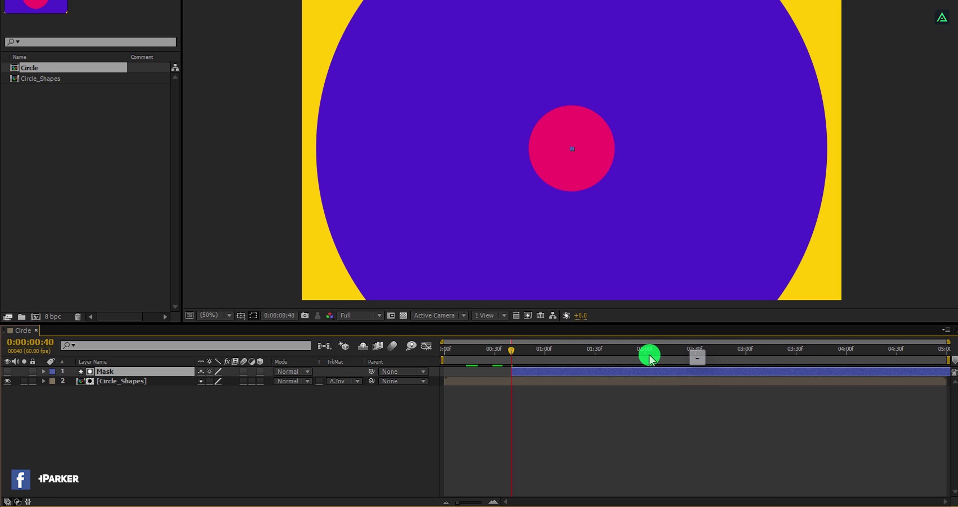
drag(649, 360, 646, 356)
key(n)
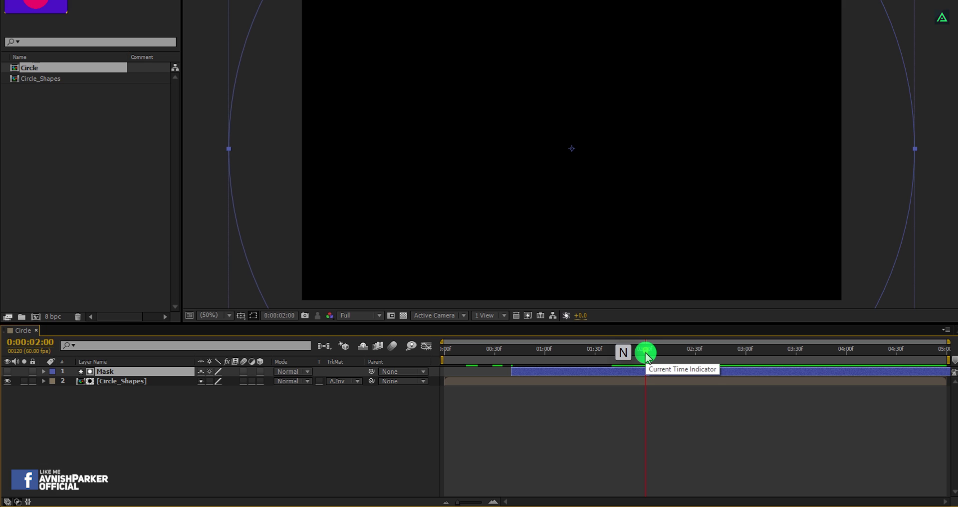
key(KP_0)
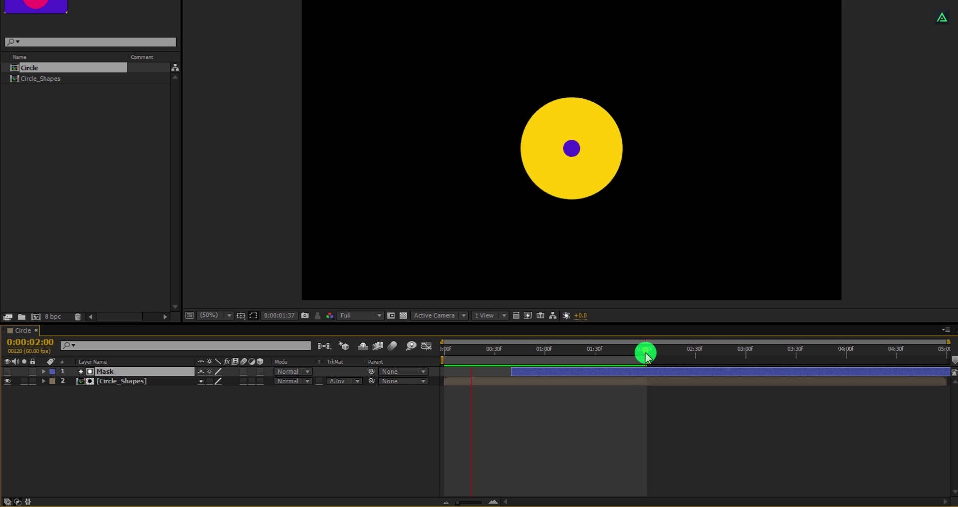
key(space)
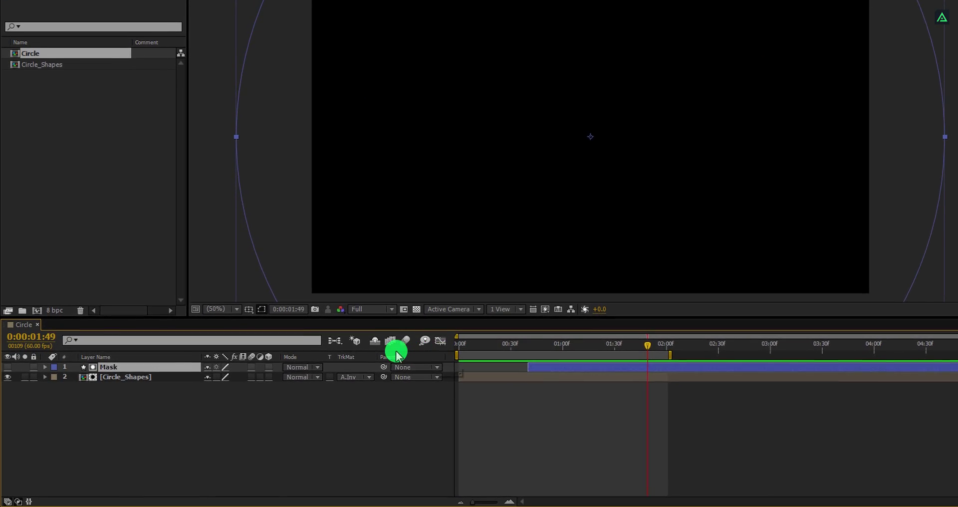
Create a new composition named Radial.
click(40, 292)
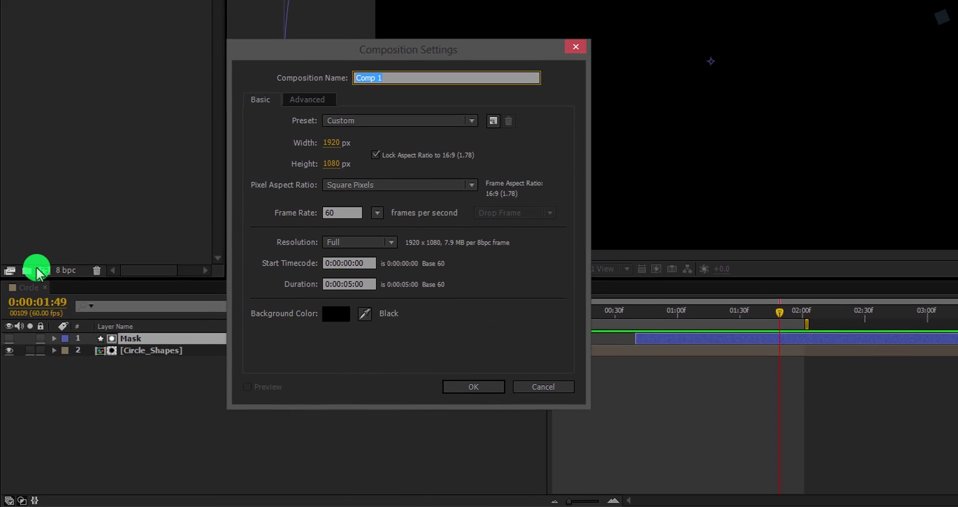
text(Rado)
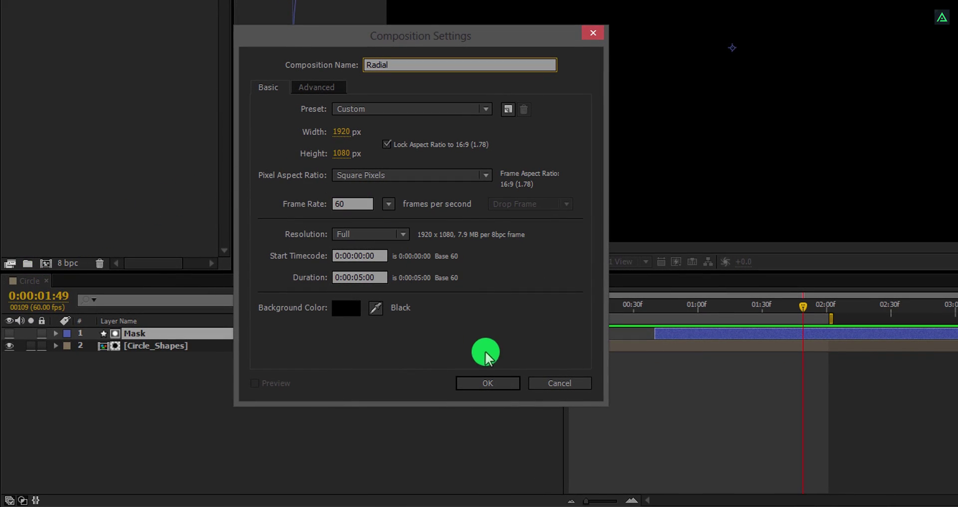
click(483, 385)
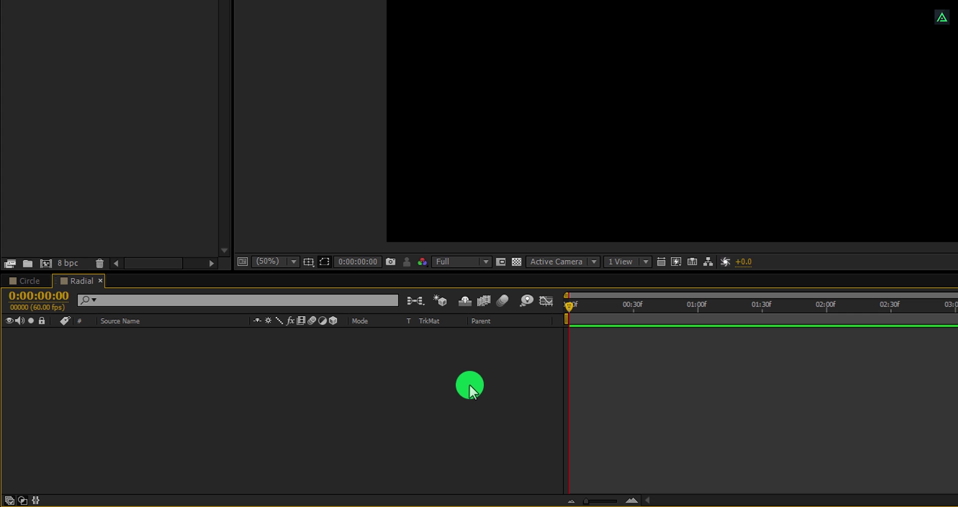
Start a new solid named Blue with the purple colour 4D1CC8.
right_click(218, 375)
mouse_move(329, 225)
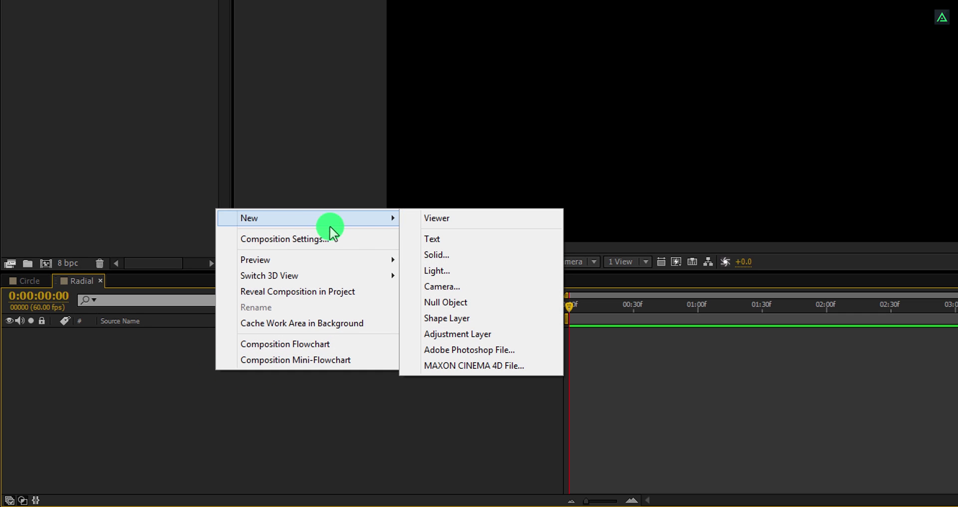
click(454, 259)
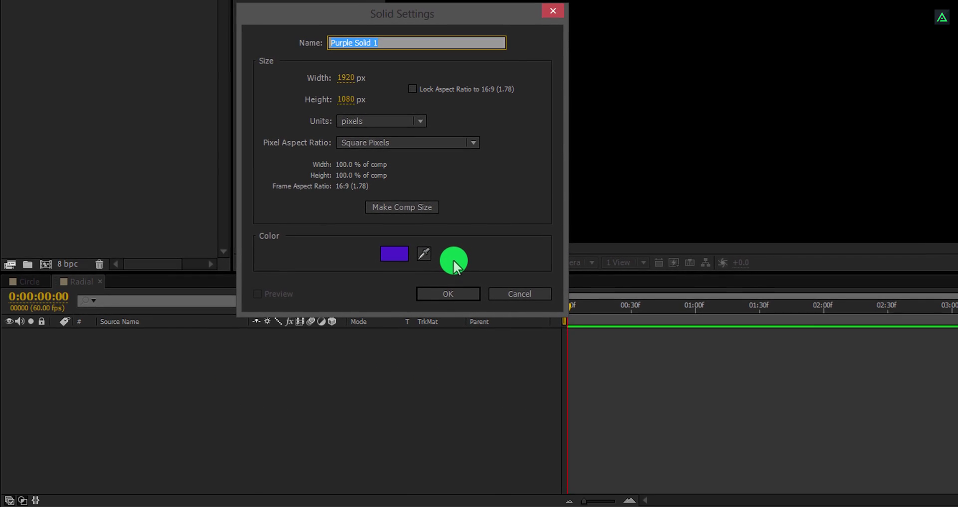
text(Blue)
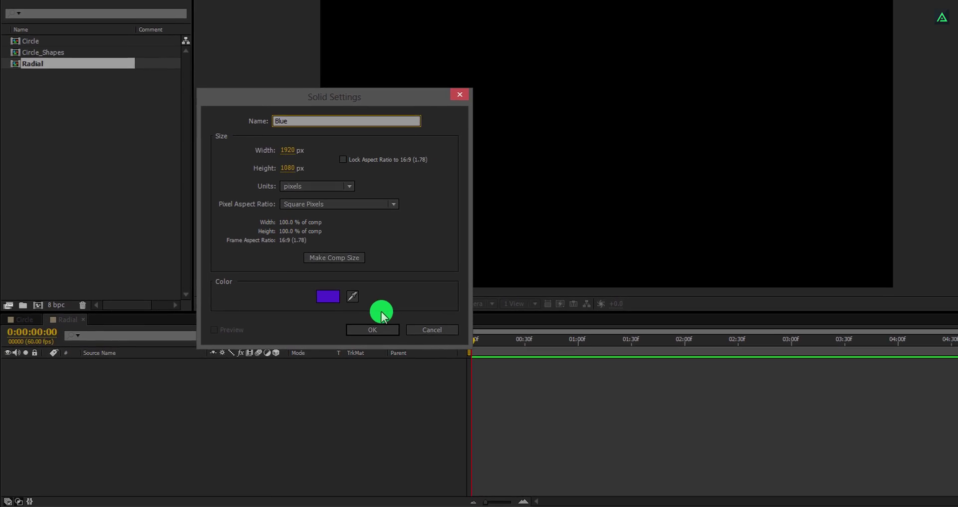
click(307, 314)
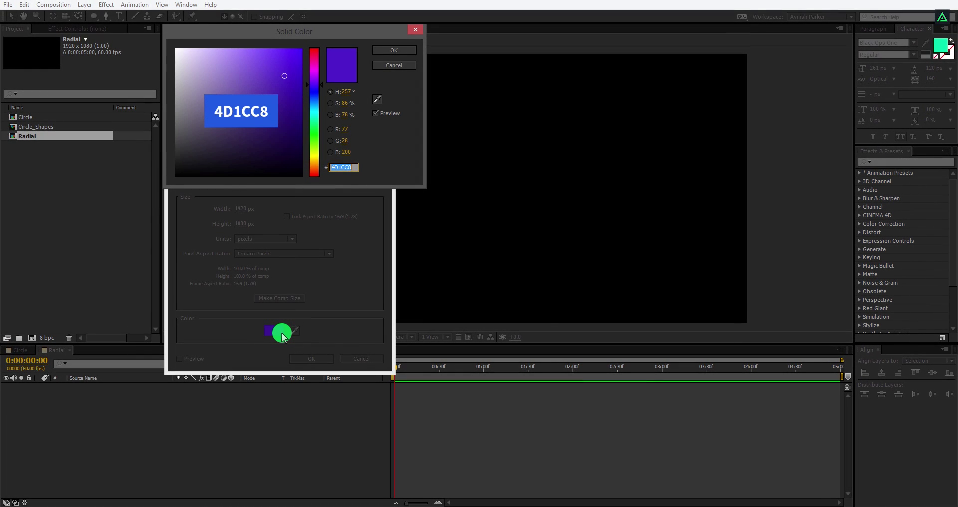
key(Return)
Create the Blue solid and apply the Radial Wipe effect to it.
click(310, 359)
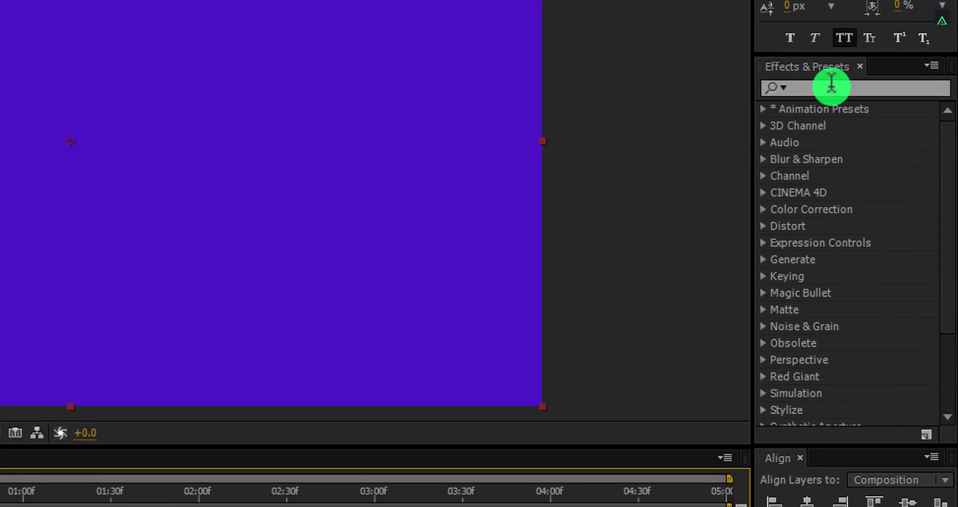
click(831, 86)
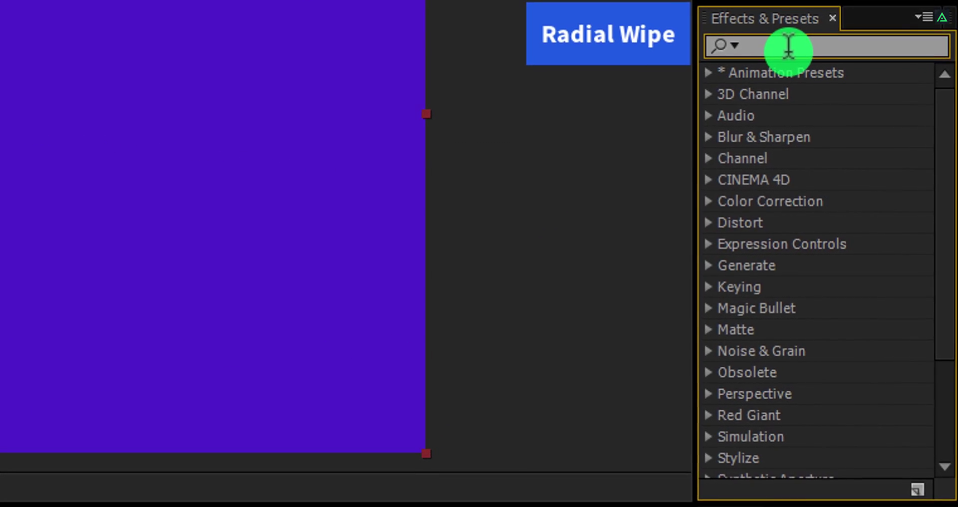
text(radial wipe)
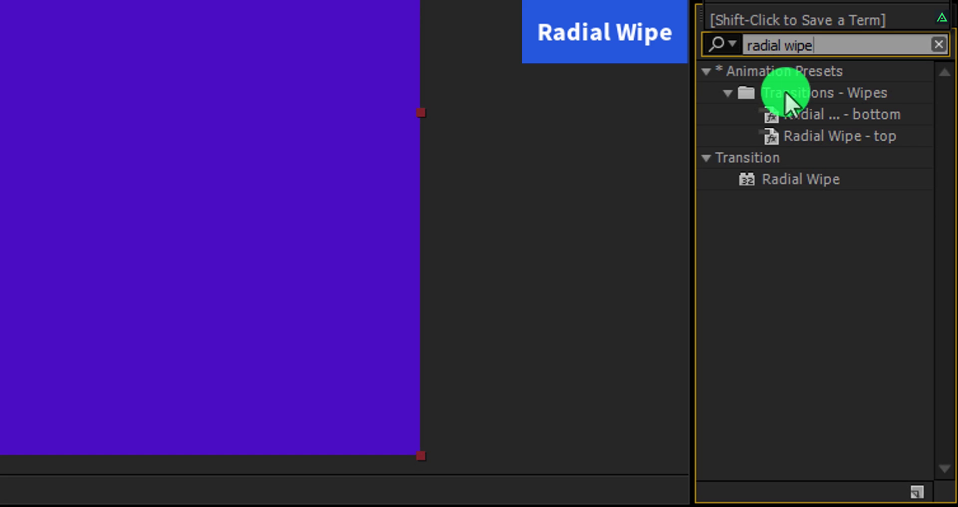
double_click(785, 178)
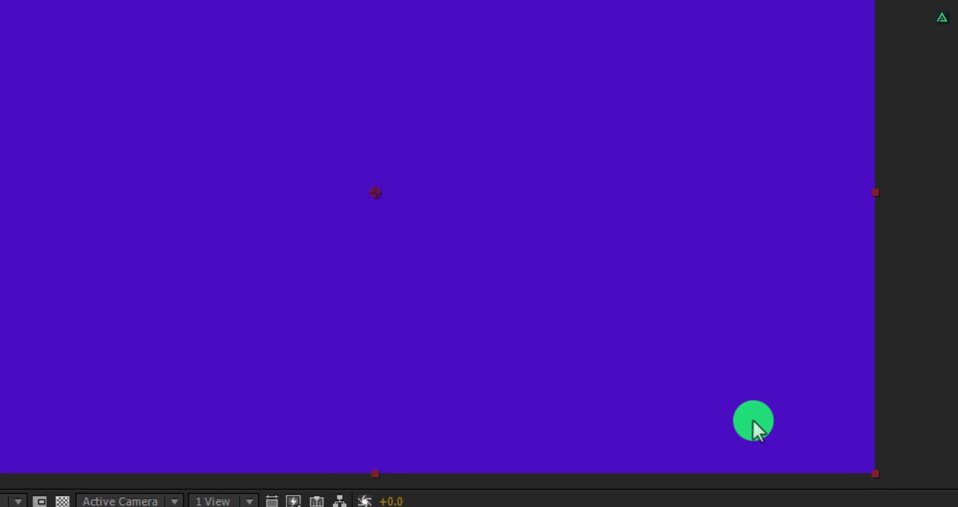
Keyframe Transition Completion at 100% at the start, set Wipe to Counterclockwise, and go to 1 second.
drag(157, 38, 214, 50)
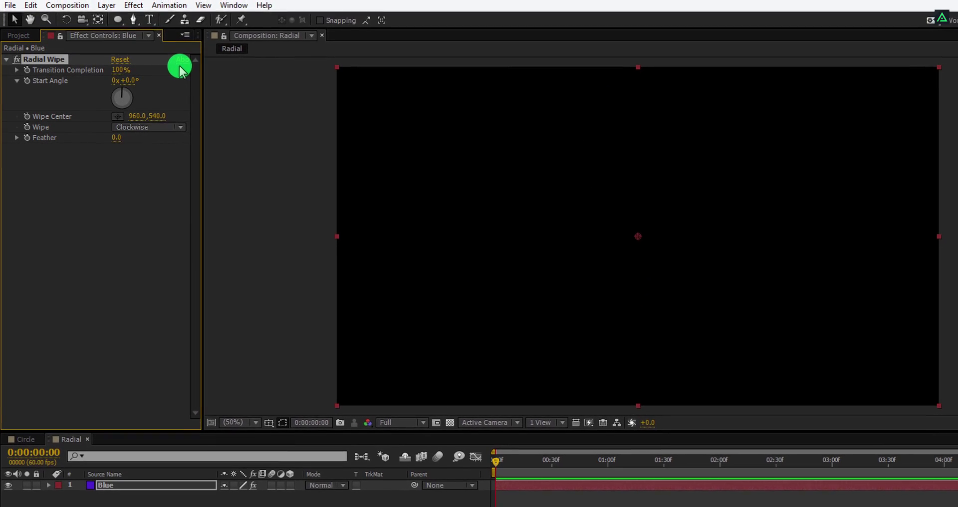
click(480, 459)
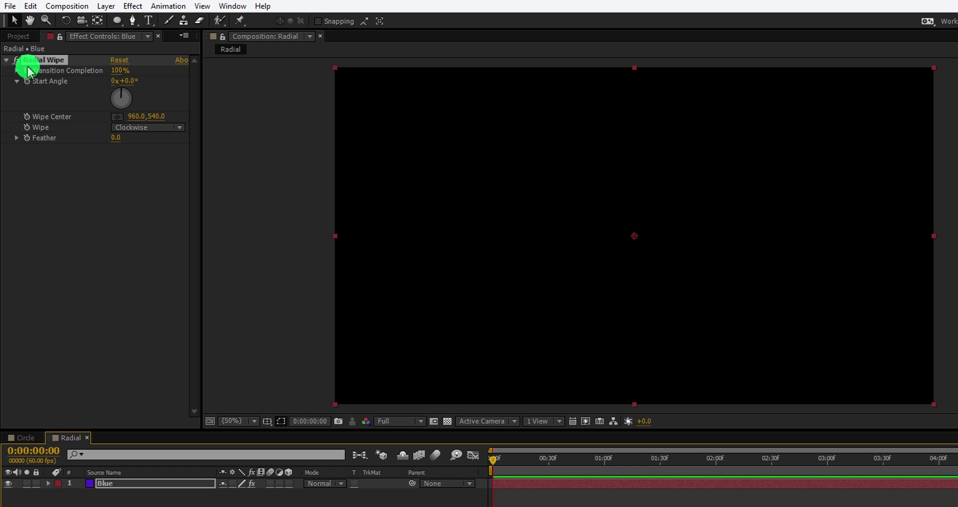
click(29, 71)
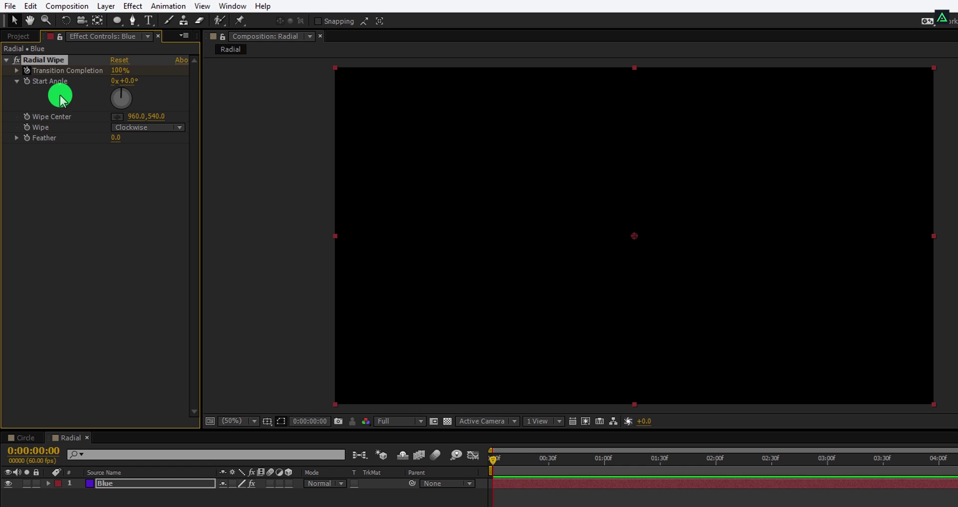
click(151, 127)
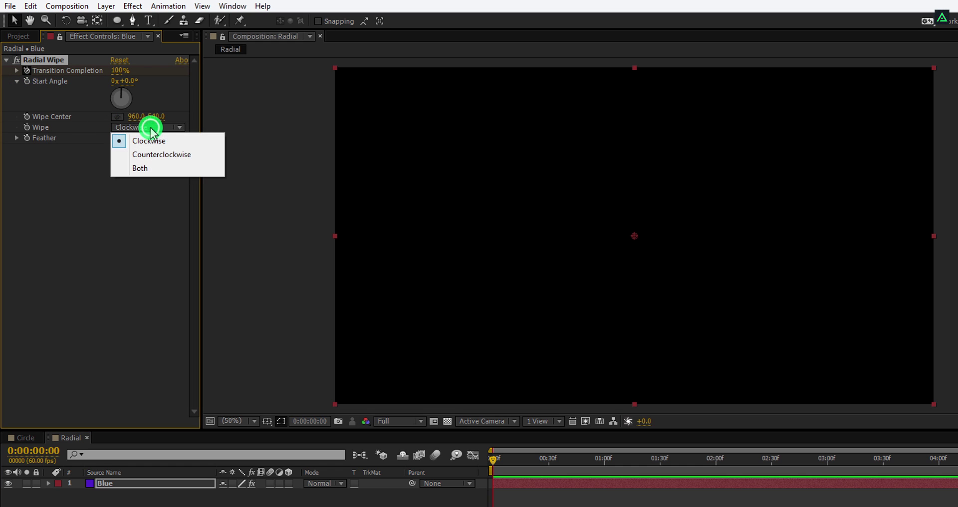
click(160, 154)
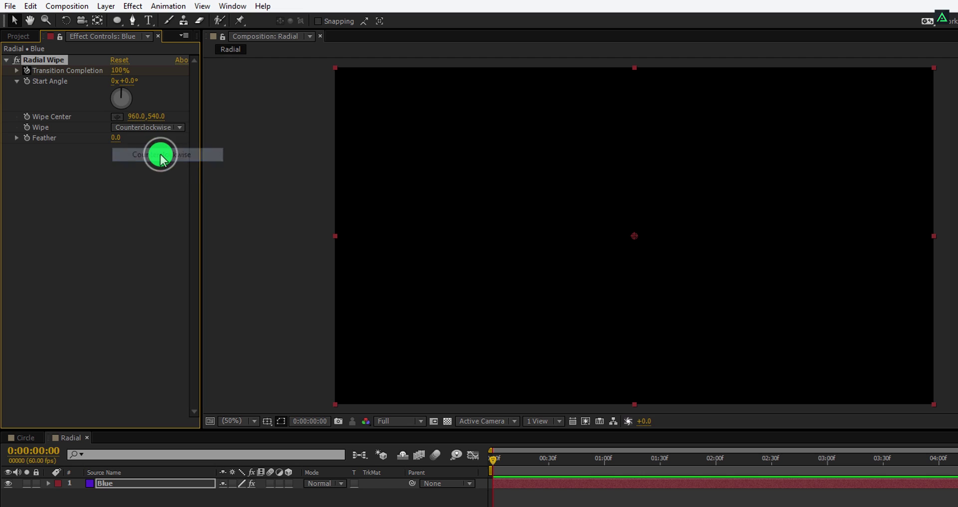
click(605, 464)
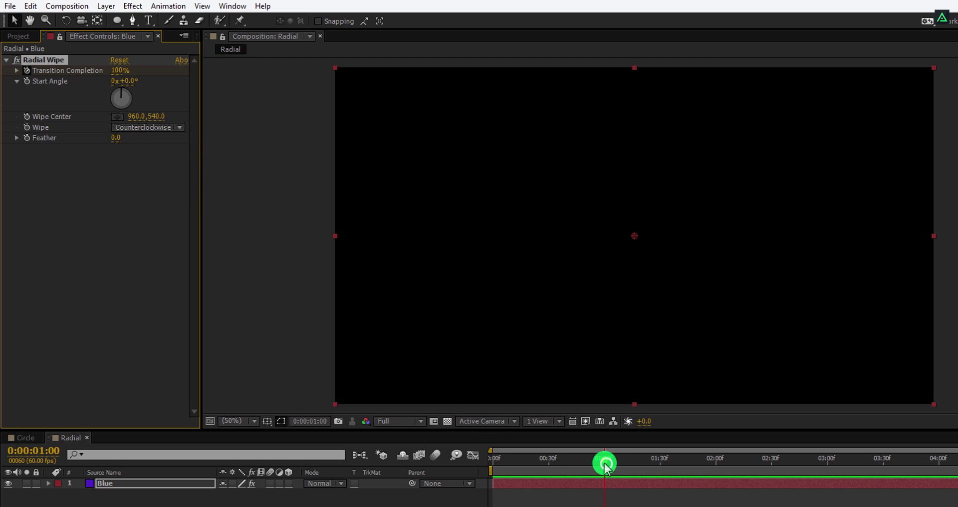
click(120, 70)
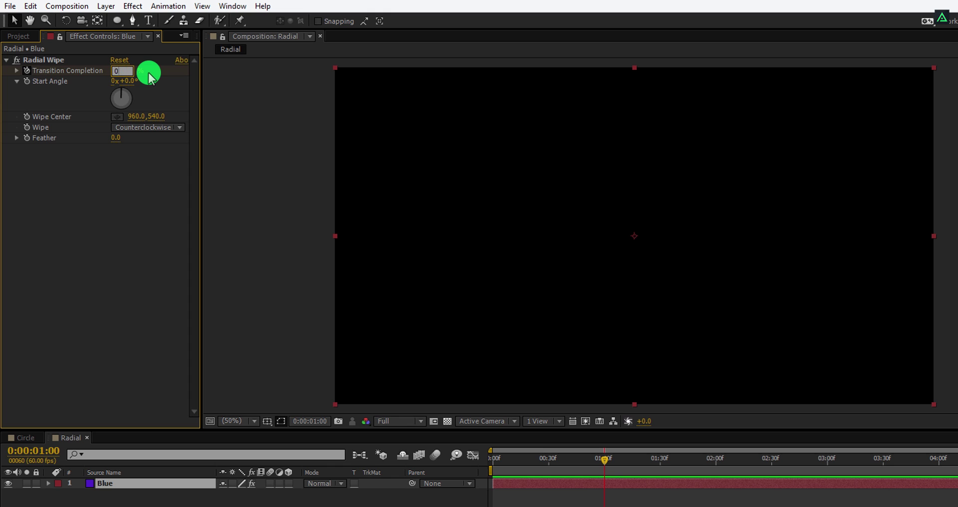
Set Transition Completion to 0% at 1 second and show its keyframes.
key(Return)
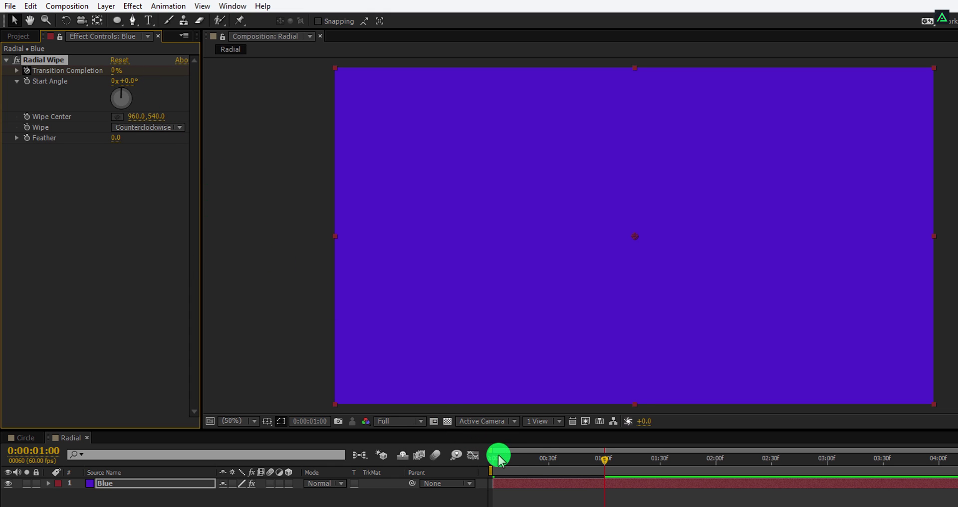
drag(499, 459, 574, 474)
key(u)
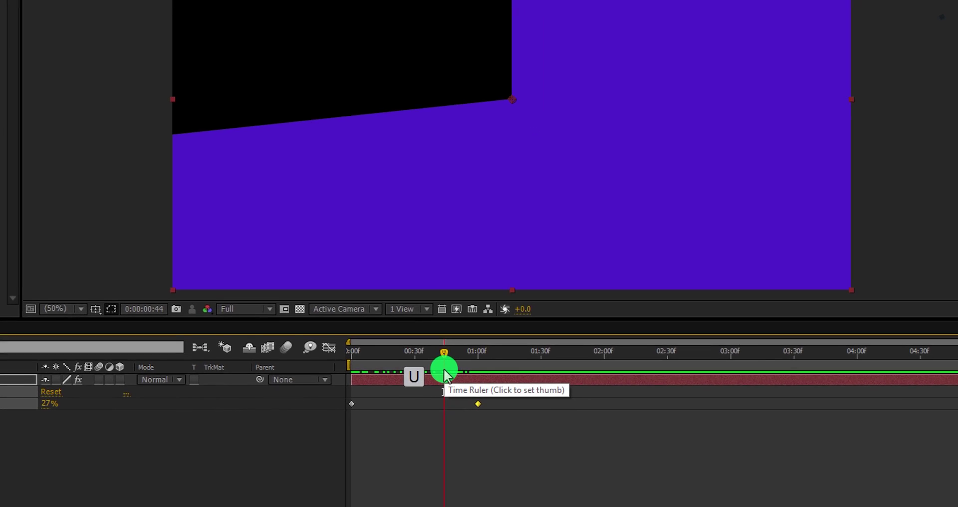
Apply Easy Ease to both keyframes and steepen the speed curve in the Graph Editor.
drag(501, 396, 353, 413)
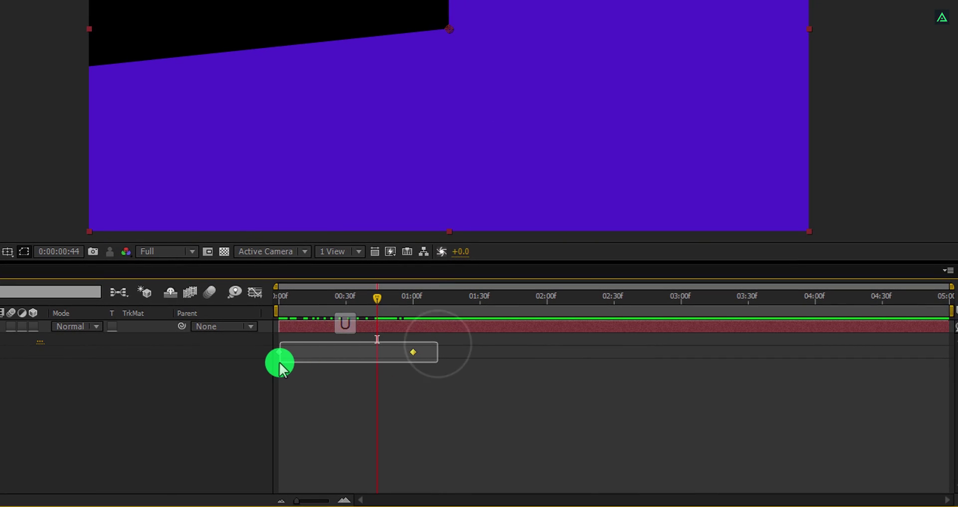
drag(279, 361, 278, 363)
right_click(279, 353)
mouse_move(316, 342)
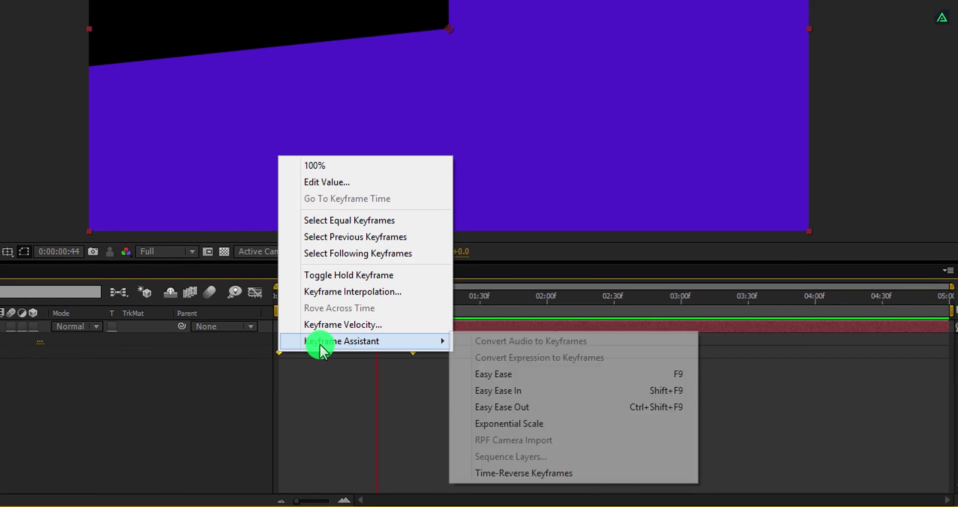
click(522, 374)
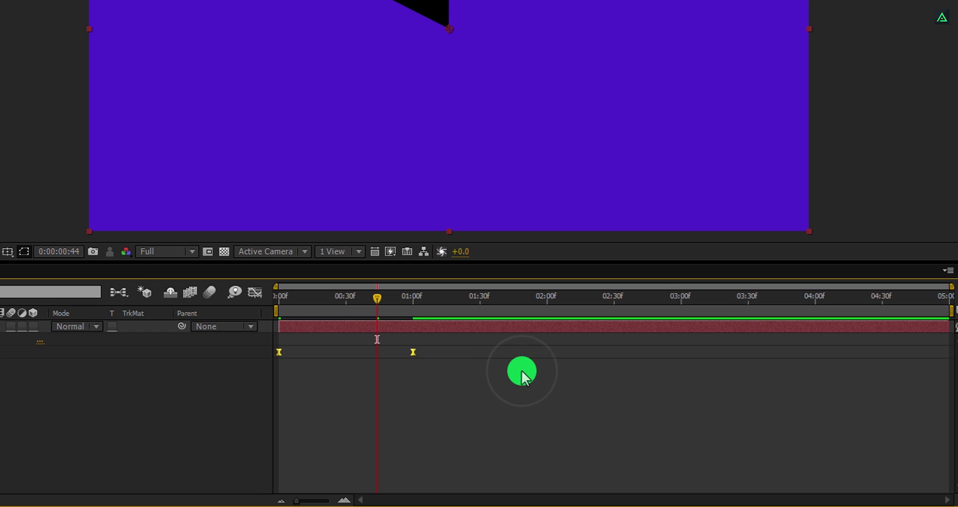
click(255, 298)
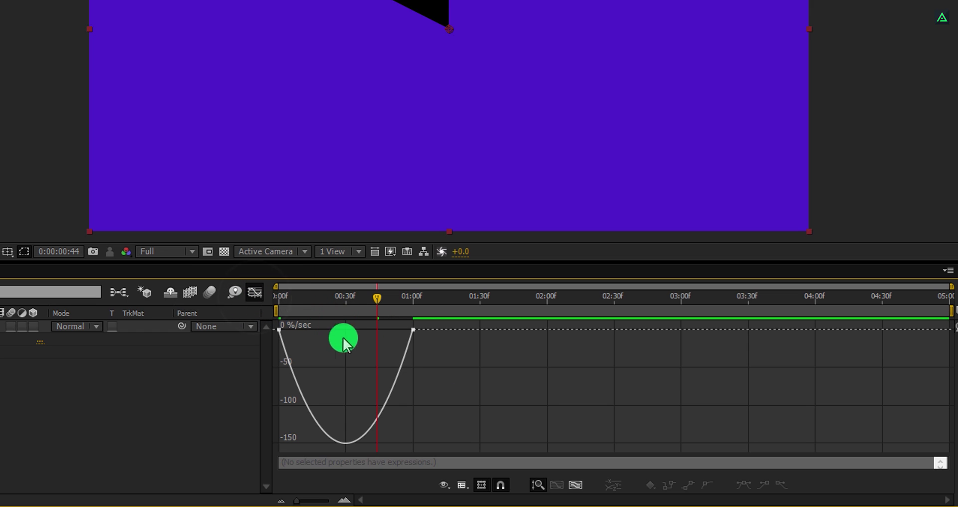
drag(435, 357, 334, 331)
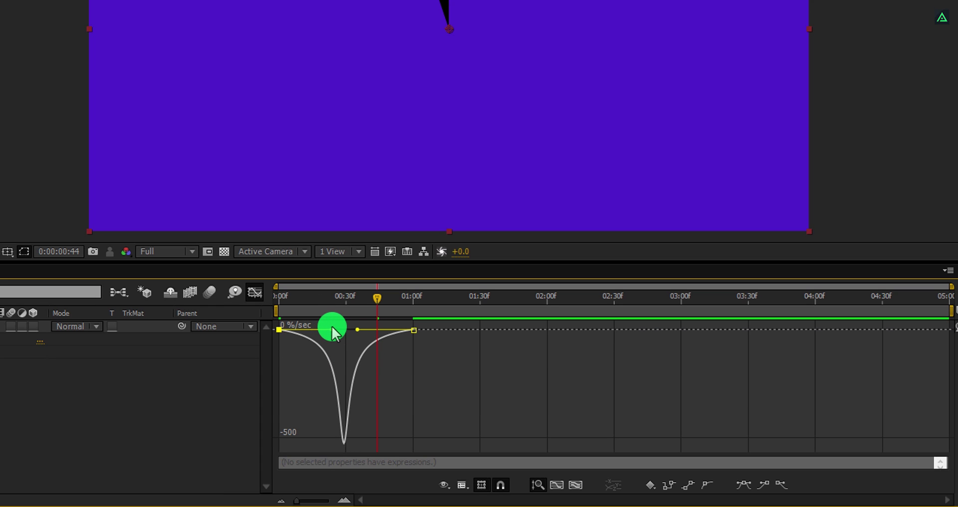
click(254, 292)
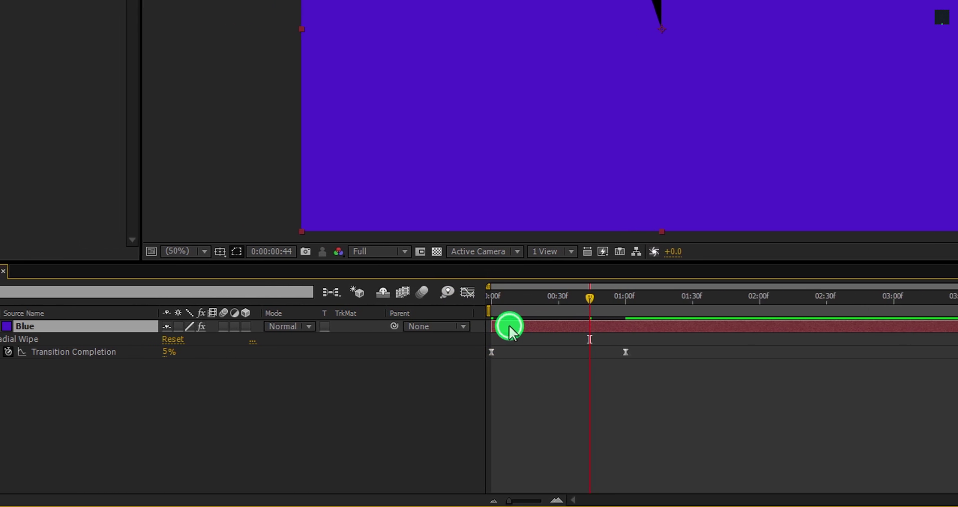
Duplicate the Blue layer twice, naming the copies Yellow and Pink.
key(ctrl+d)
key(Return)
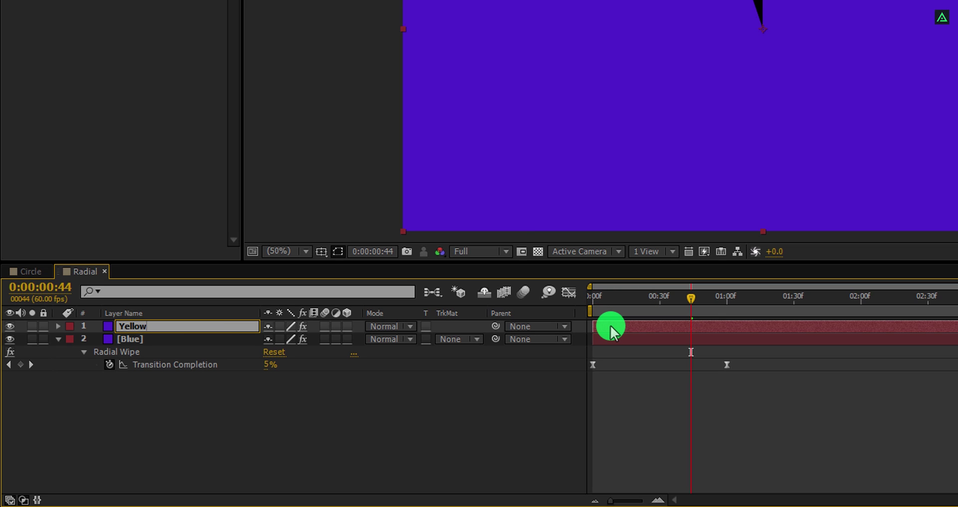
key(ctrl+d)
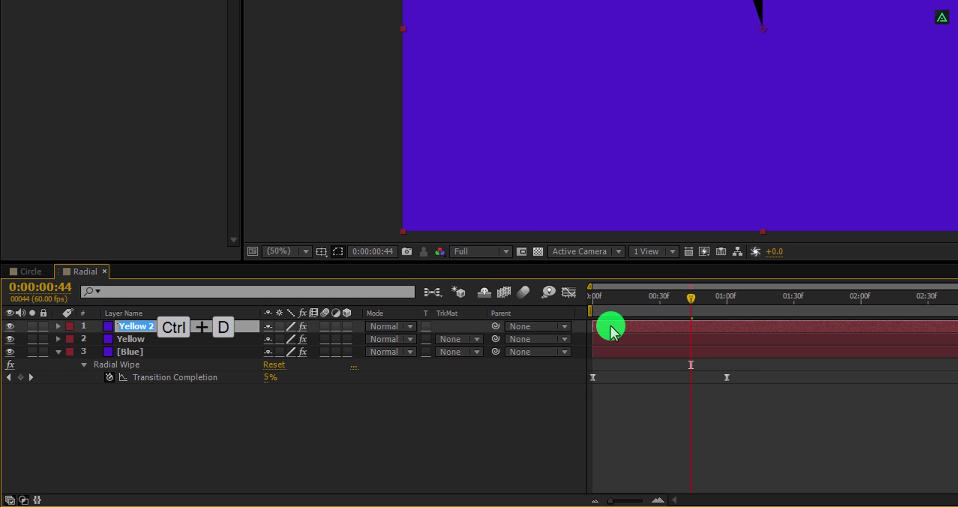
Stagger the Yellow and Pink layers to start at frames 10 and 20.
click(618, 298)
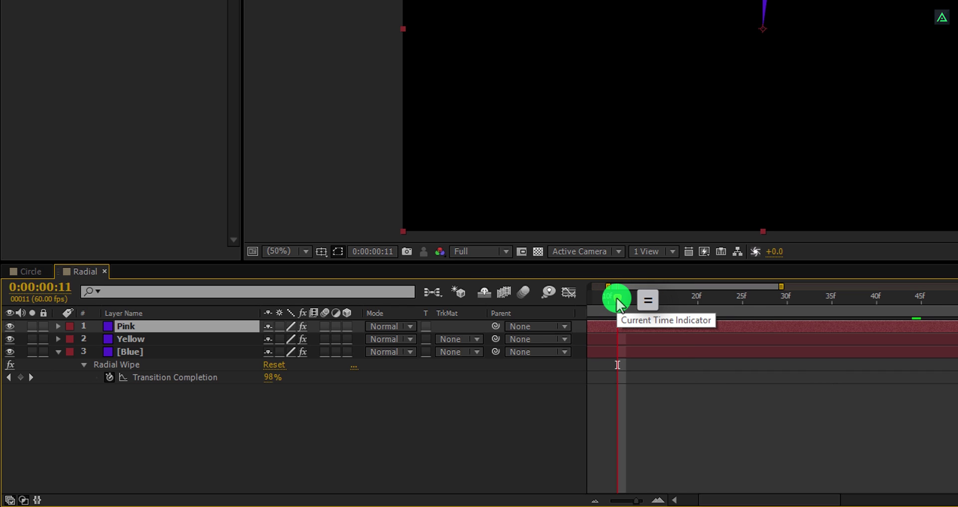
key(=)
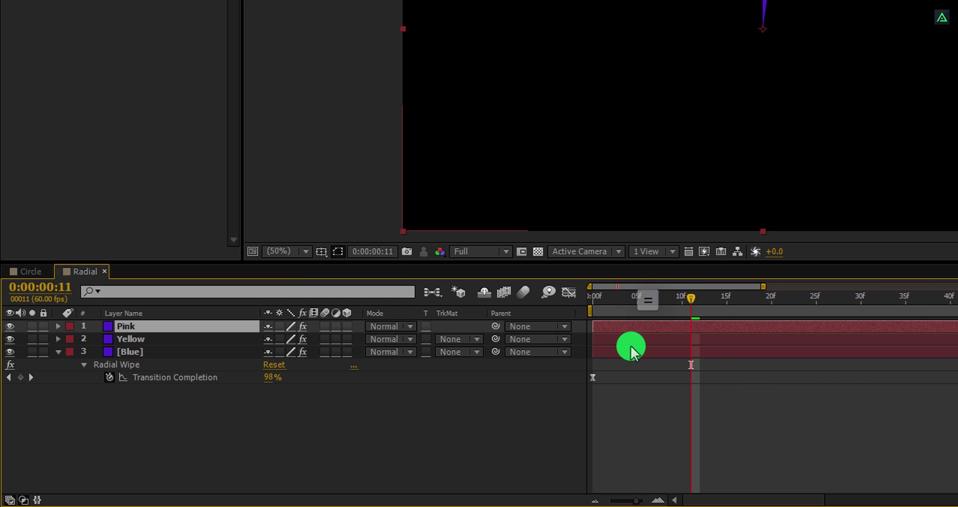
drag(616, 339, 695, 340)
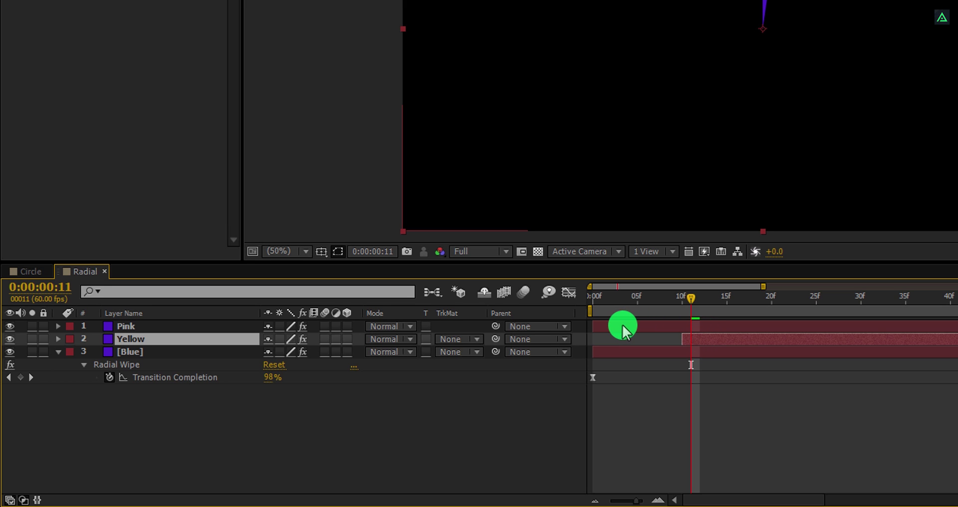
drag(623, 329, 780, 332)
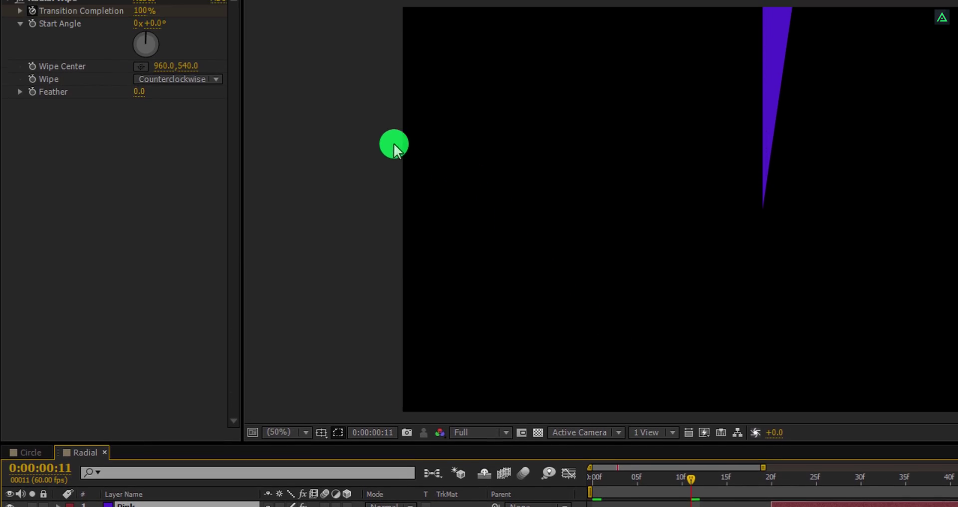
Recolour the Pink layer's solid to F3188C via Solid Settings.
click(128, 7)
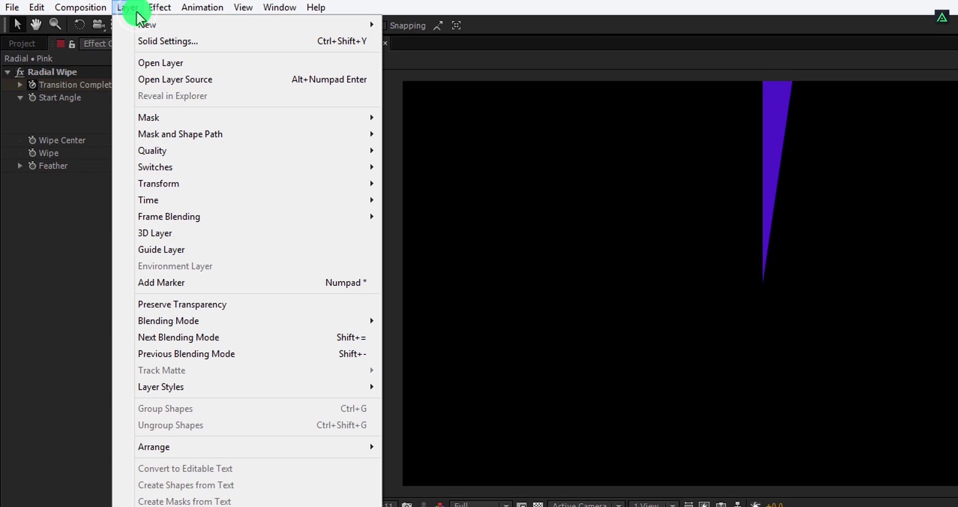
click(210, 40)
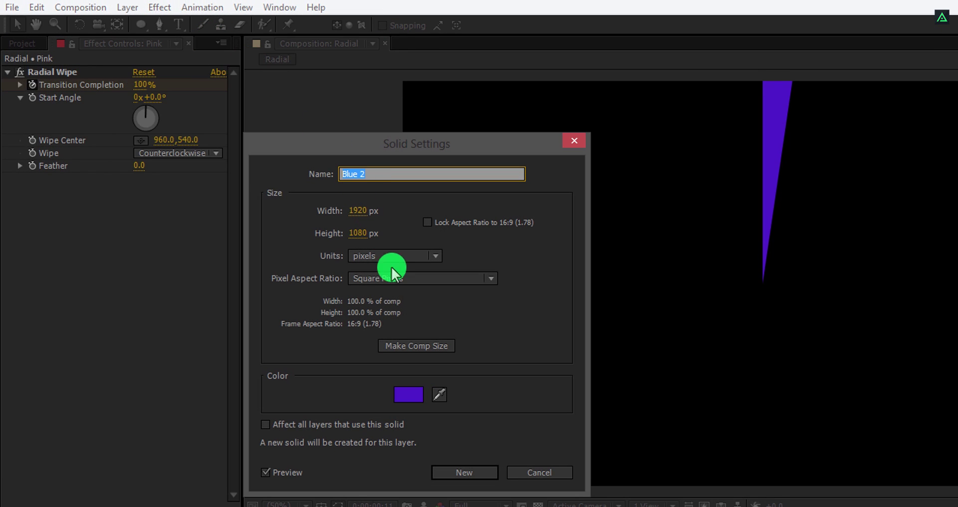
click(408, 398)
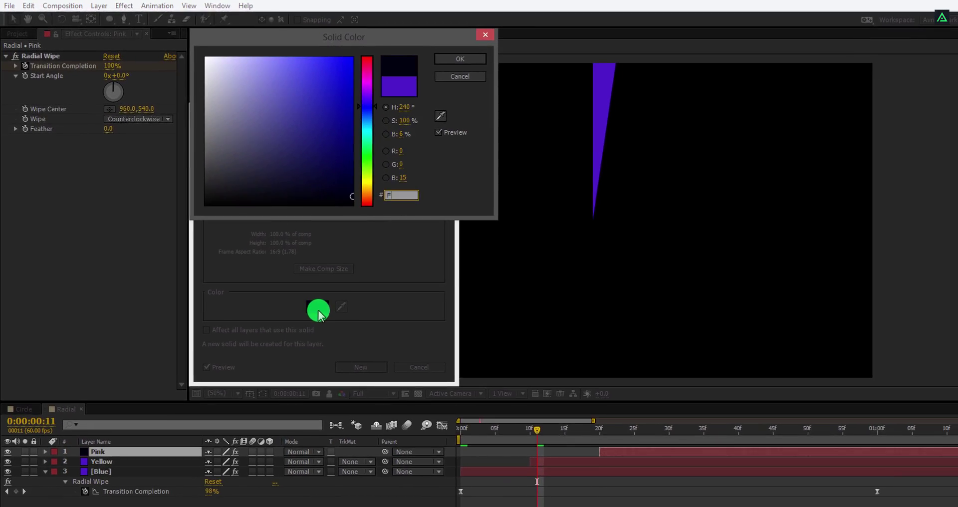
text(F318)
text(8C)
click(424, 55)
click(333, 339)
Recolour the Yellow layer's solid yellow, then scrub to review the three staggered wipes.
click(180, 425)
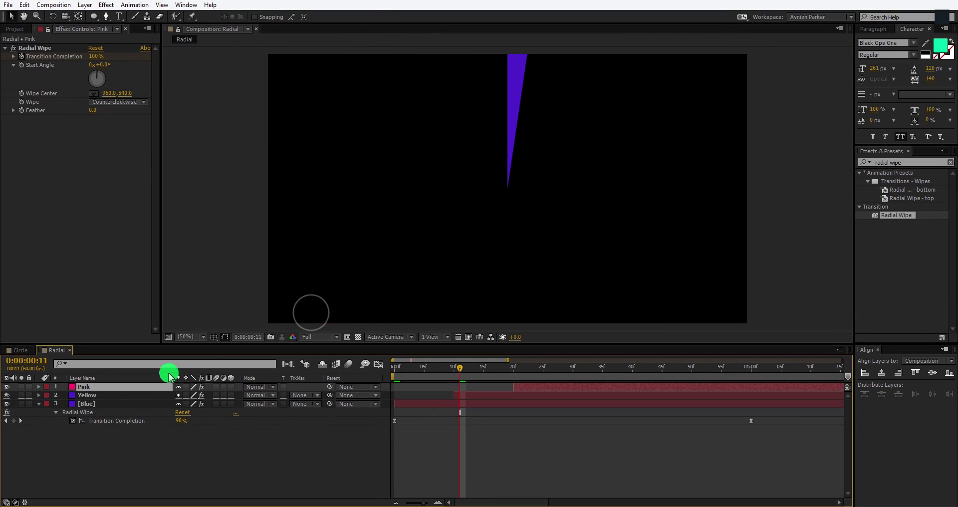
click(91, 5)
click(140, 25)
click(269, 262)
text(4D1C)
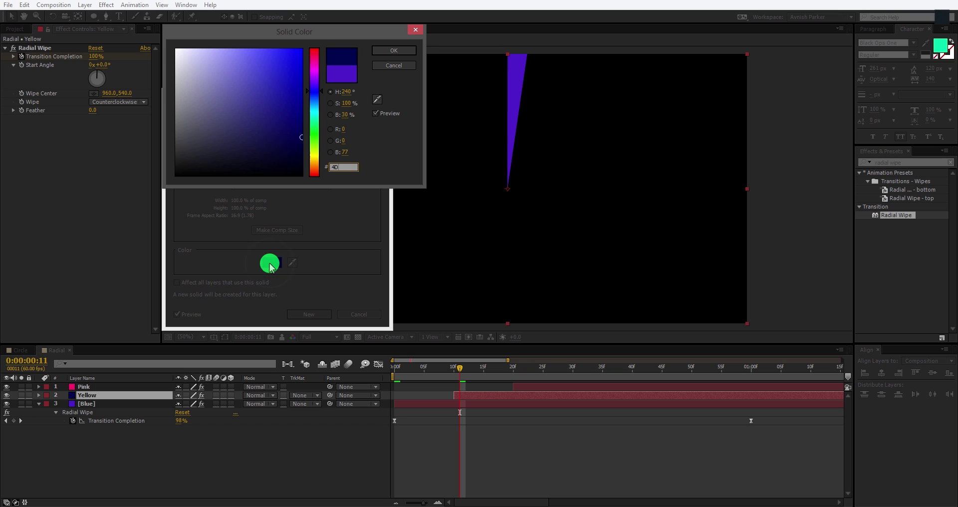
key(BackSpace)
key(BackSpace)
key(BackSpace)
text(FFCC)
key(Return)
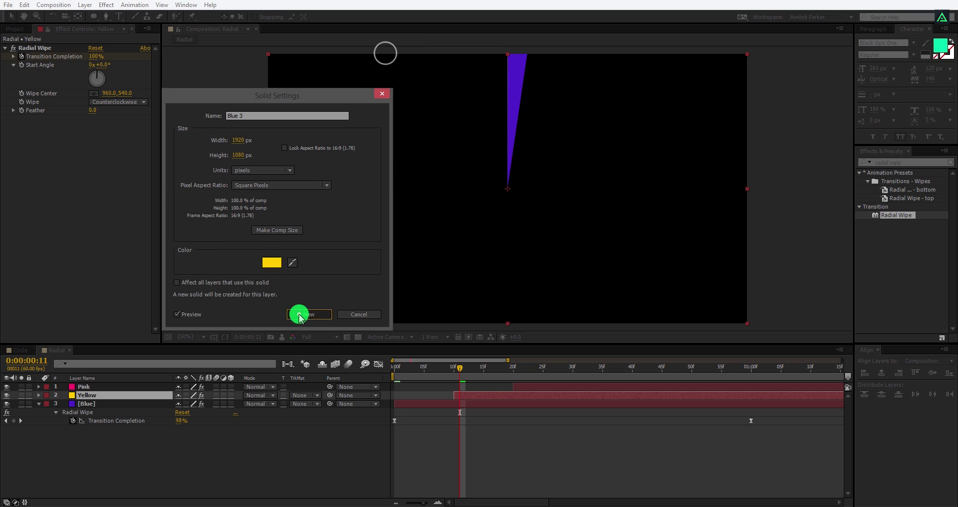
click(300, 315)
drag(406, 369, 742, 381)
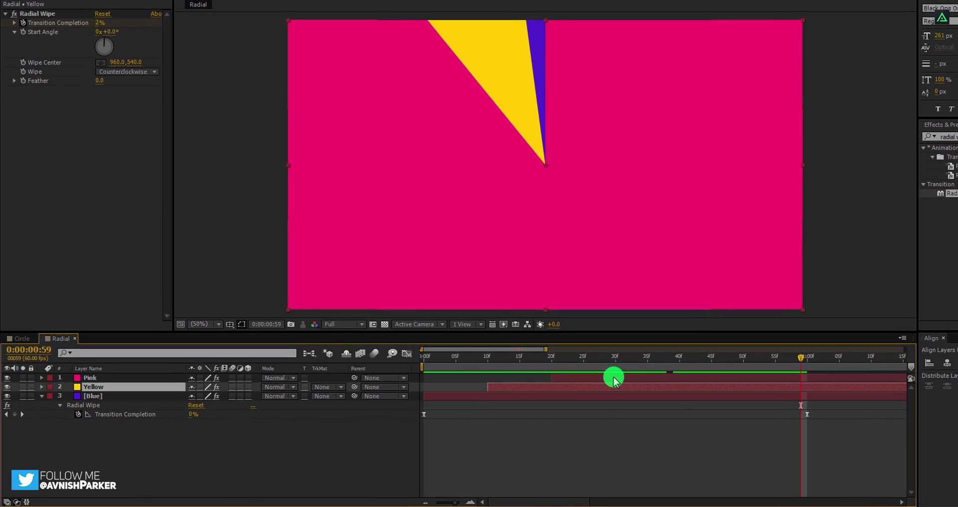
Duplicate the Pink layer as a Mask layer starting at frame 59.
click(614, 379)
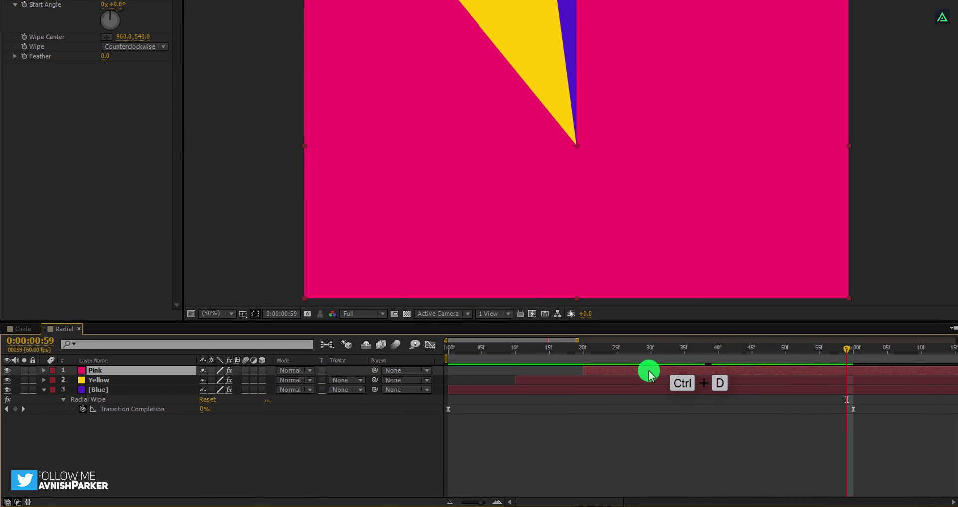
key(ctrl+d)
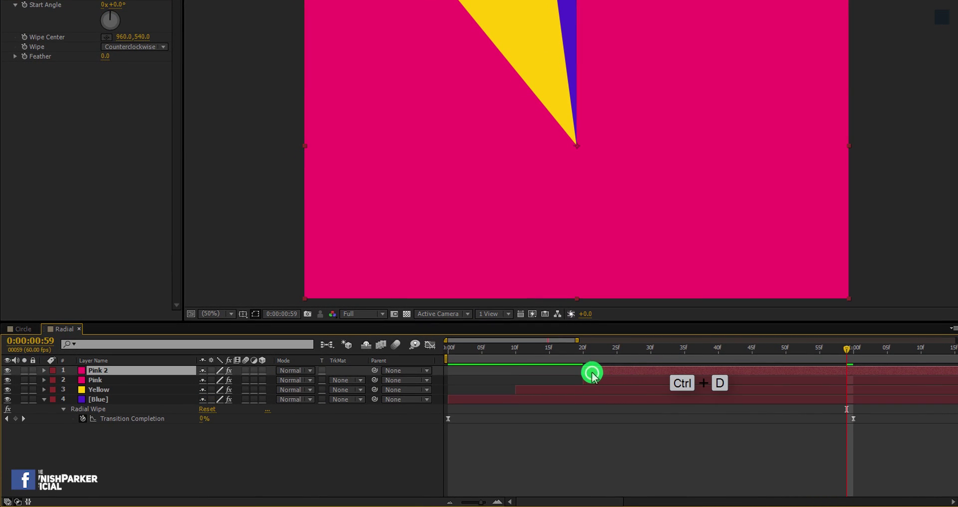
drag(592, 377, 857, 378)
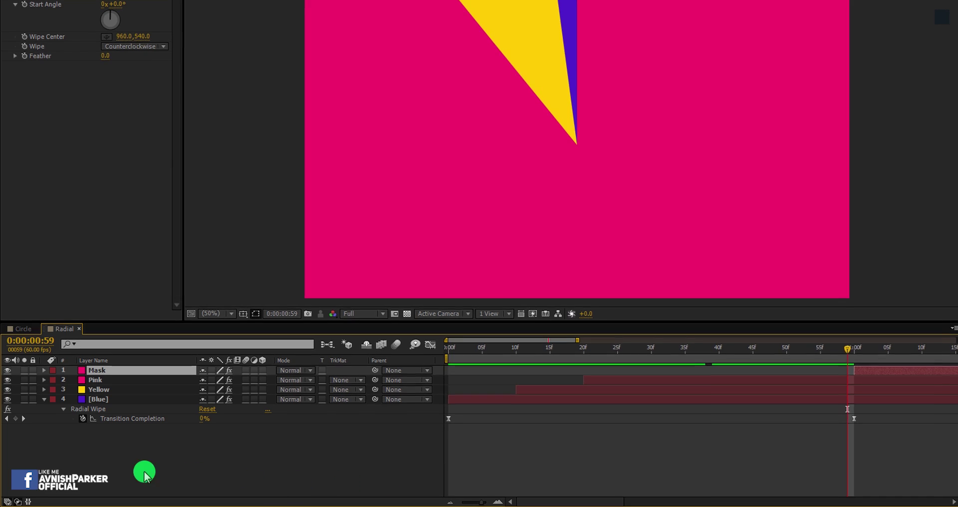
Precompose the Pink, Yellow and Blue layers as Radial_Shape, using Mask as Alpha Inverted Matte.
drag(85, 442, 88, 382)
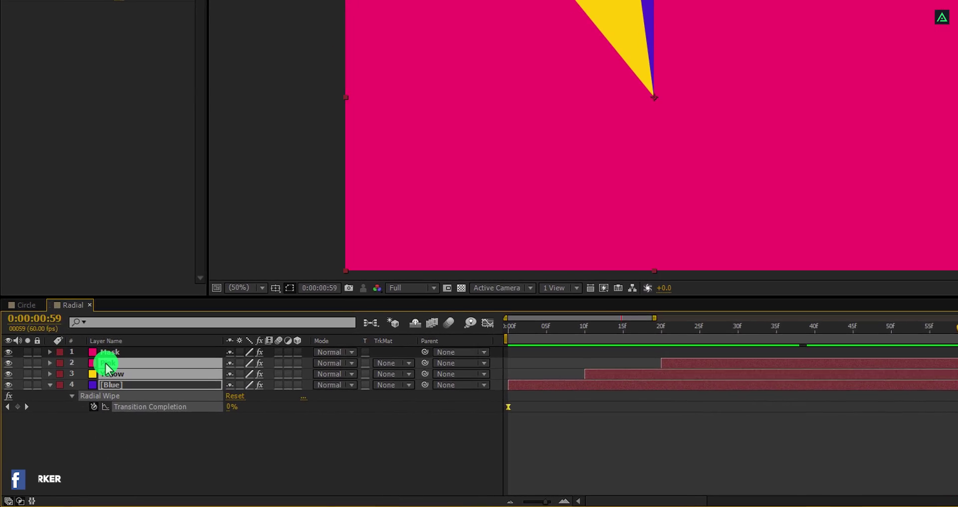
right_click(106, 367)
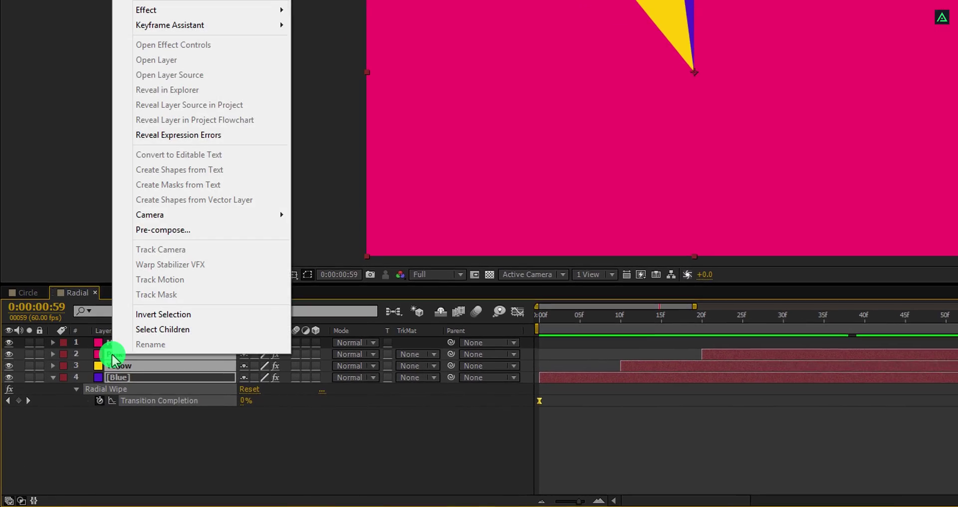
click(185, 250)
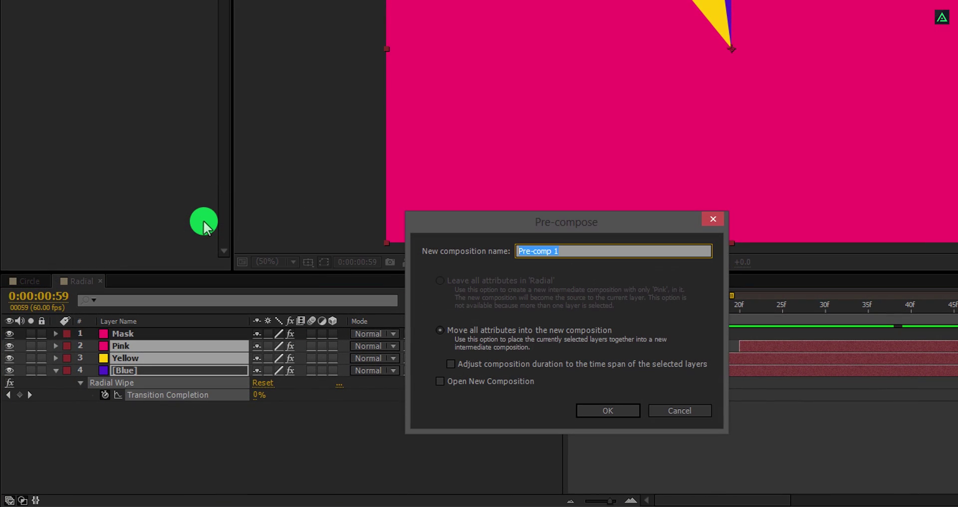
text(Radial_Shape)
key(Return)
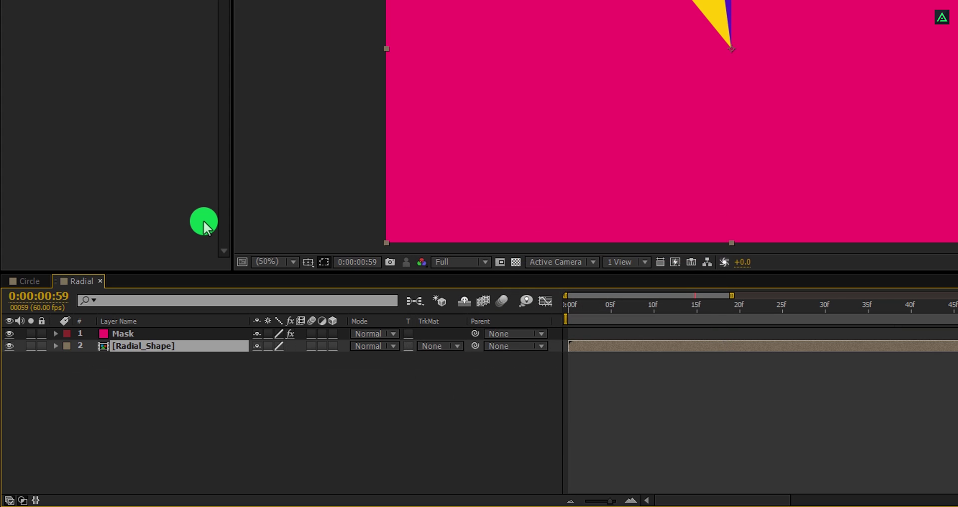
click(411, 352)
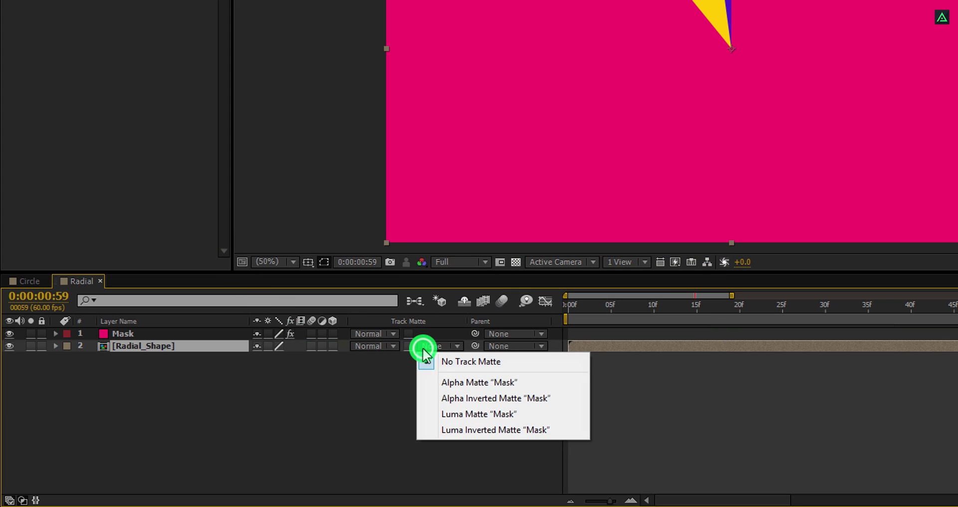
click(446, 395)
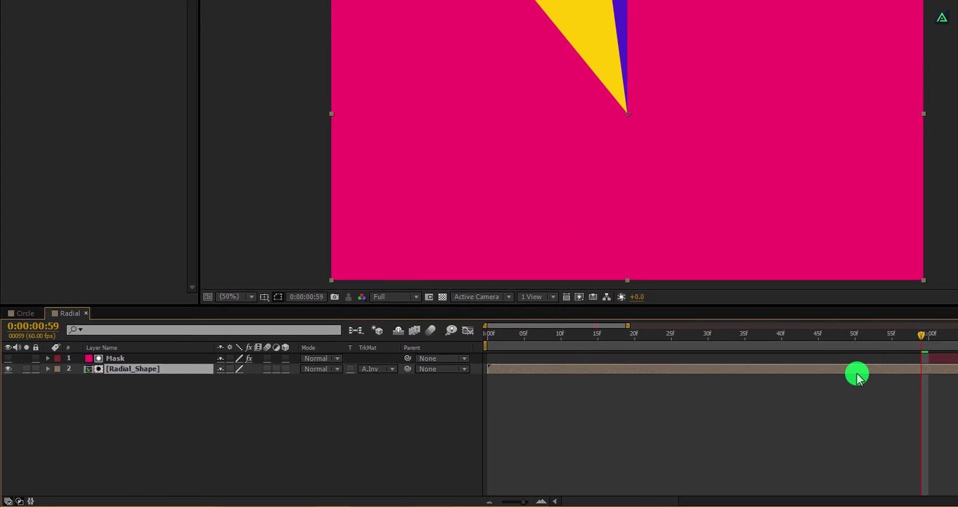
End the work area at 2:01 and RAM-preview the matted radial animation.
key(minus)
key(minus)
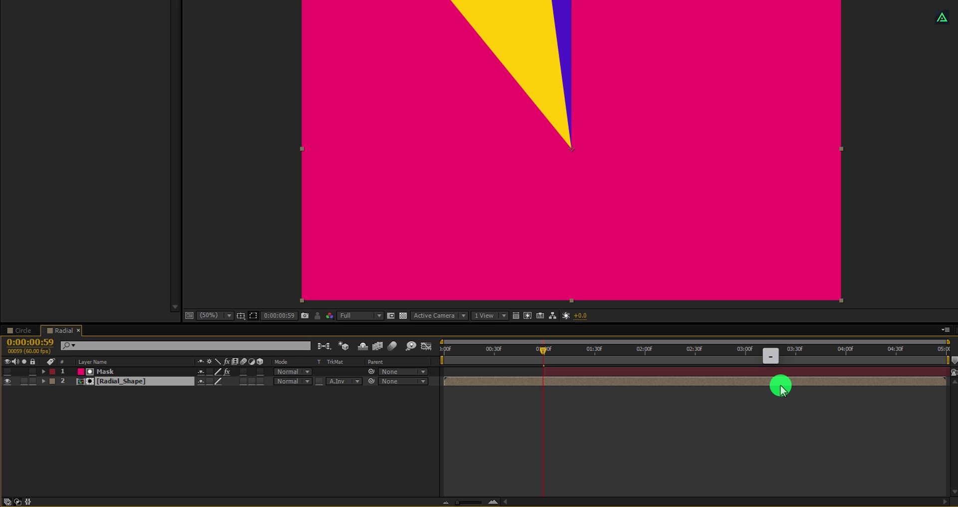
key(KP_0)
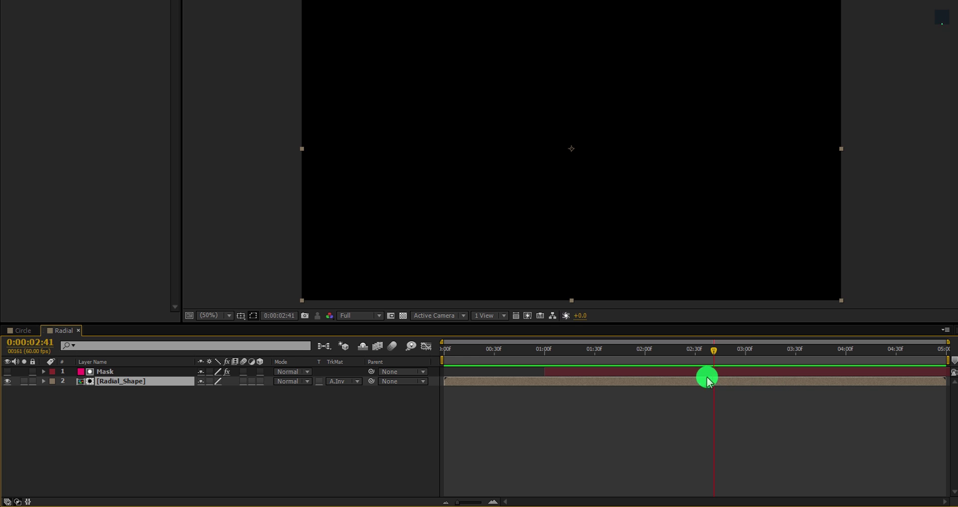
drag(670, 356, 647, 358)
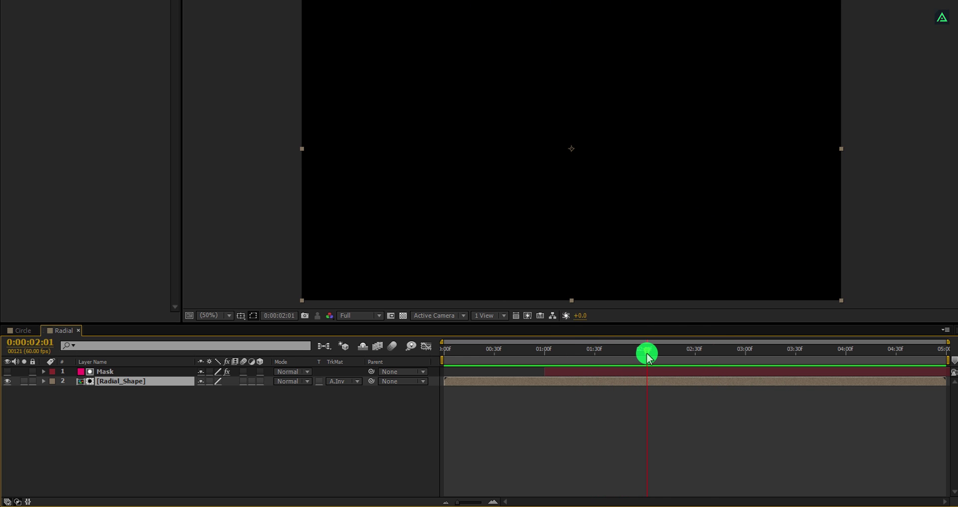
key(n)
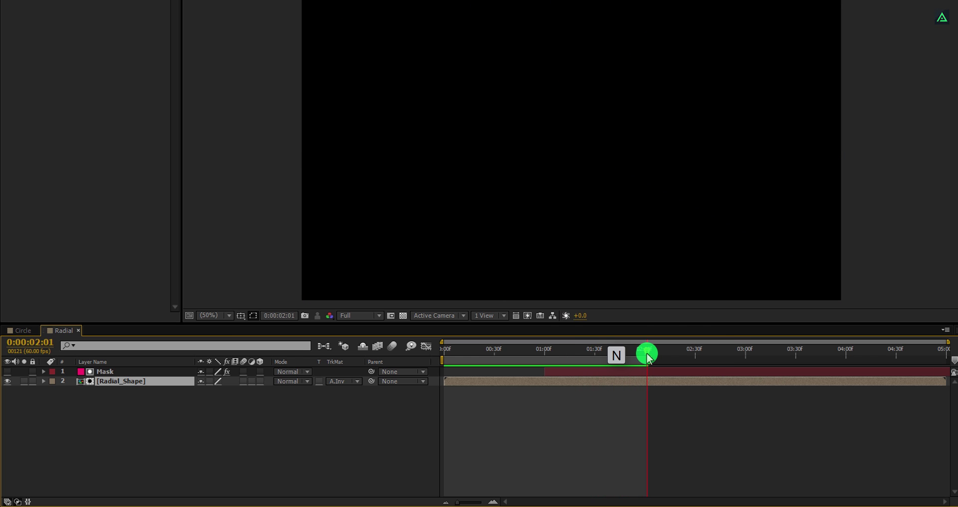
key(KP_0)
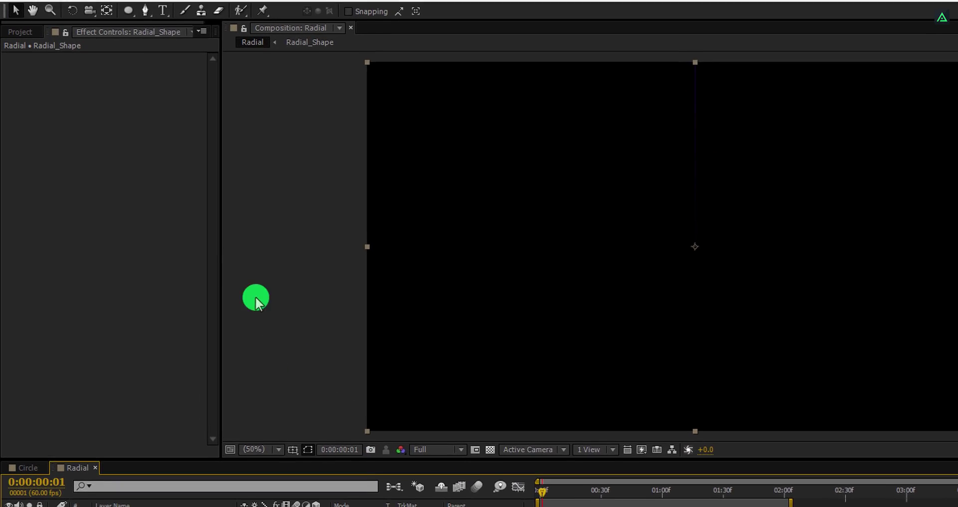
Create the Slide composition and drag the yellow Blue 3 solid from Solids into its timeline.
click(24, 46)
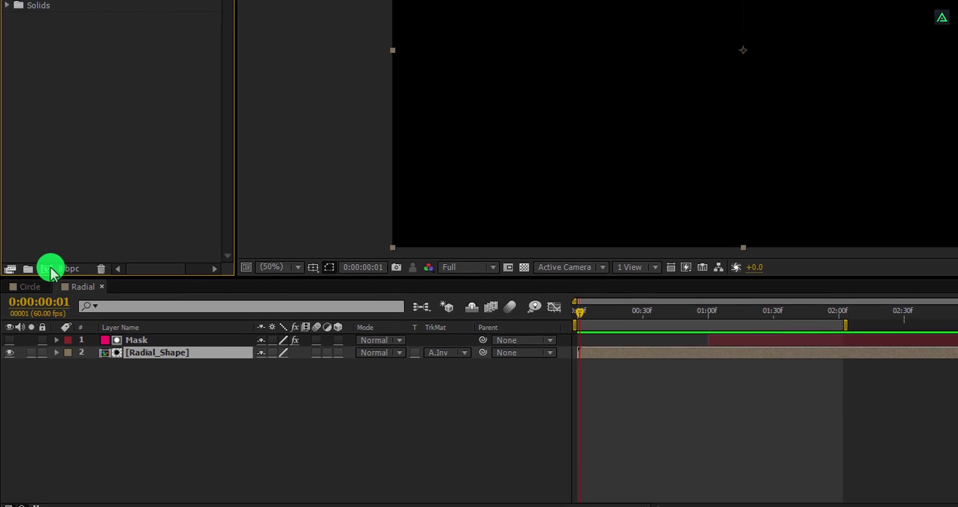
click(48, 269)
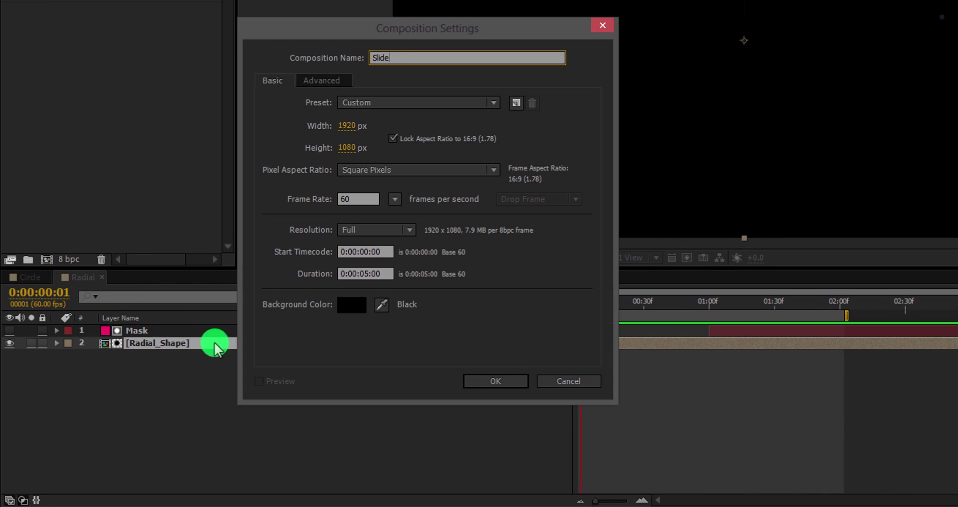
click(477, 382)
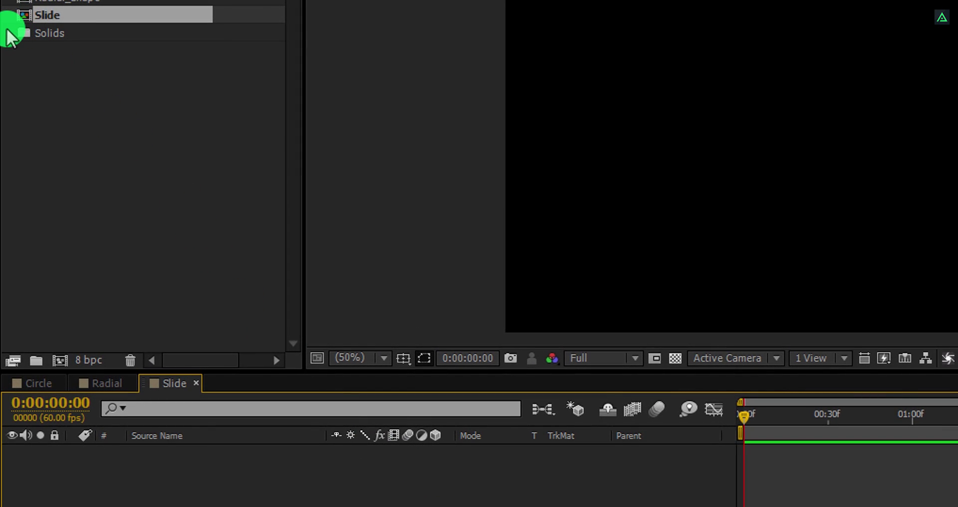
click(8, 31)
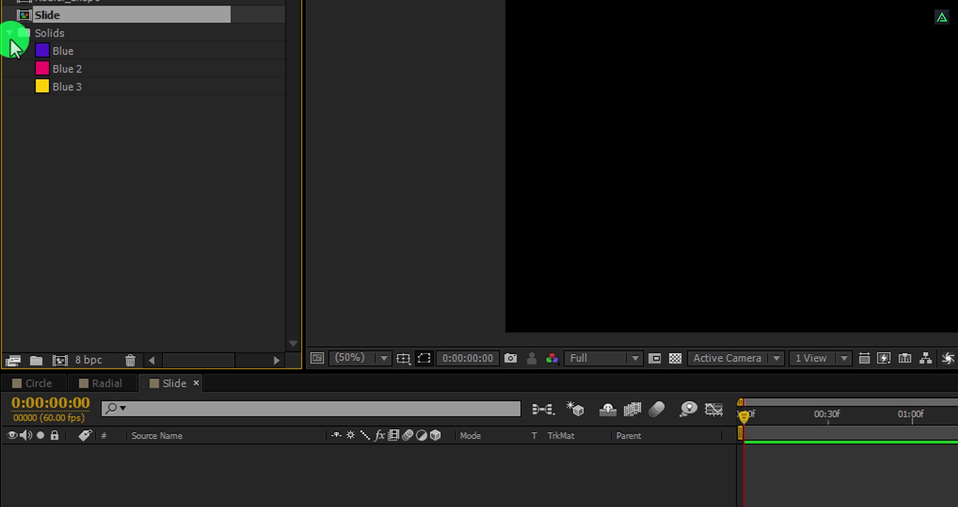
drag(52, 85, 167, 464)
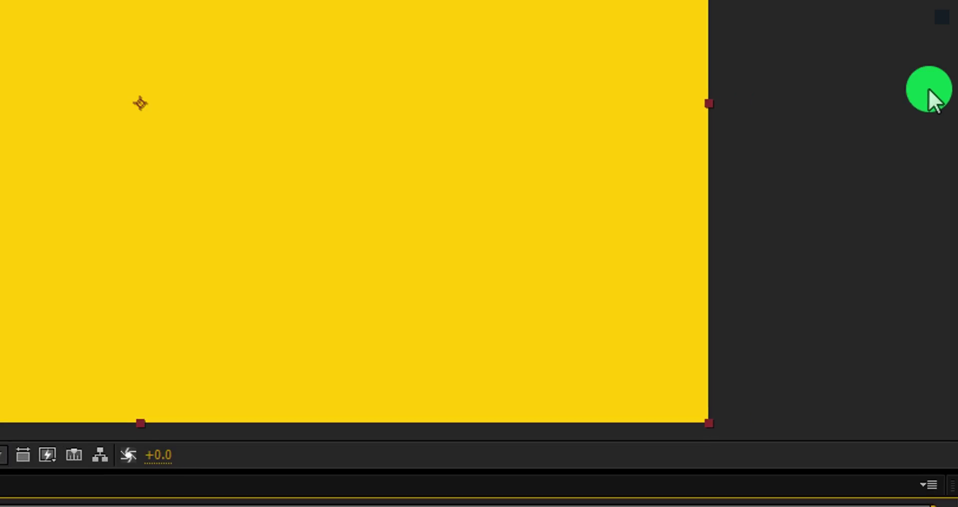
Apply Linear Wipe to the Yellow solid at a 324° angle, with Transition Completion fully hiding it.
click(840, 46)
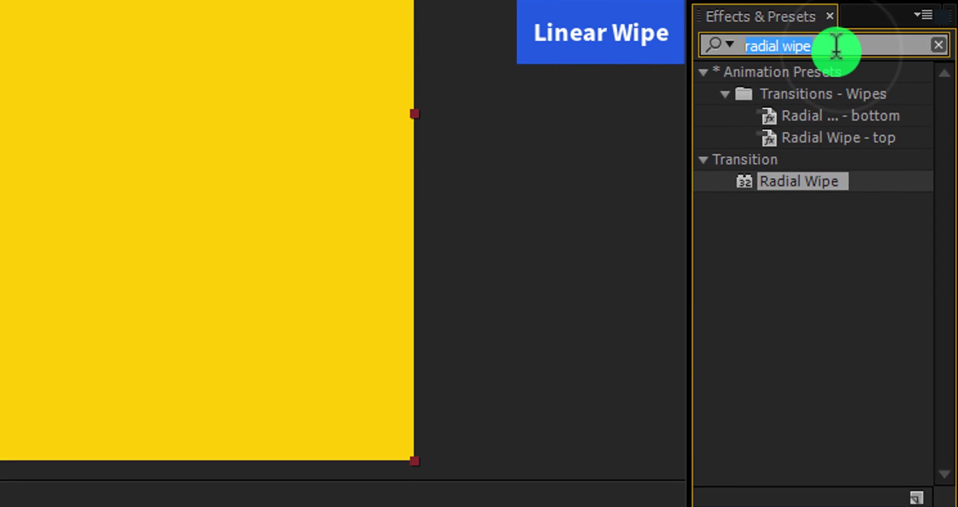
text(linea)
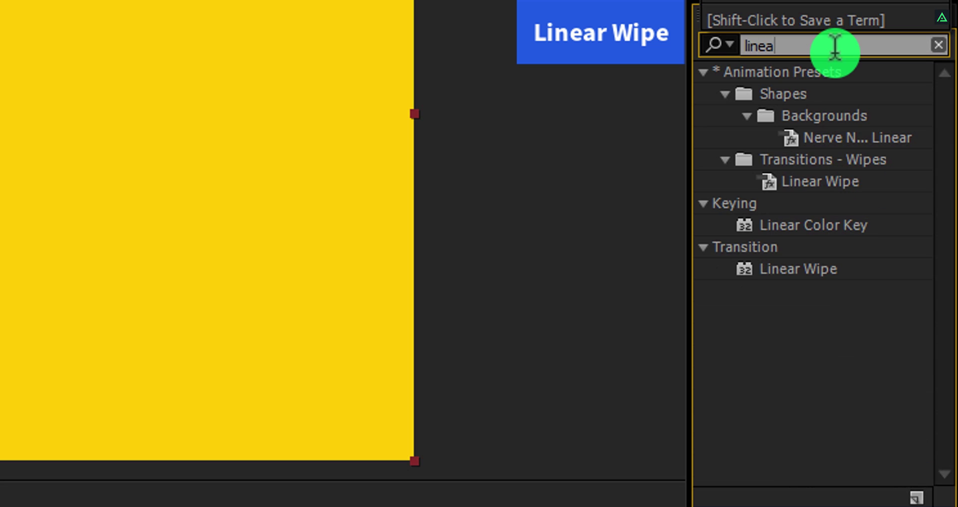
text(r w)
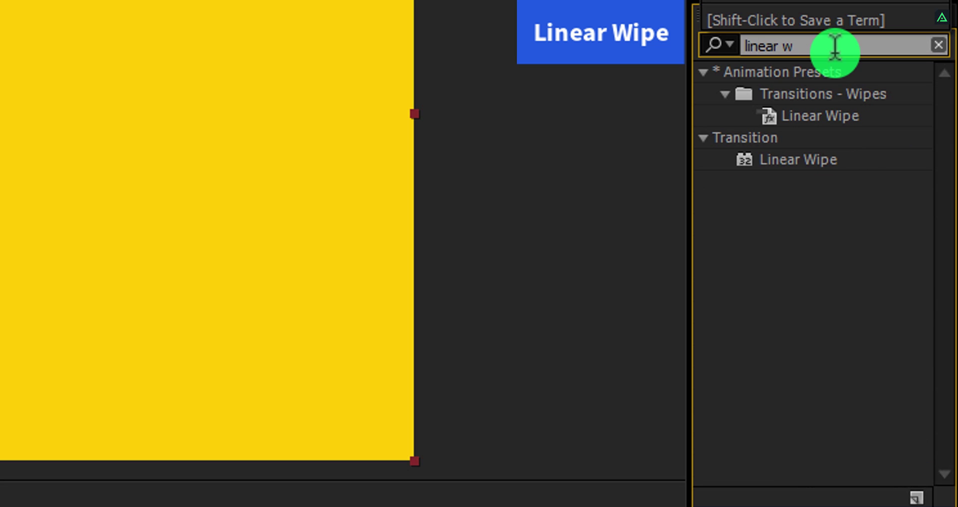
double_click(790, 161)
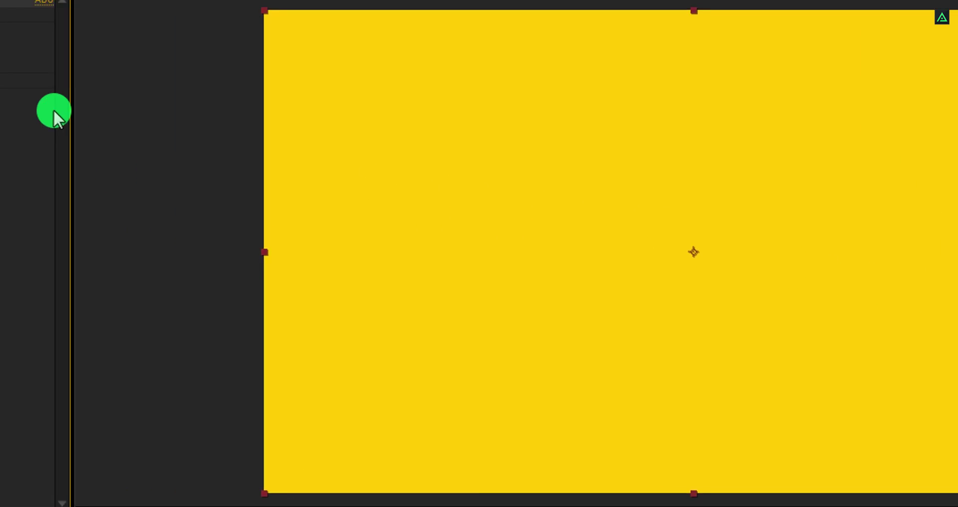
drag(152, 51, 277, 50)
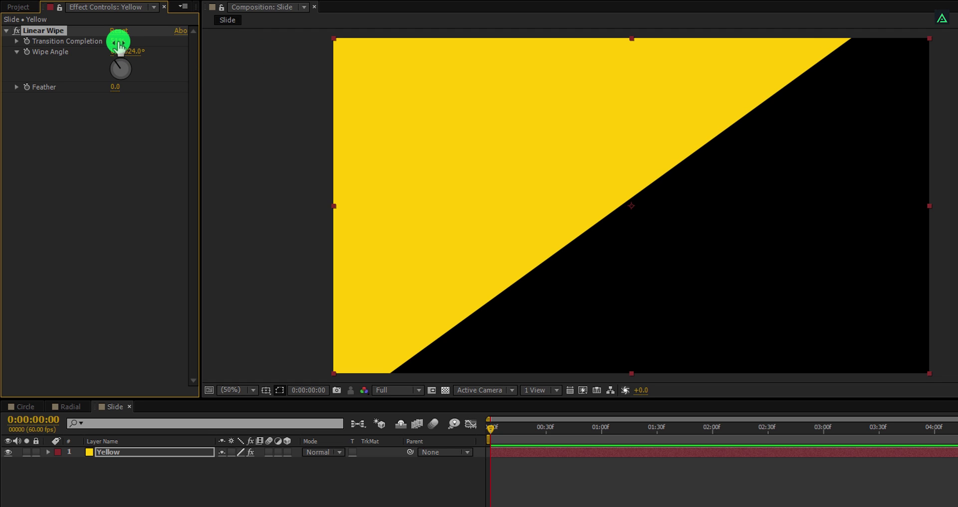
drag(118, 45, 169, 48)
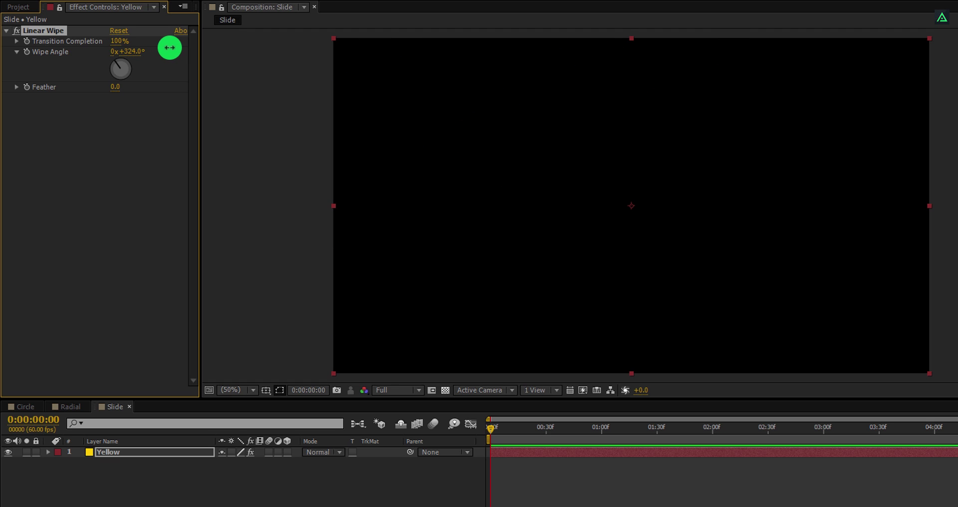
Keyframe the Yellow wipe's Transition Completion at 100% on frame 0 and 0% at one second.
click(491, 428)
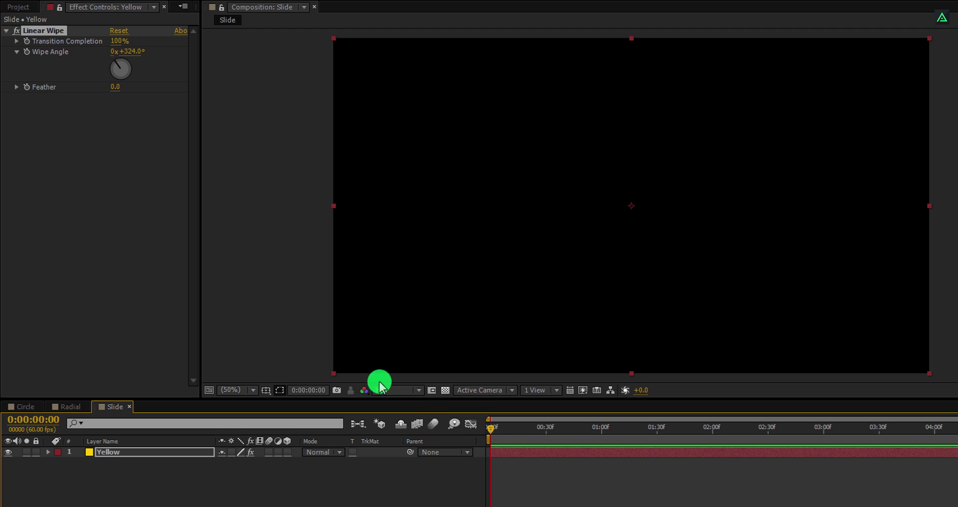
click(28, 43)
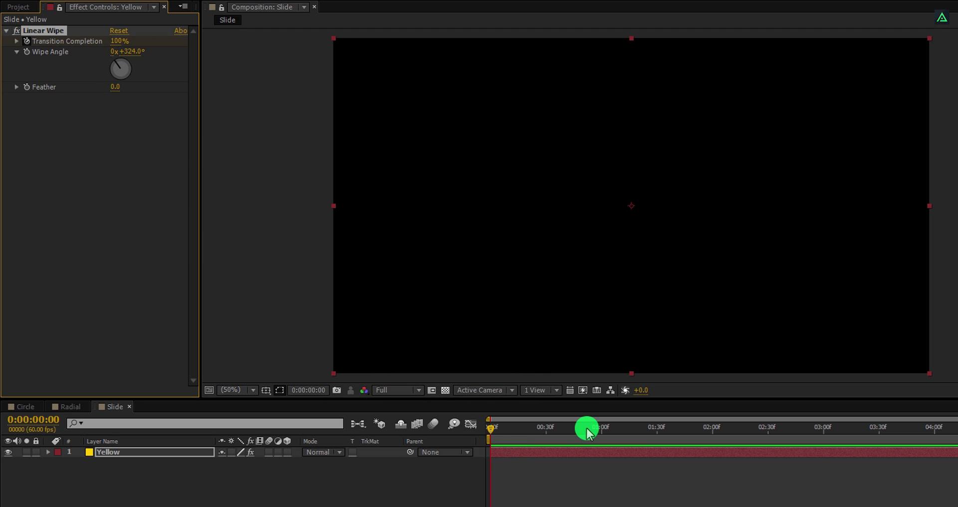
click(601, 432)
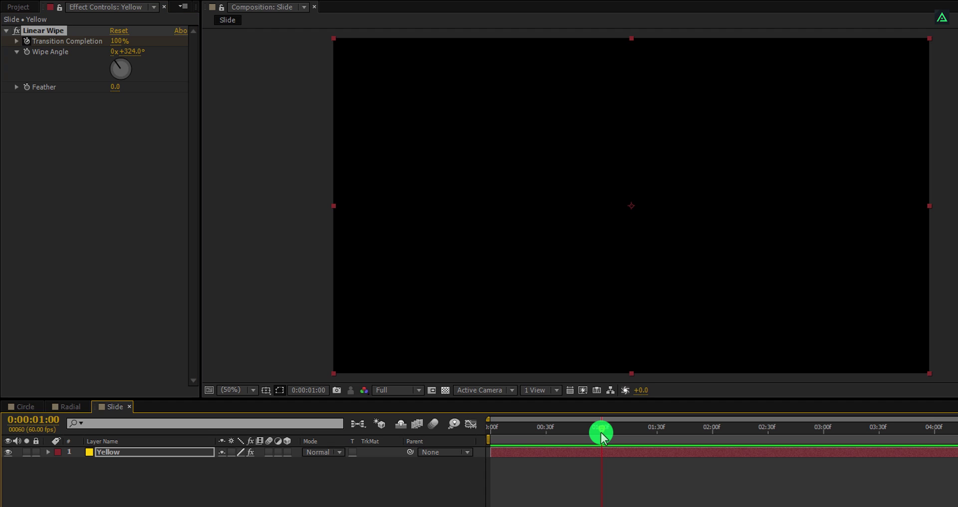
click(119, 42)
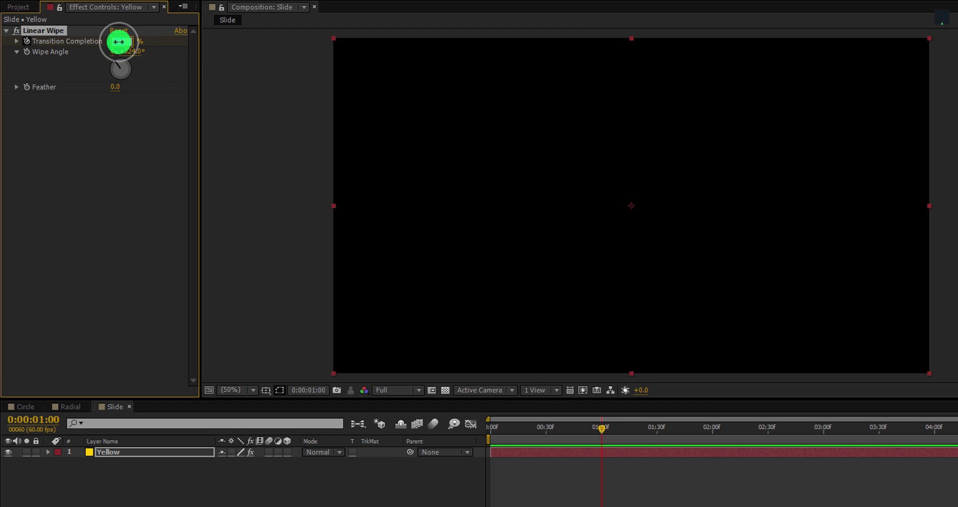
text(0)
key(Return)
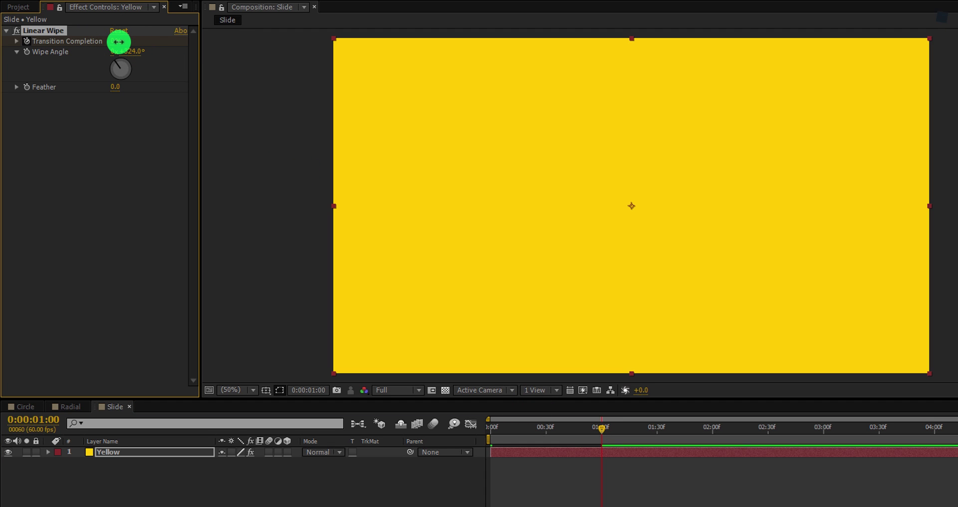
drag(514, 427, 564, 447)
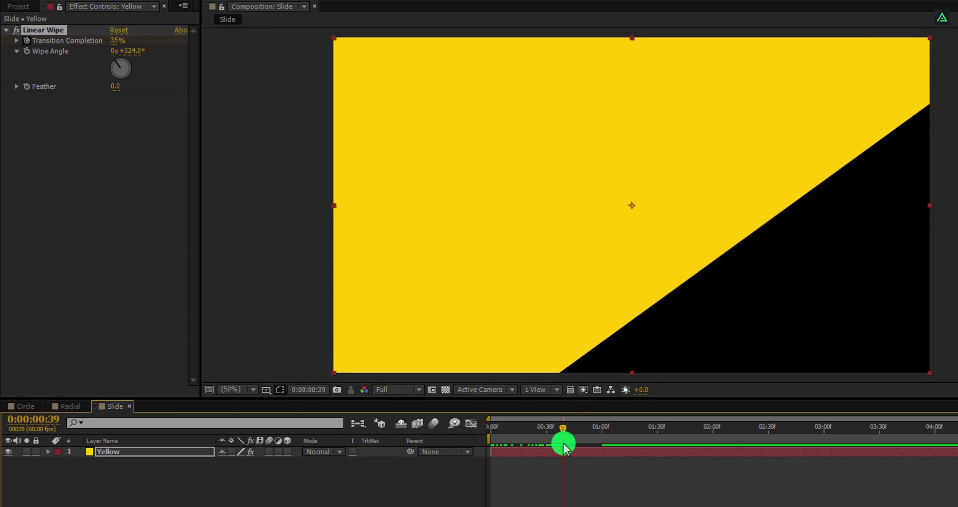
Apply Easy Ease to both keyframes and steepen the speed curve in the Graph Editor.
key(u)
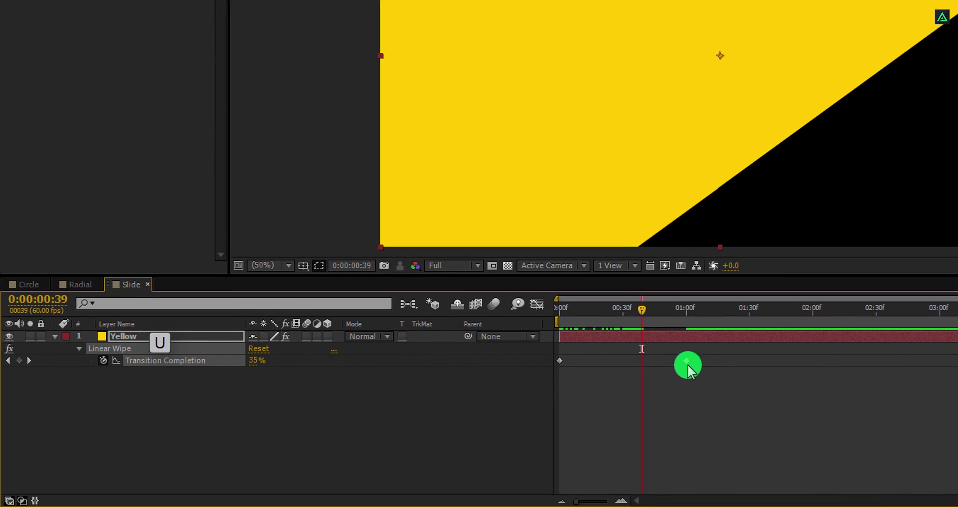
drag(699, 348, 544, 369)
right_click(558, 364)
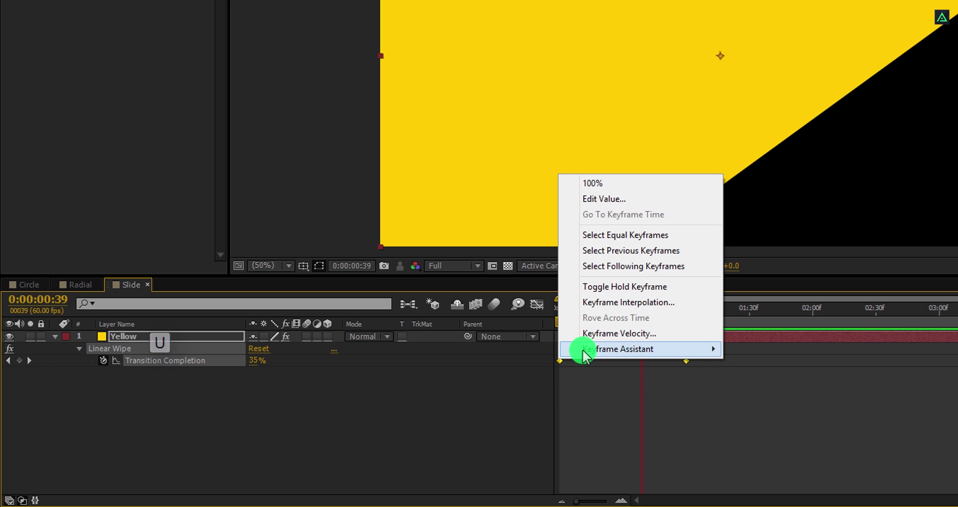
mouse_move(617, 347)
click(803, 382)
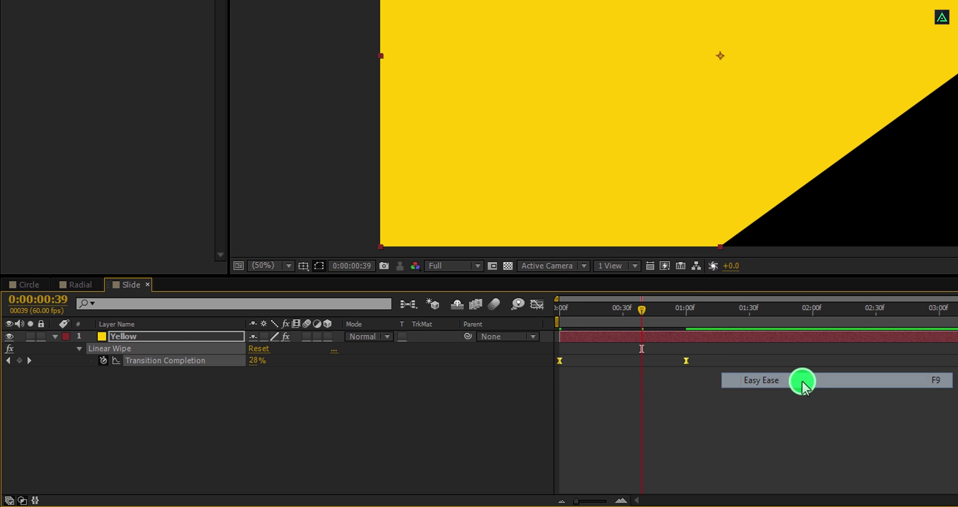
click(537, 305)
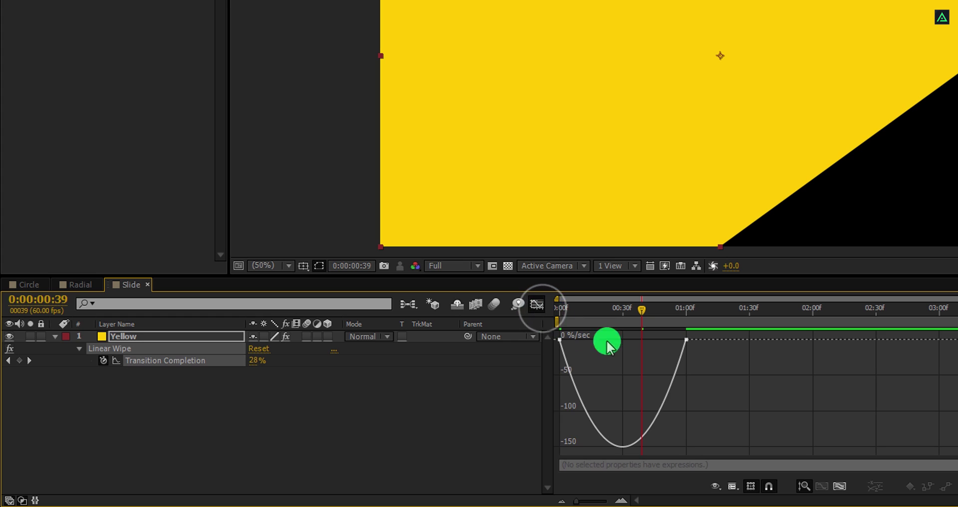
drag(664, 341, 605, 338)
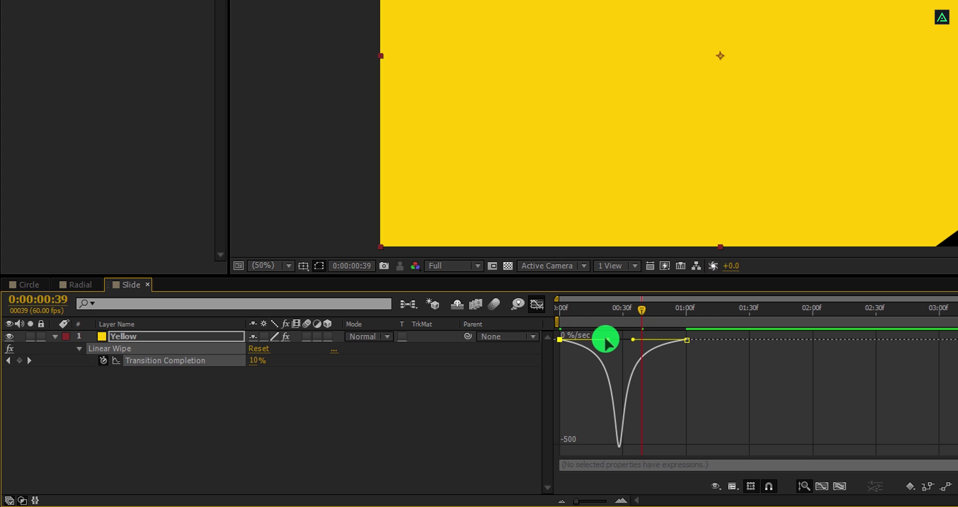
click(534, 305)
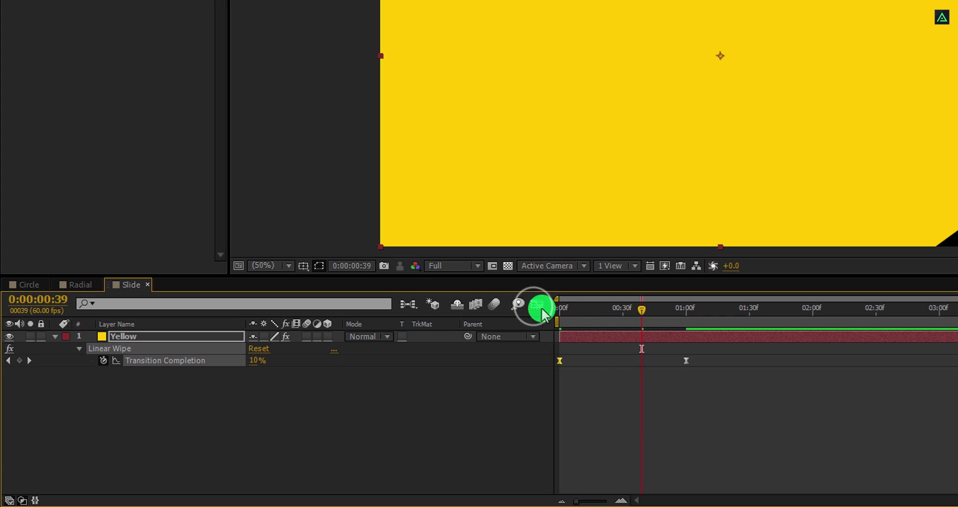
click(563, 308)
drag(564, 319, 614, 334)
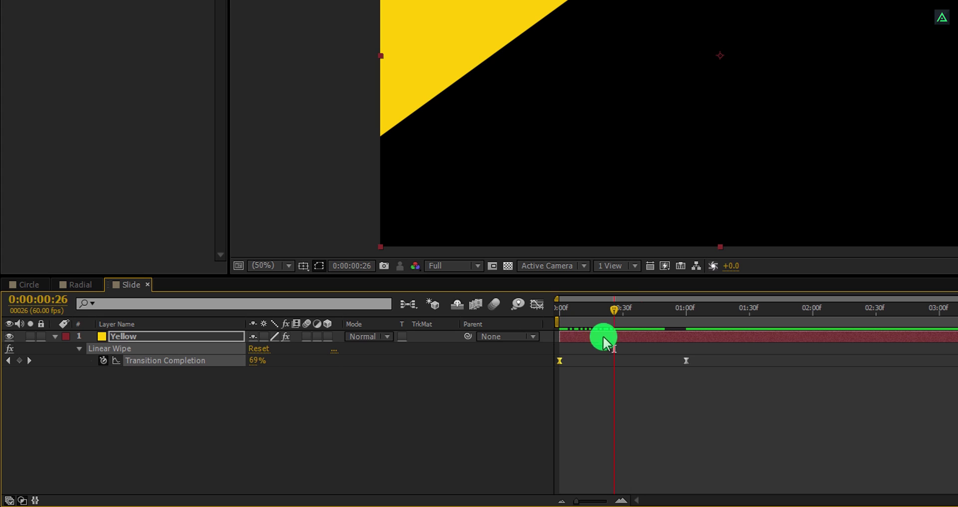
Duplicate the Yellow layer and rename the copy 'Blue'.
click(199, 337)
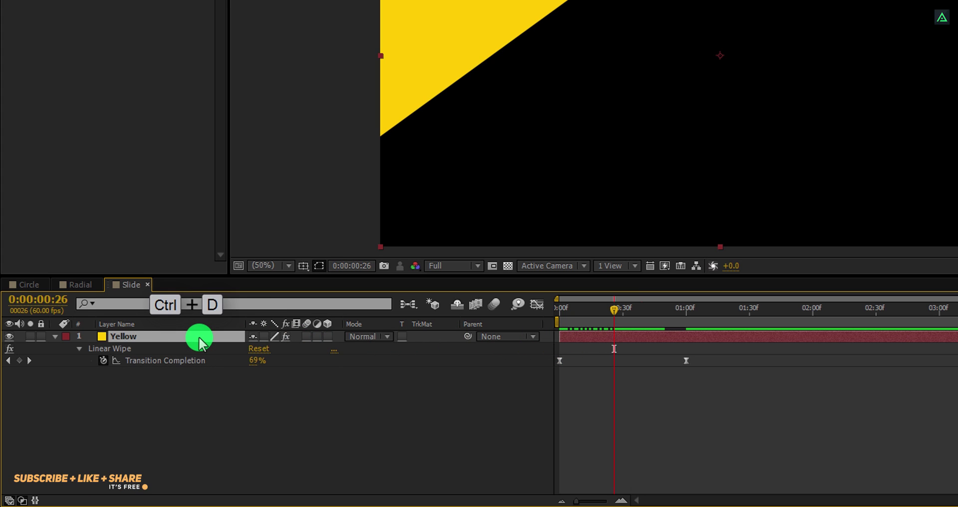
key(ctrl+d)
key(Return)
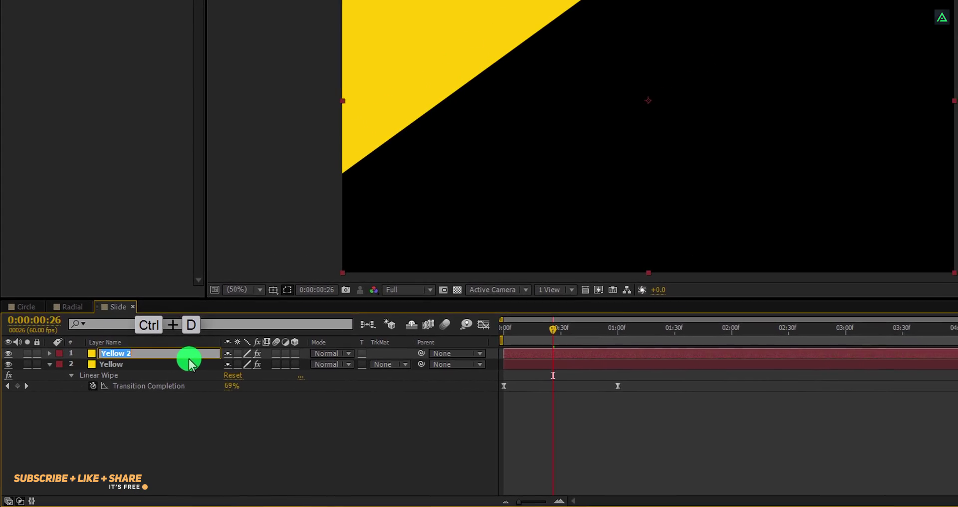
text(Blue)
key(Return)
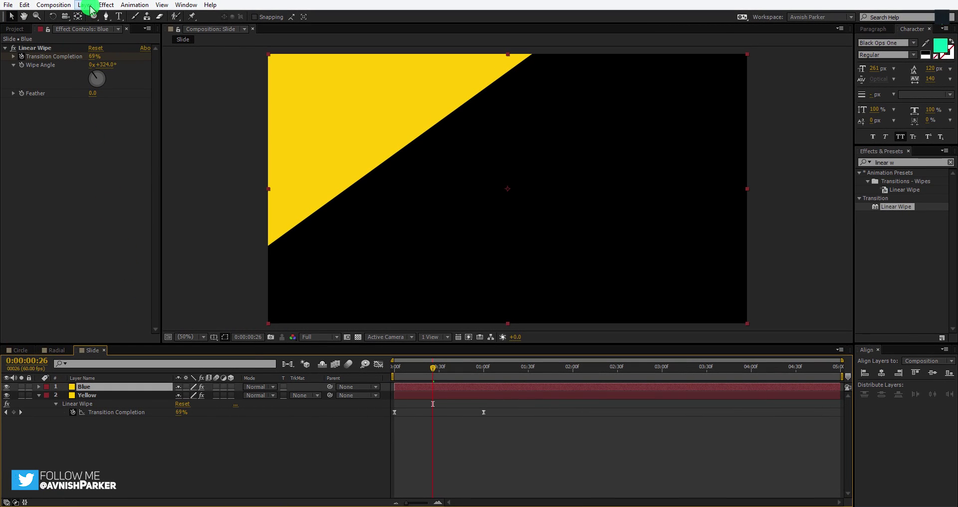
Recolour the Blue solid to 5000D0 purple in Solid Settings.
click(89, 6)
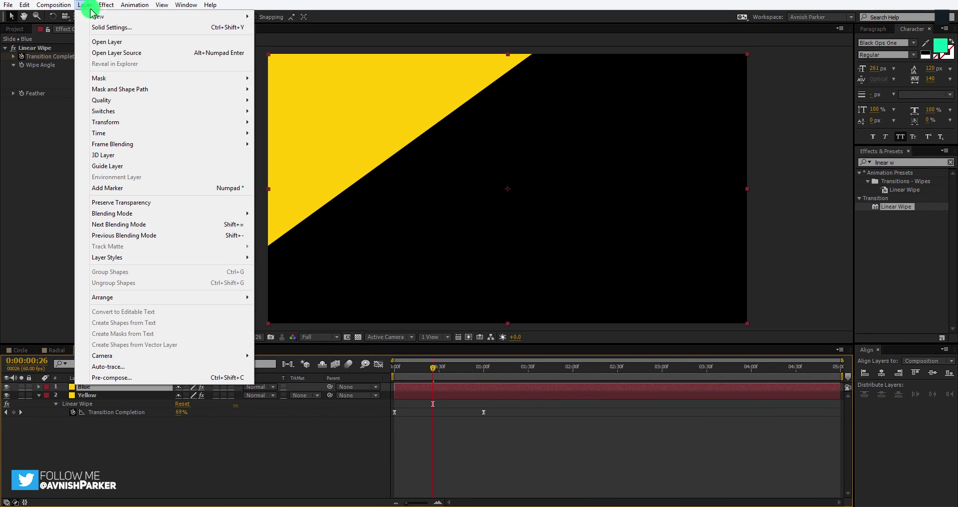
click(145, 29)
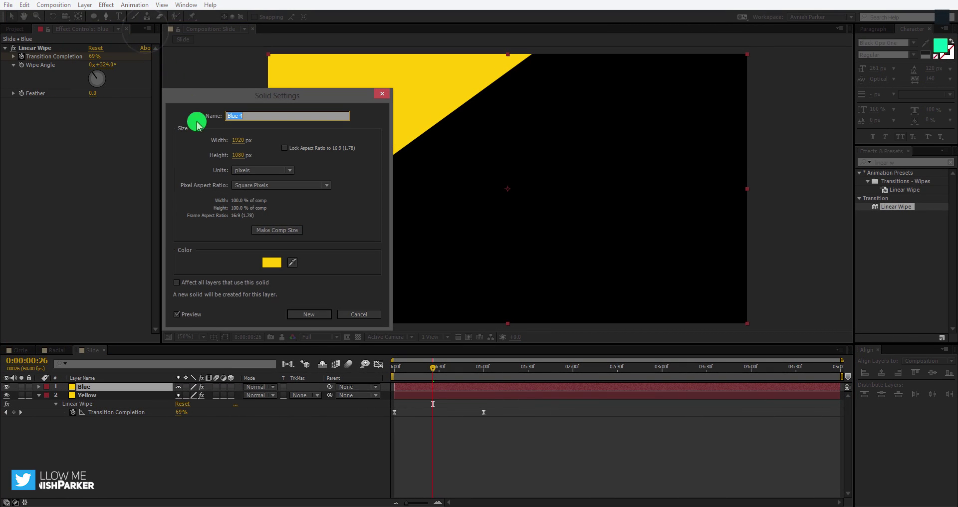
click(272, 264)
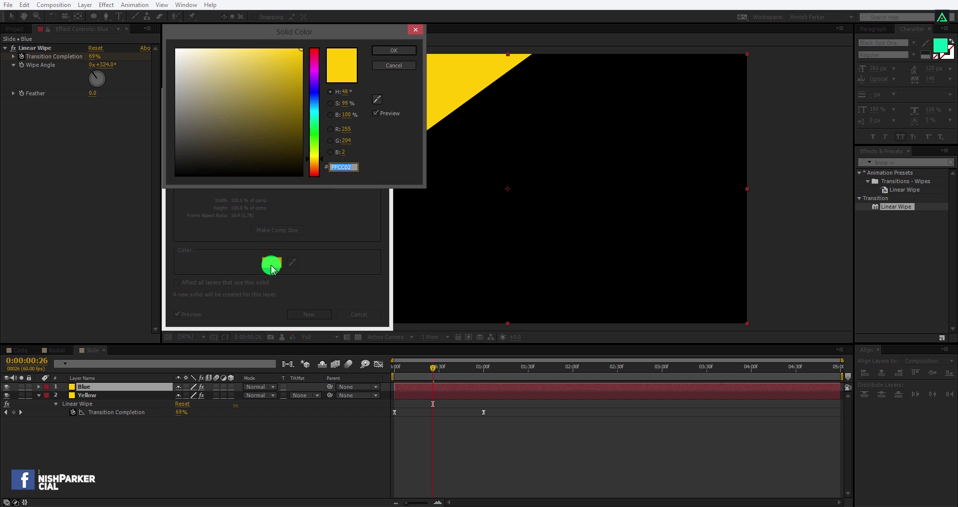
text(5000D0)
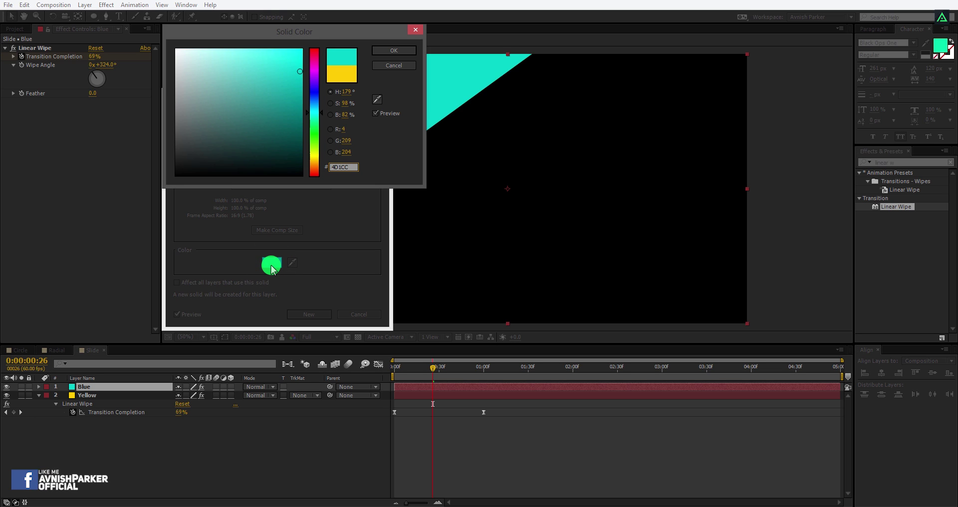
click(374, 50)
click(309, 313)
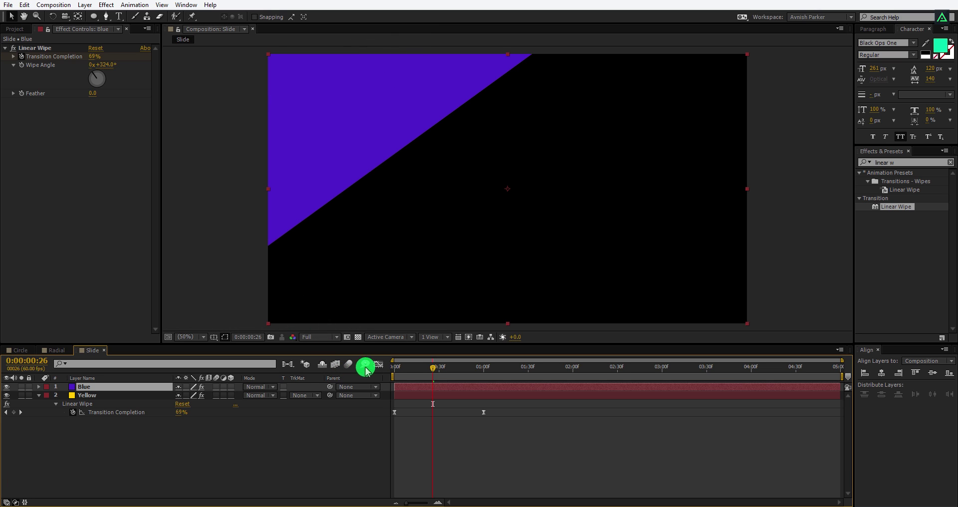
key(Home)
key(=)
key(=)
key(=)
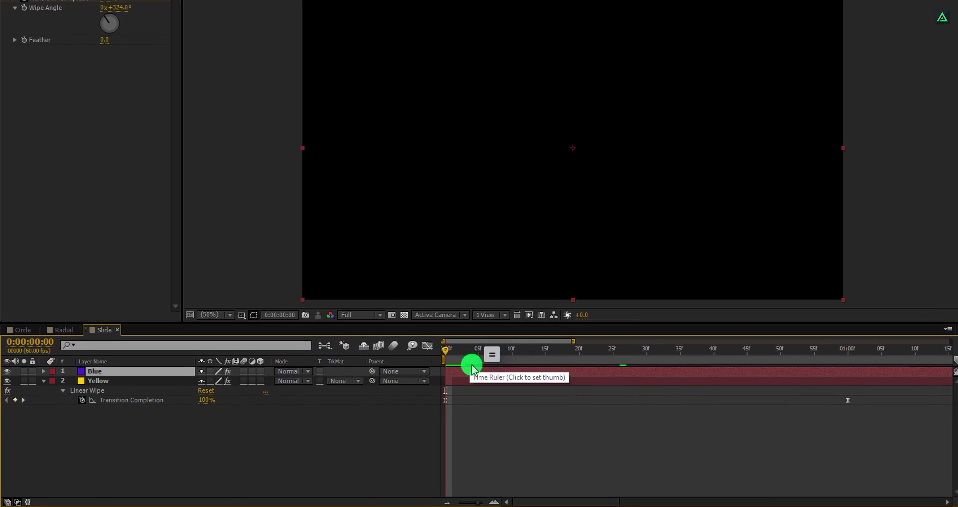
Offset Blue about 7 frames later, duplicate it and recolour the copy pink.
drag(473, 370, 515, 373)
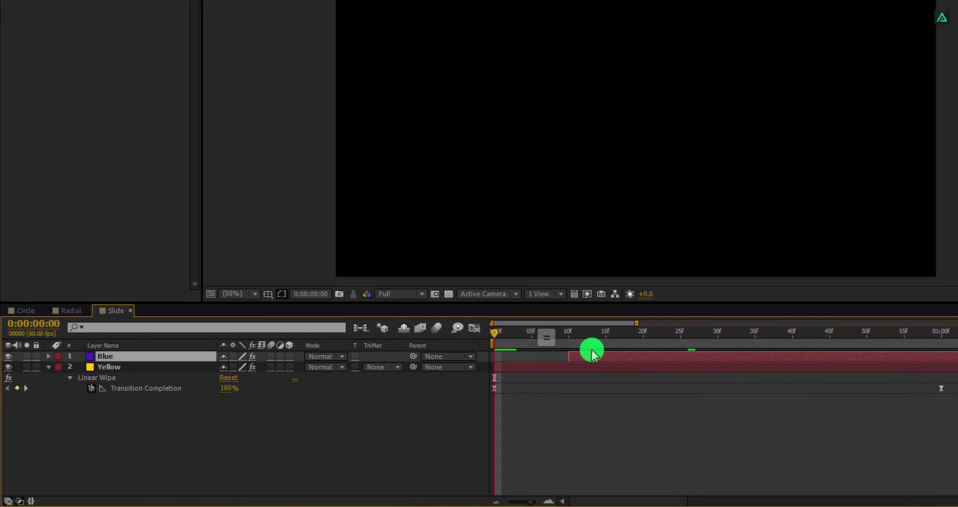
key(ctrl+d)
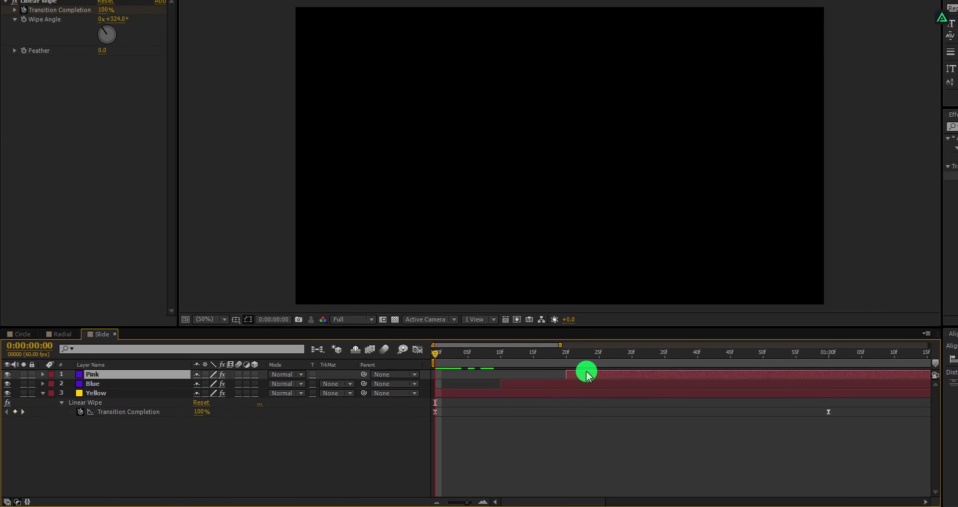
click(93, 0)
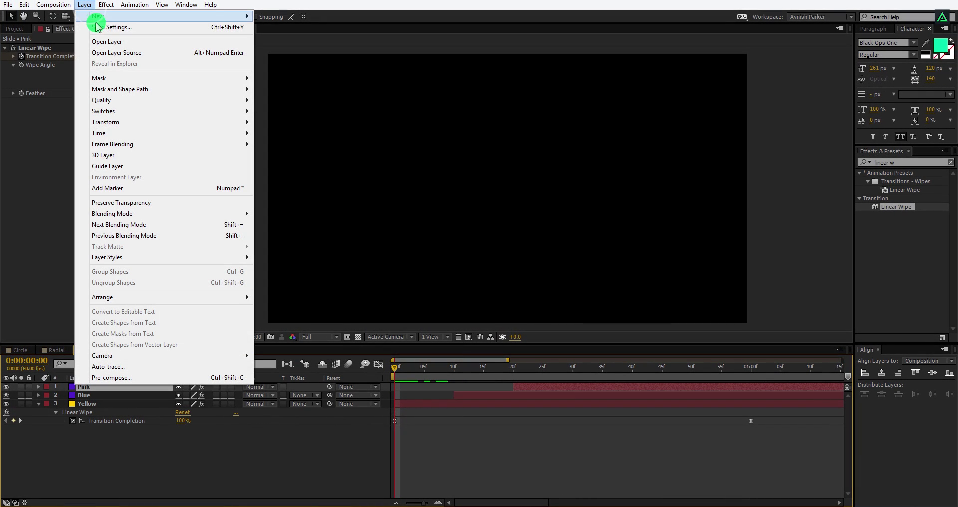
click(97, 27)
click(272, 263)
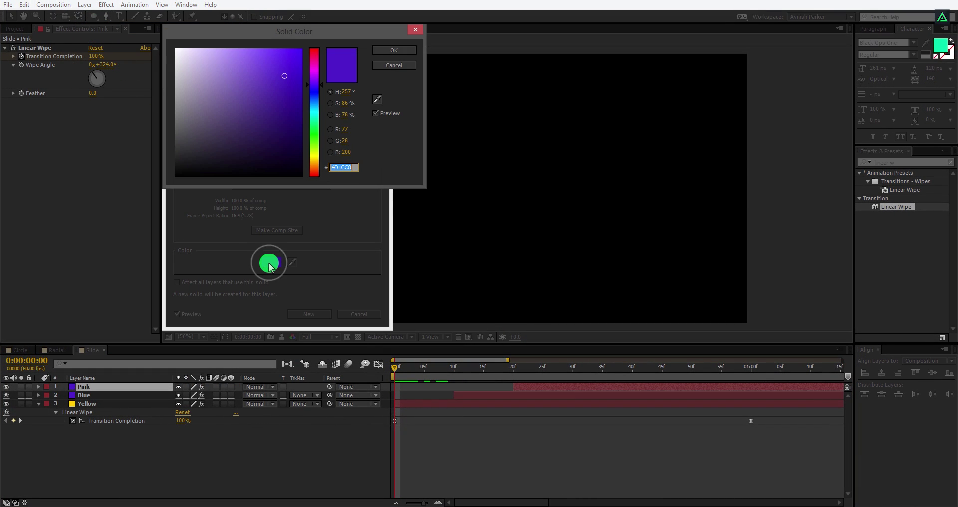
click(369, 54)
click(299, 314)
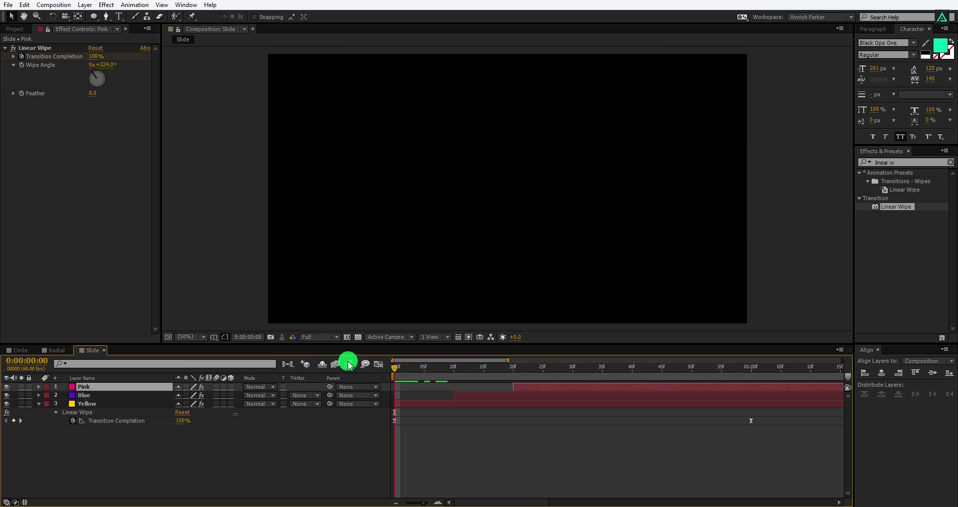
drag(489, 370, 741, 375)
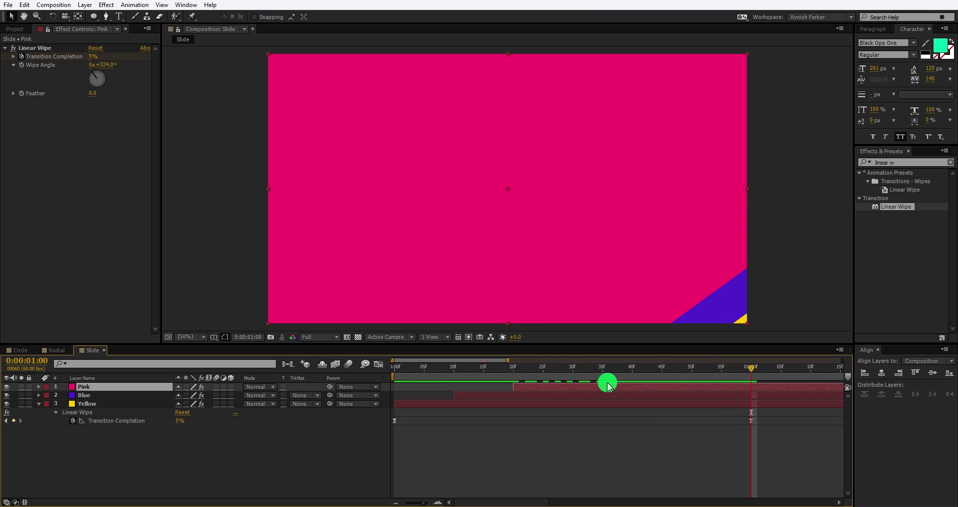
Duplicate the Pink layer and rename the copy 'Mask'.
key(ctrl+d)
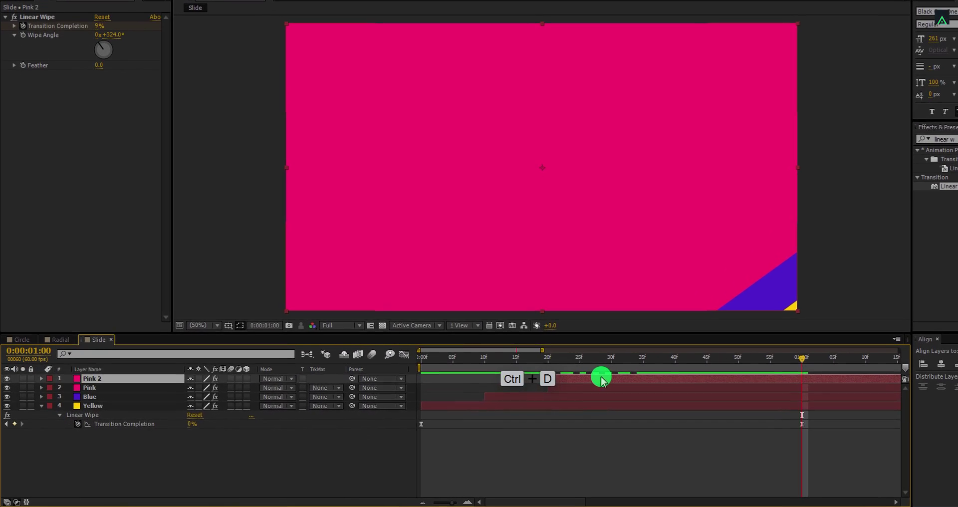
key(Return)
text(Mask)
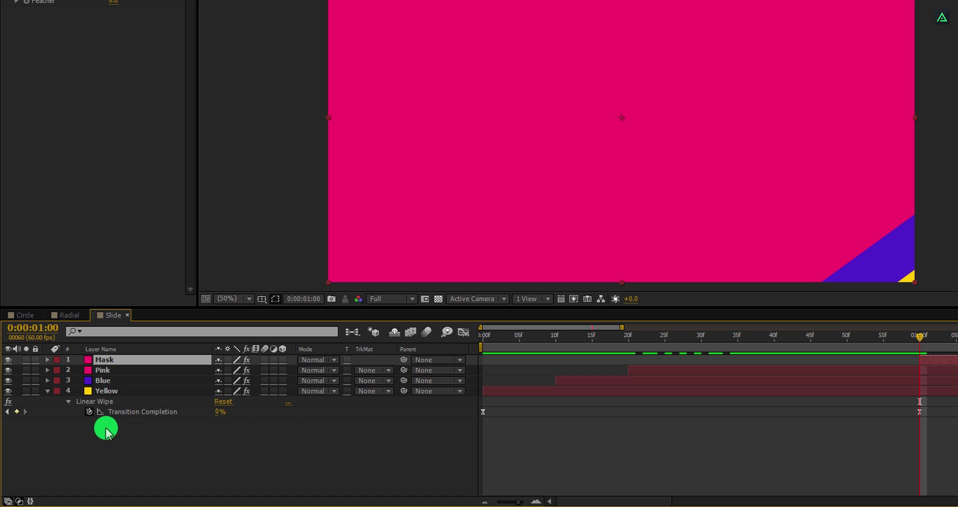
Precompose Pink, Blue and Yellow as 'Linear_Shape' with an Alpha Inverted Matte from Mask.
drag(106, 428, 101, 376)
right_click(101, 376)
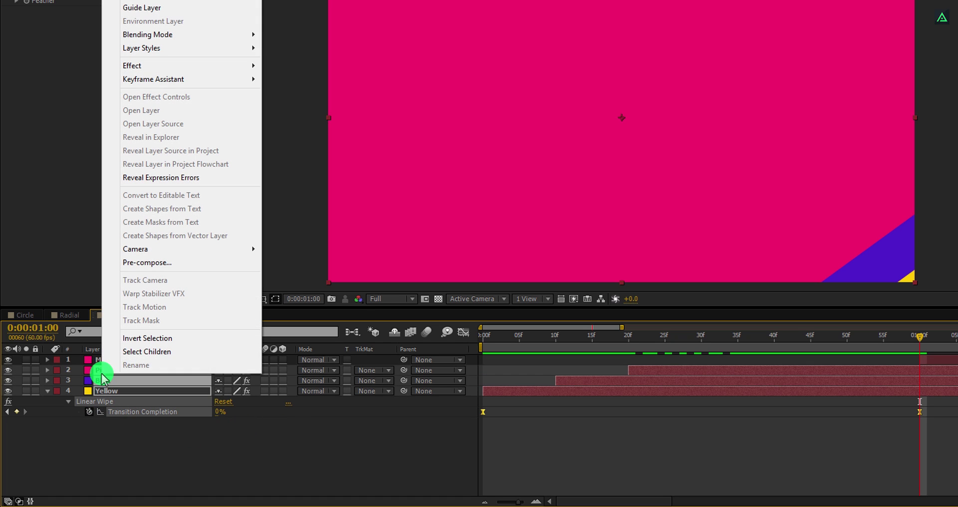
click(180, 264)
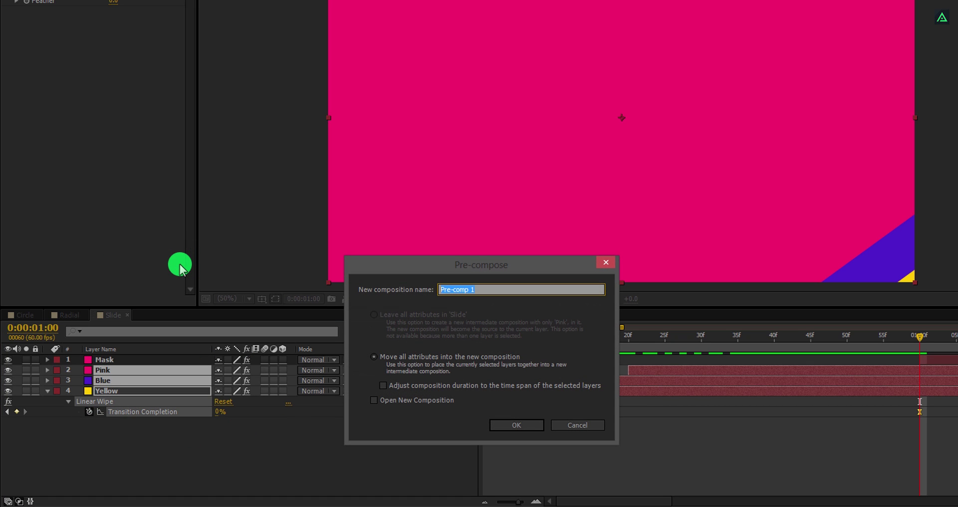
text(Linear_Shape)
key(Return)
click(352, 371)
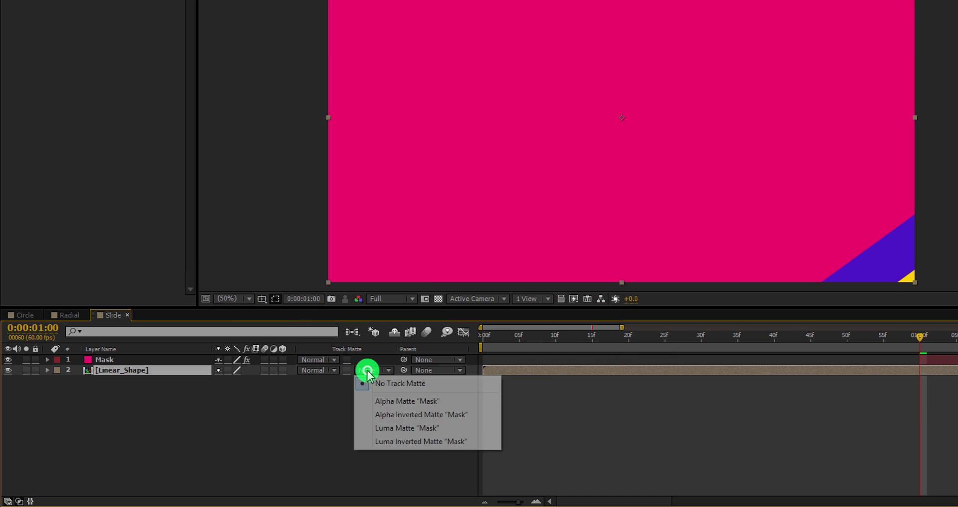
click(394, 414)
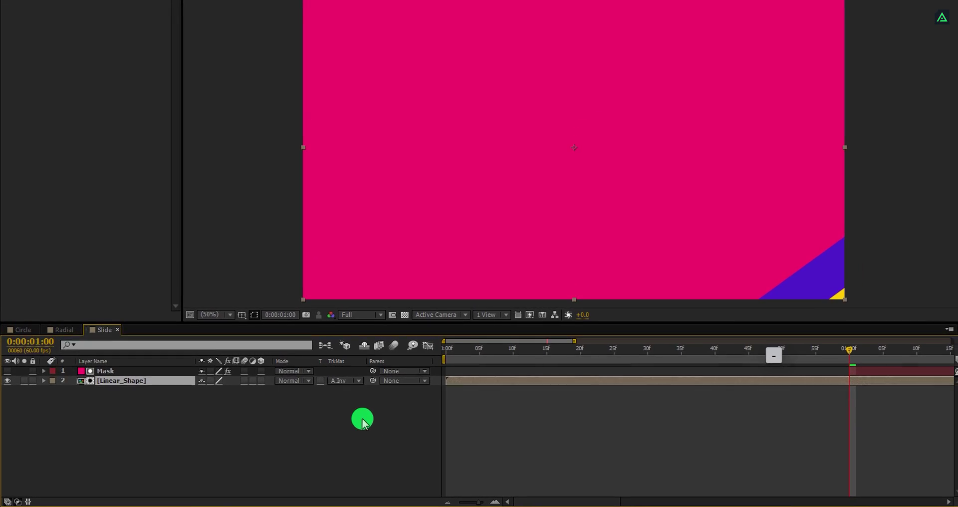
Preview the wipes, end the work area at about 2 seconds, and scrub to frame 44.
key(semicolon)
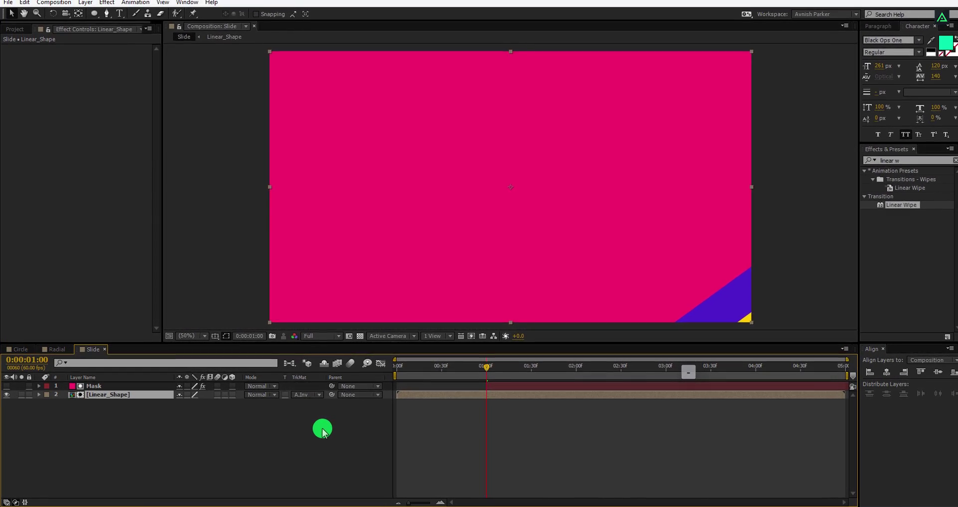
key(KP_0)
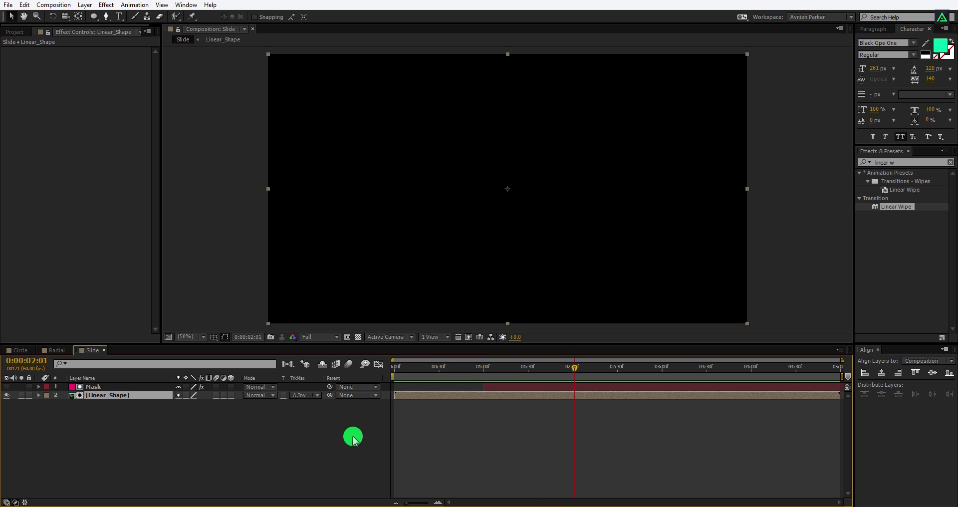
drag(532, 368, 570, 370)
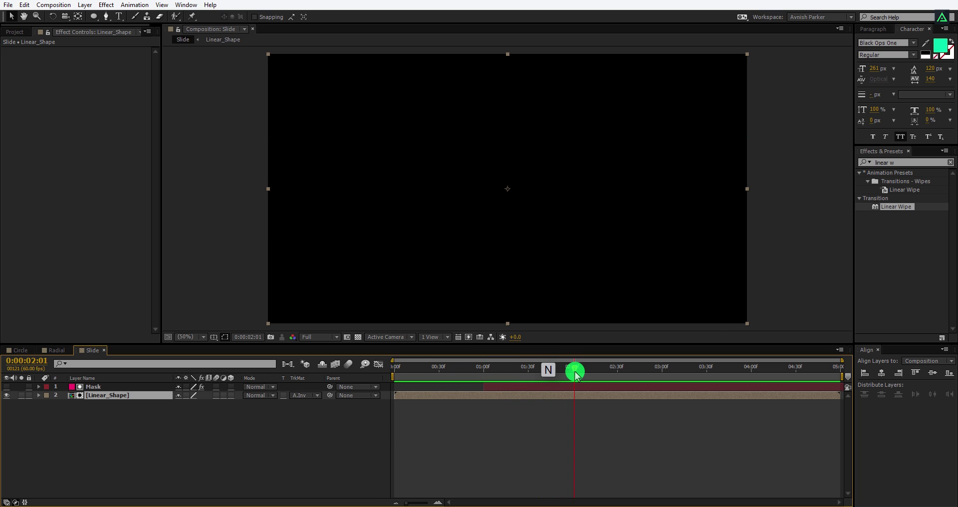
key(KP_0)
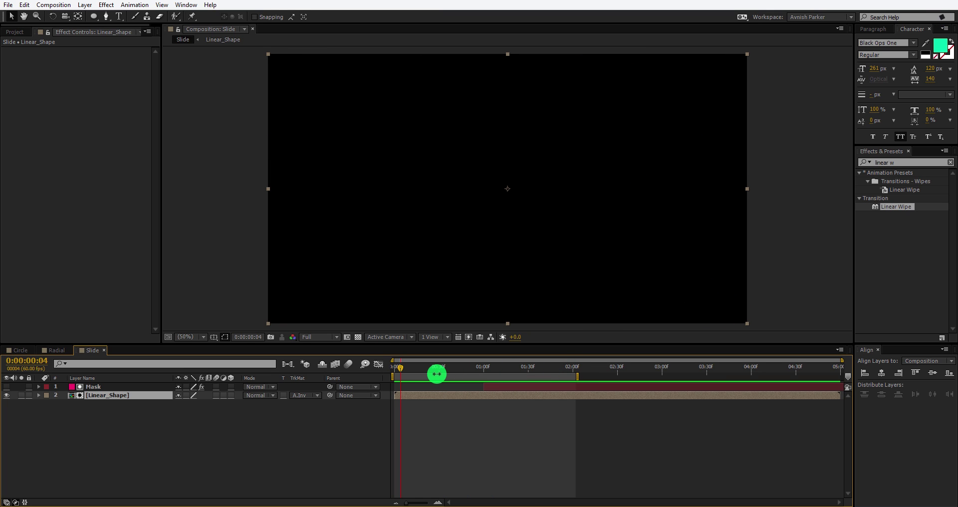
drag(432, 371, 456, 368)
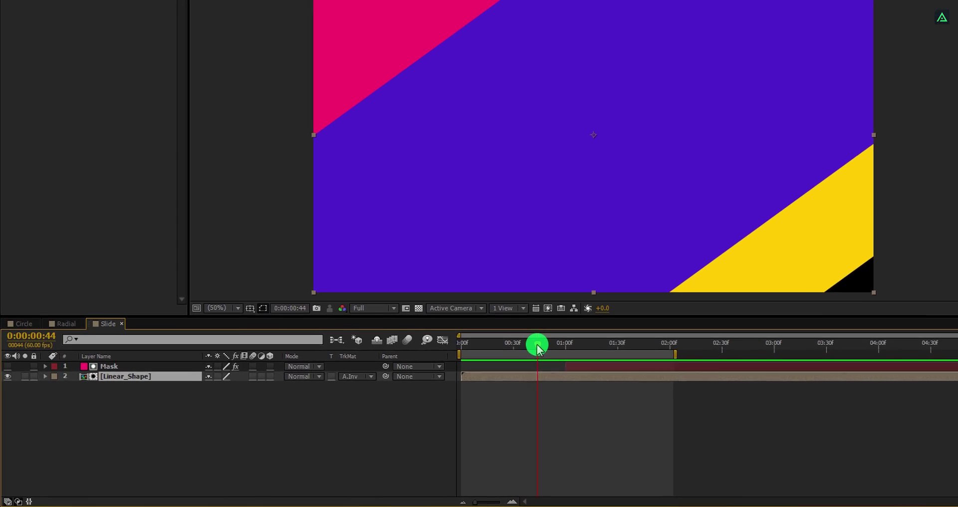
Inside Linear_Shape, set the Yellow, Blue and Pink Wipe Angles to 0°.
click(139, 376)
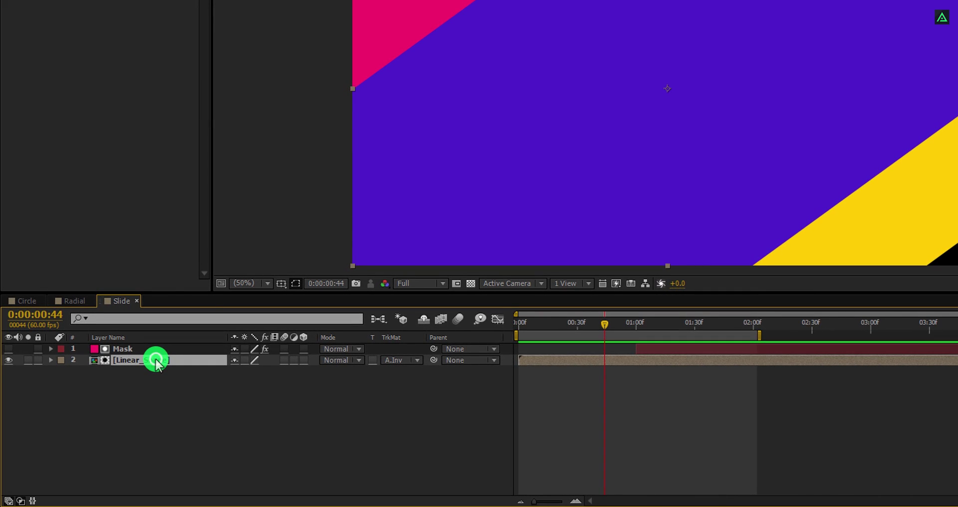
double_click(155, 360)
click(128, 372)
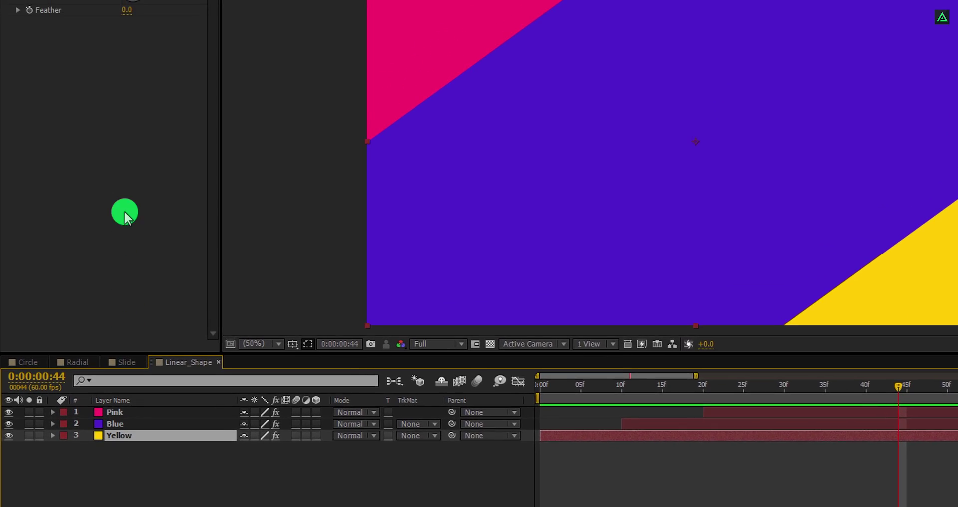
click(153, 0)
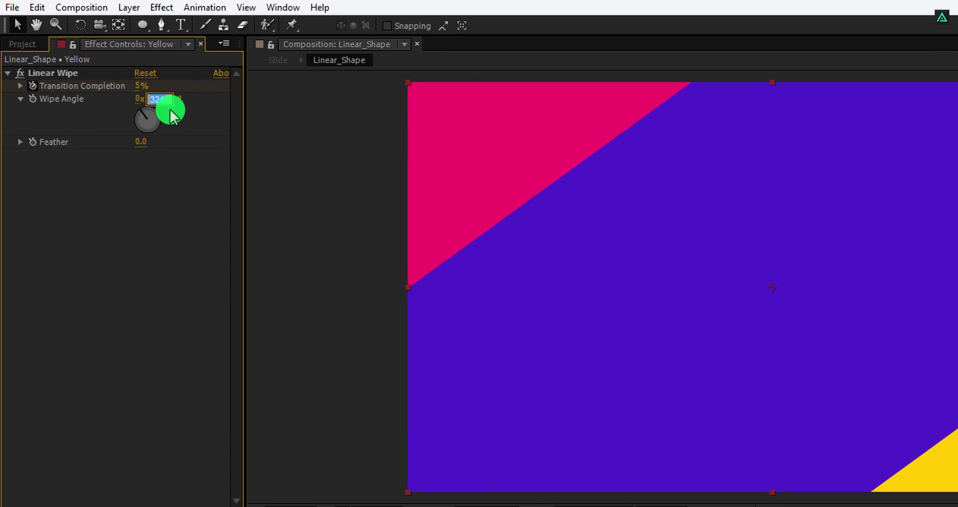
text(0)
key(Return)
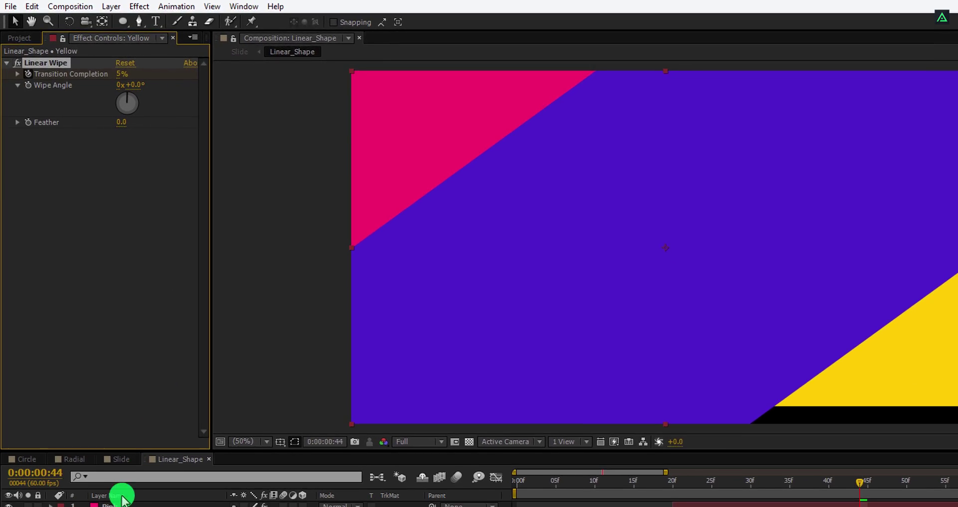
click(109, 506)
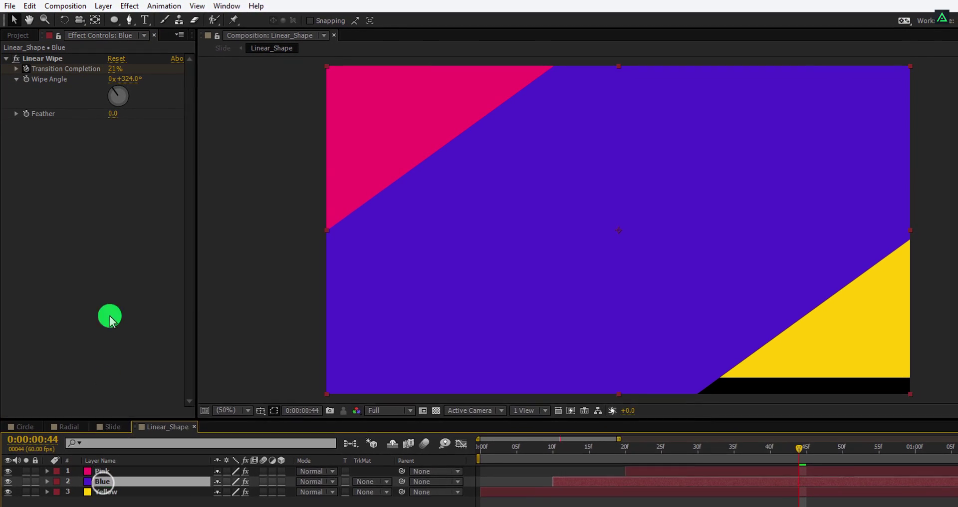
click(132, 85)
click(105, 470)
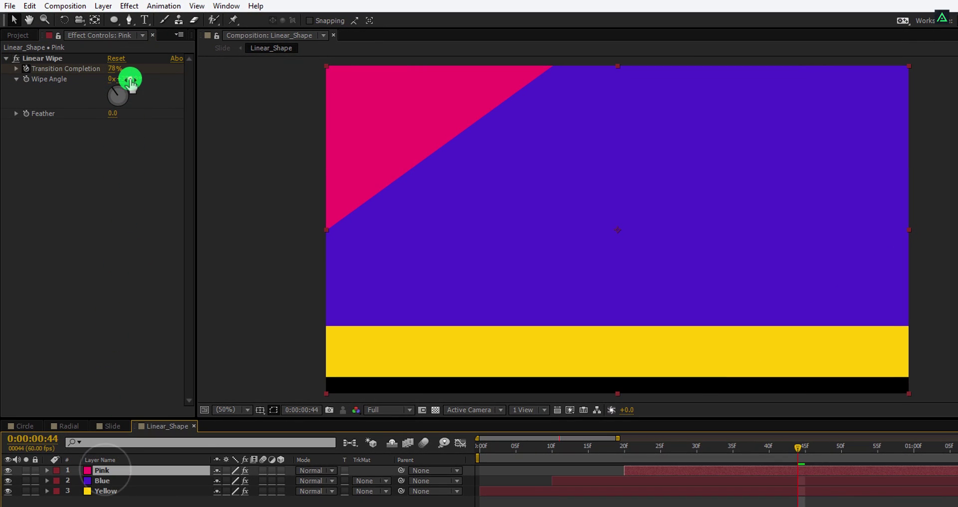
click(128, 80)
Set the Mask layer's Wipe Angle to 0° in Slide and preview the bands.
click(118, 429)
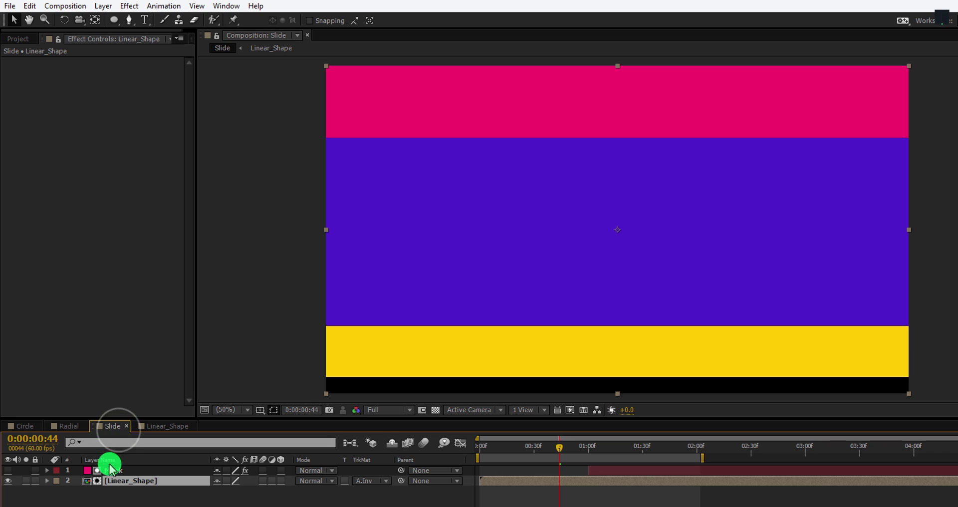
click(111, 471)
click(128, 78)
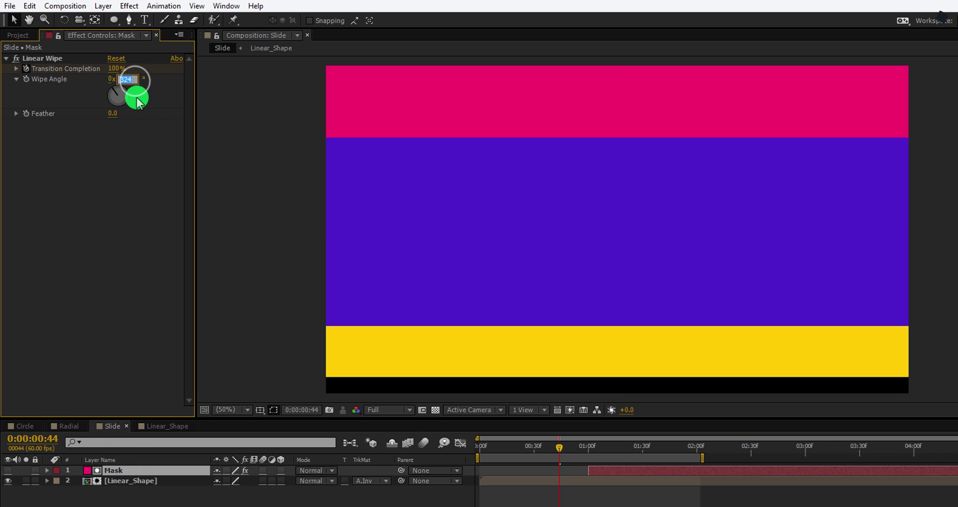
text(0)
key(Return)
key(space)
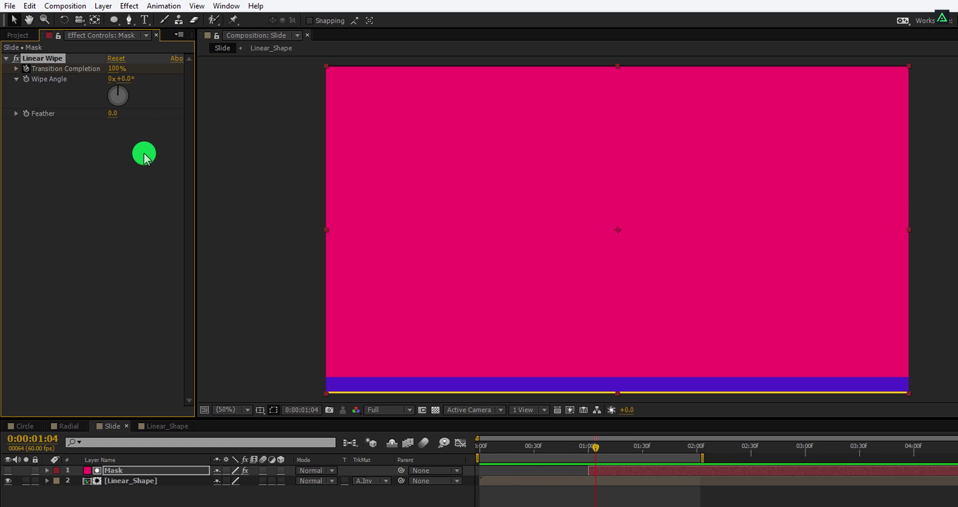
Inside Linear_Shape, set the Pink, Blue and Yellow Wipe Angles to 90°.
double_click(113, 481)
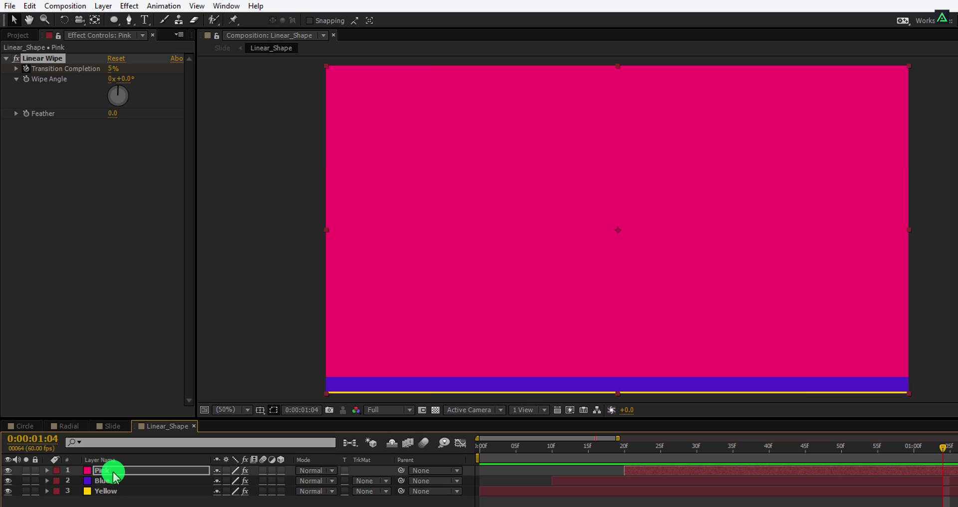
click(113, 472)
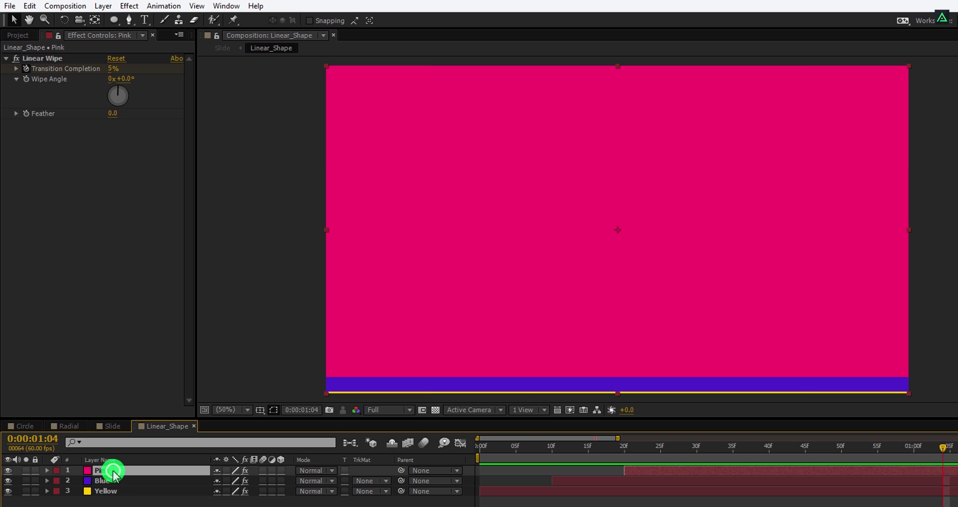
click(129, 82)
text(90)
key(Return)
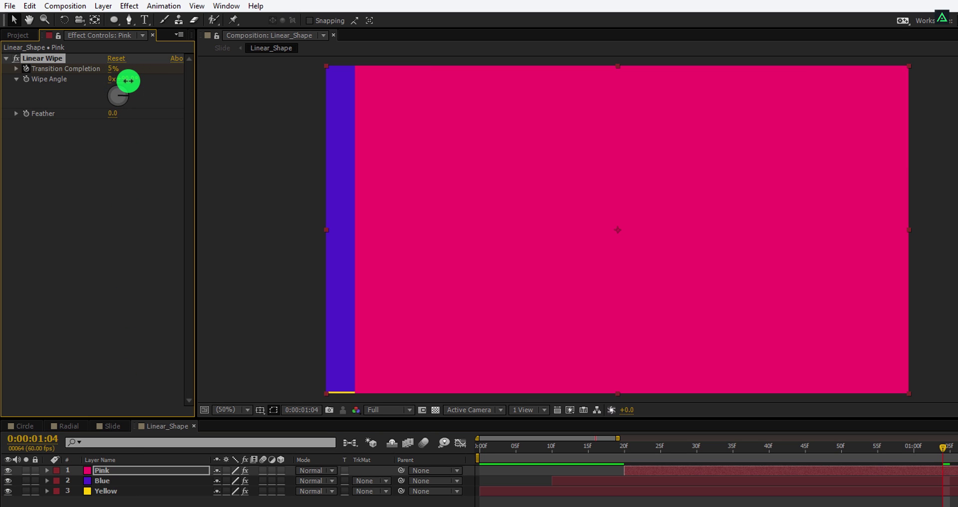
click(115, 480)
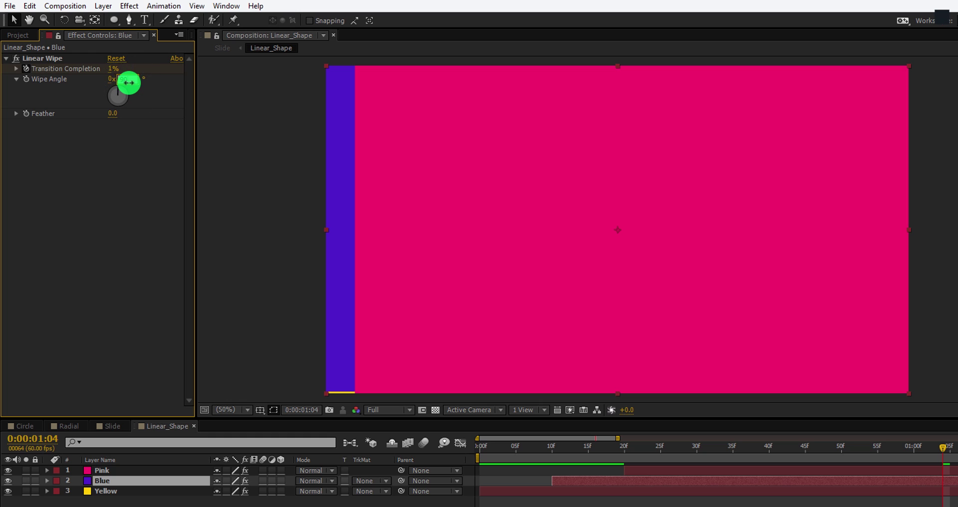
key(Return)
click(107, 490)
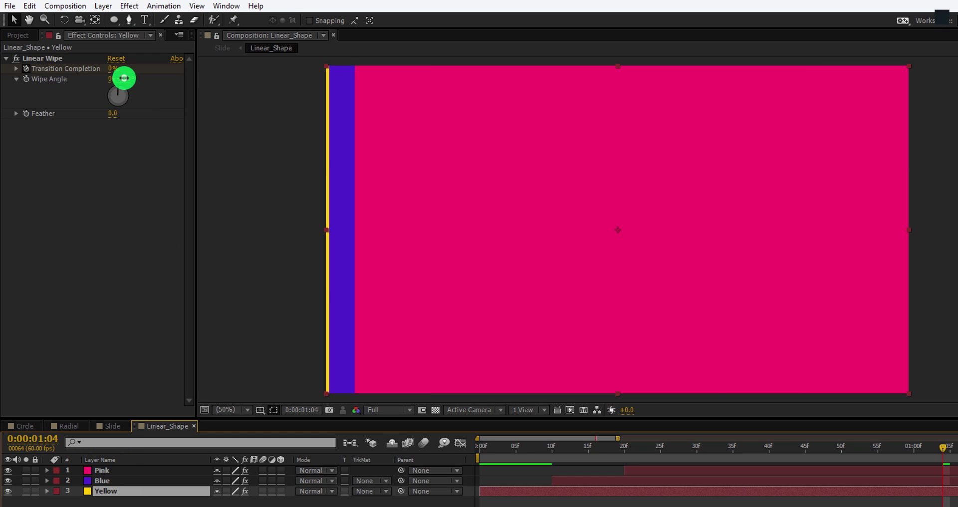
Set the Mask layer's Wipe Angle to 90° in Slide and preview the sideways wipe.
click(112, 426)
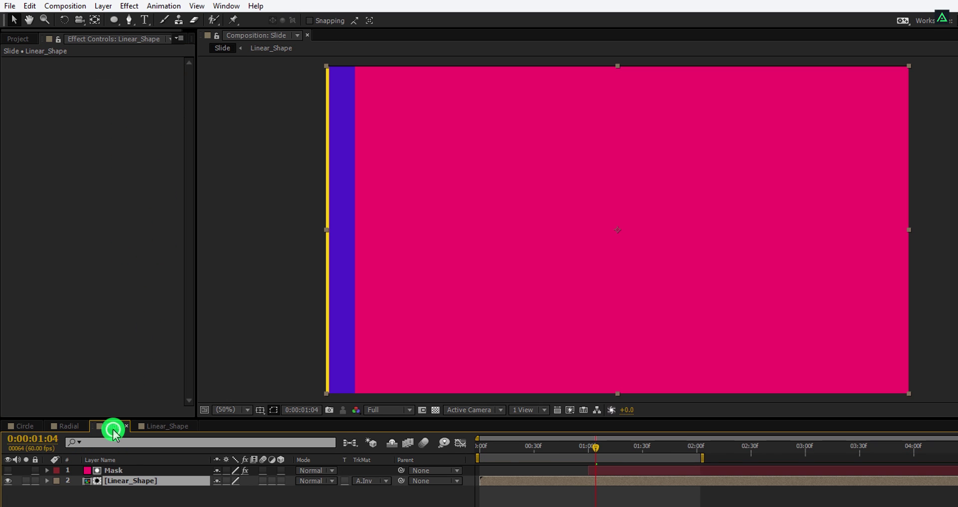
click(119, 470)
click(124, 80)
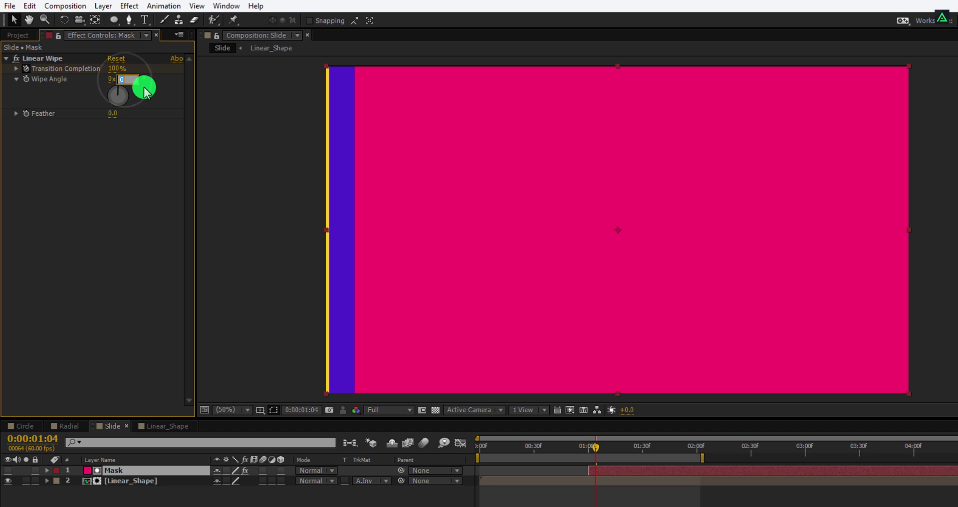
text(90)
key(Return)
key(space)
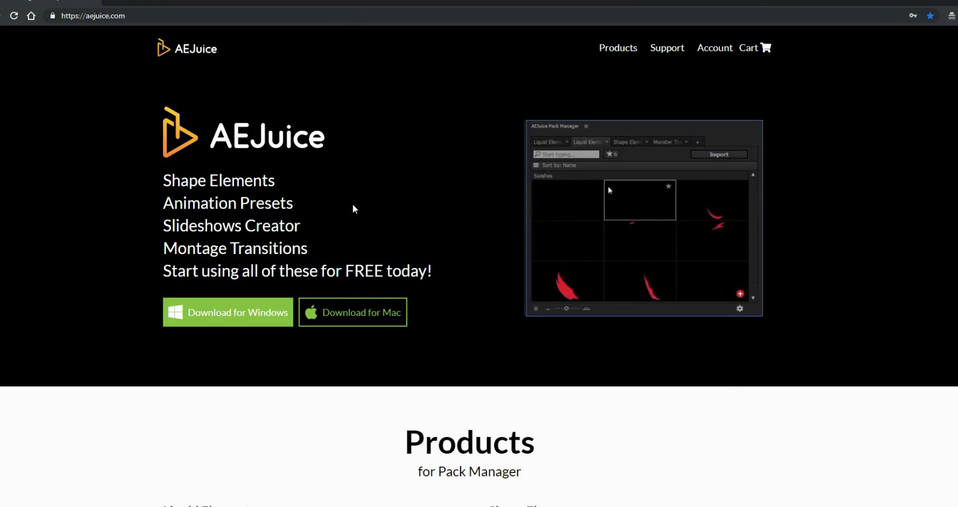
Scroll down the aejuice.com homepage to the Products for Pack Manager grid.
scroll(353, 210, down, 6)
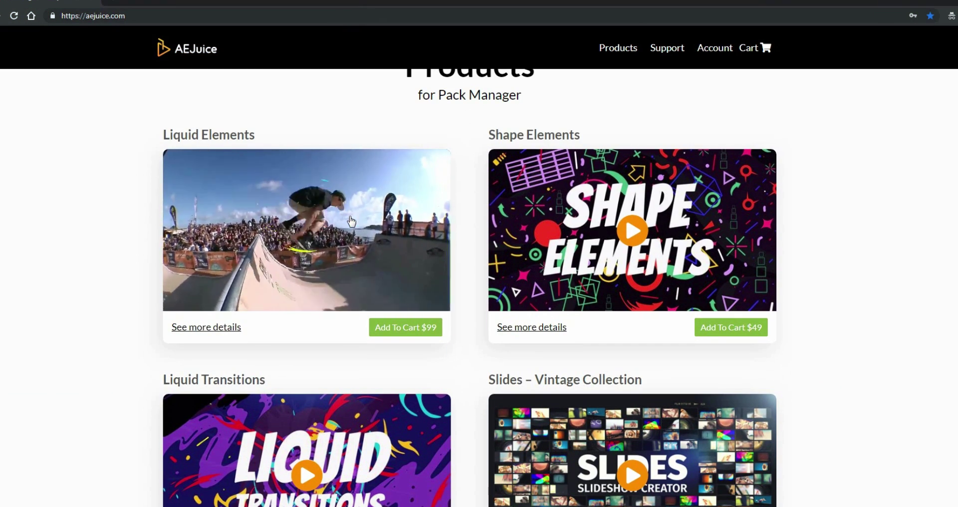